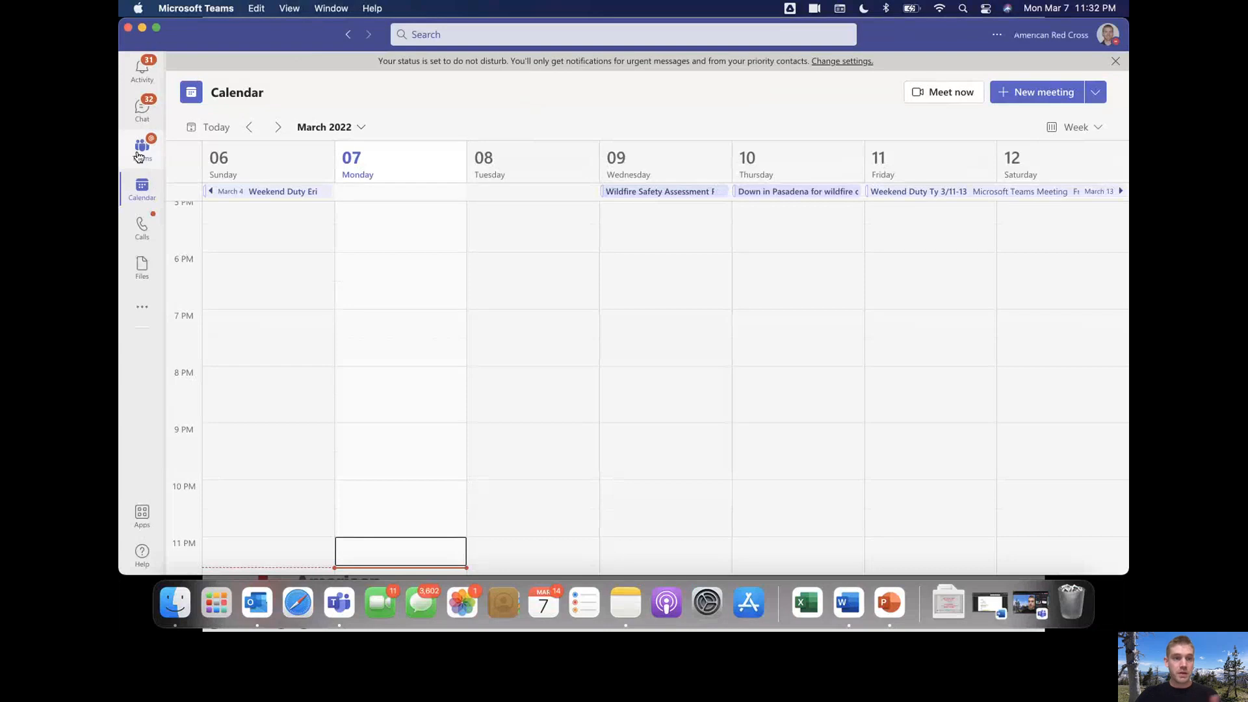
Go to the External Relations Workgroup's General channel from the Teams list
click(142, 148)
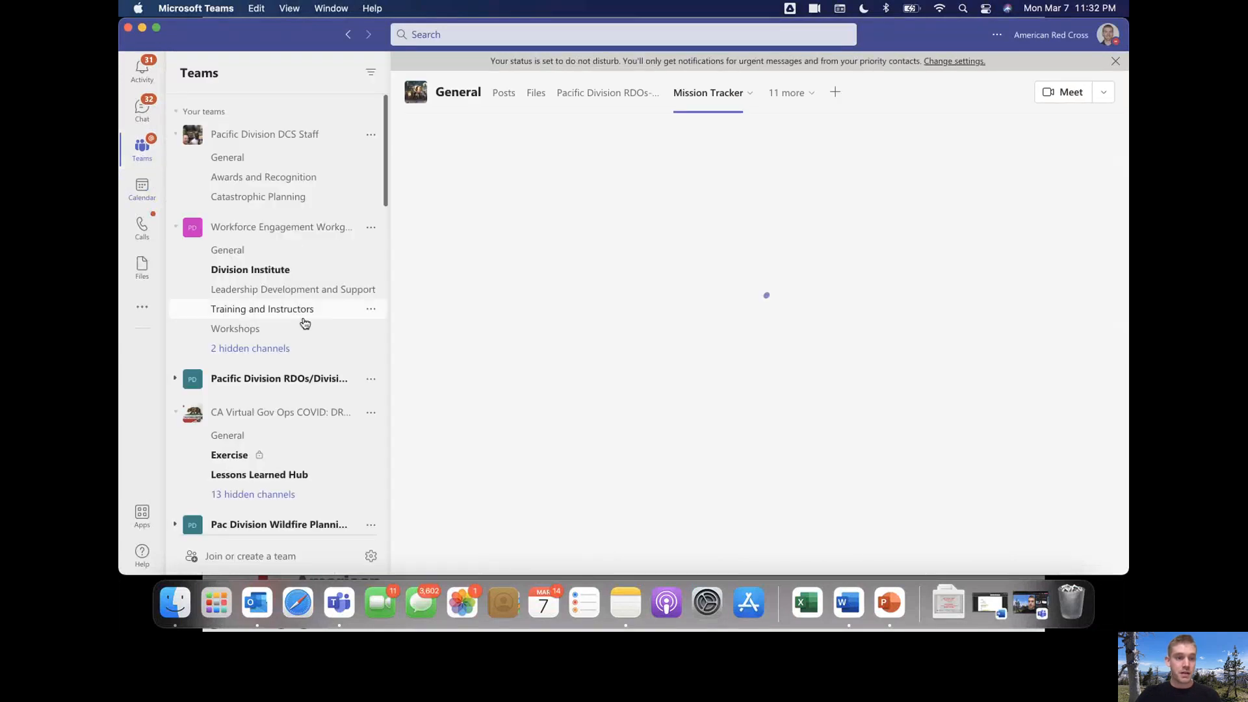
scroll(302, 323, down, 10)
scroll(305, 324, down, 8)
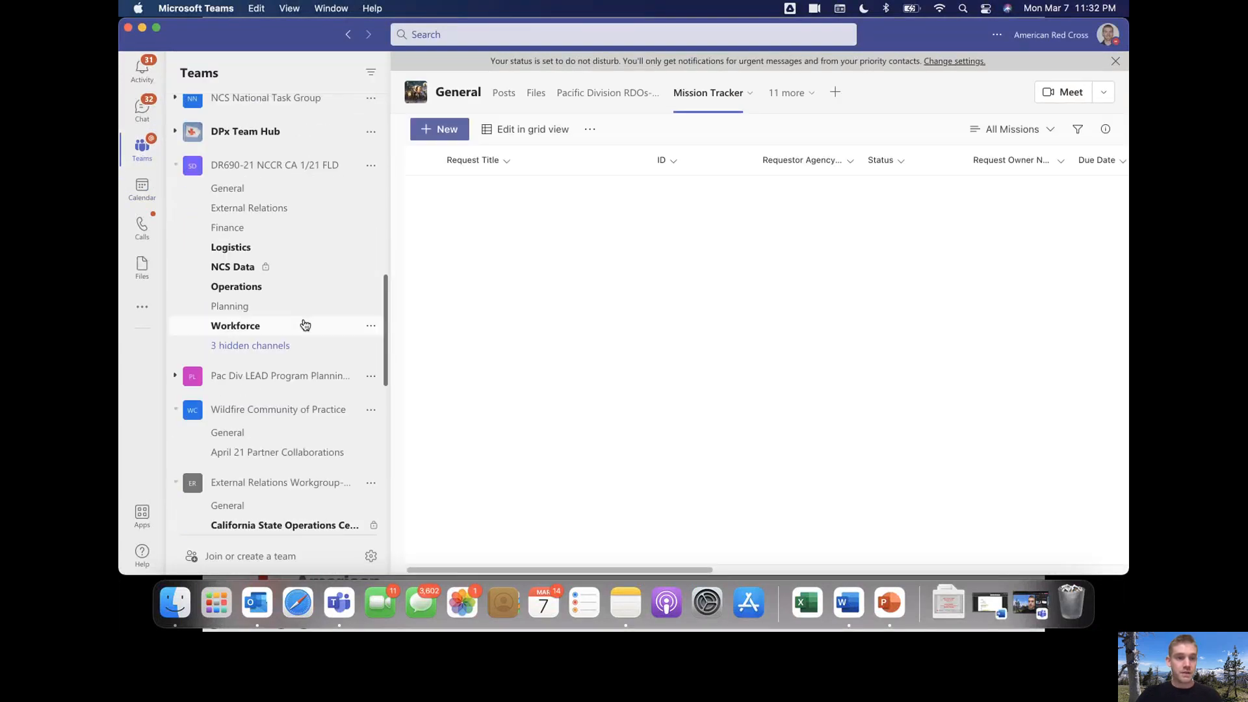
scroll(303, 329, down, 1)
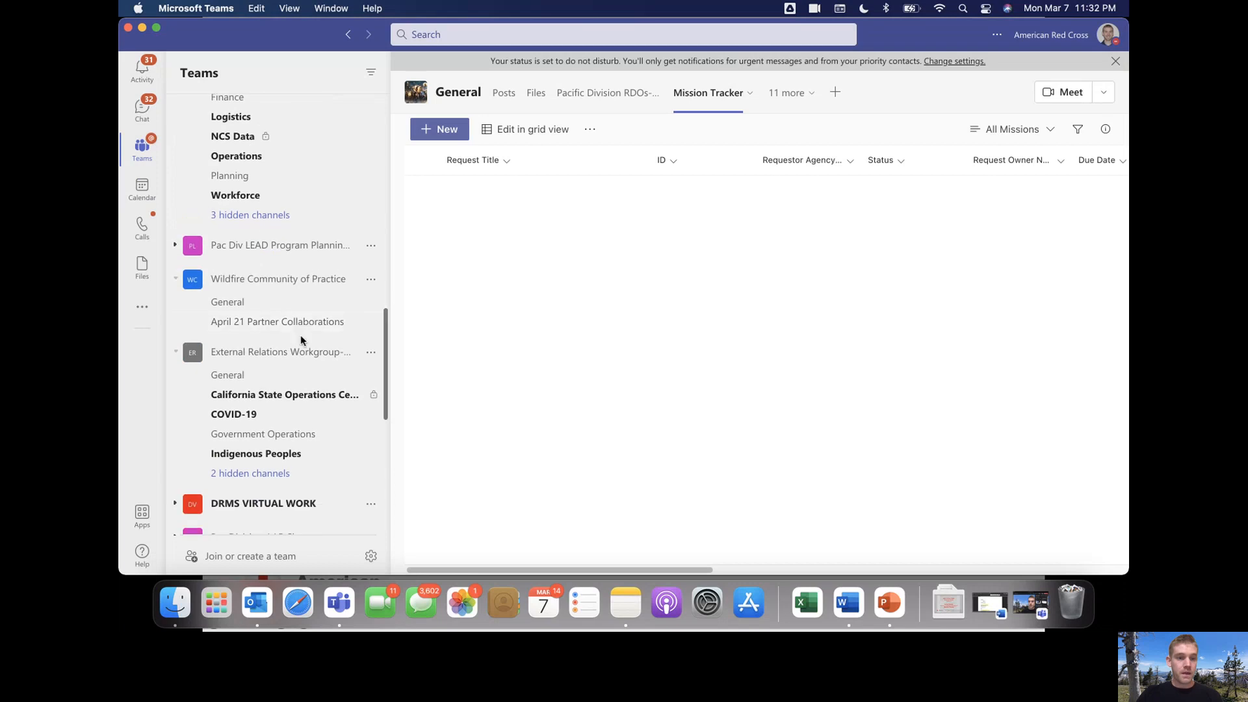
click(293, 375)
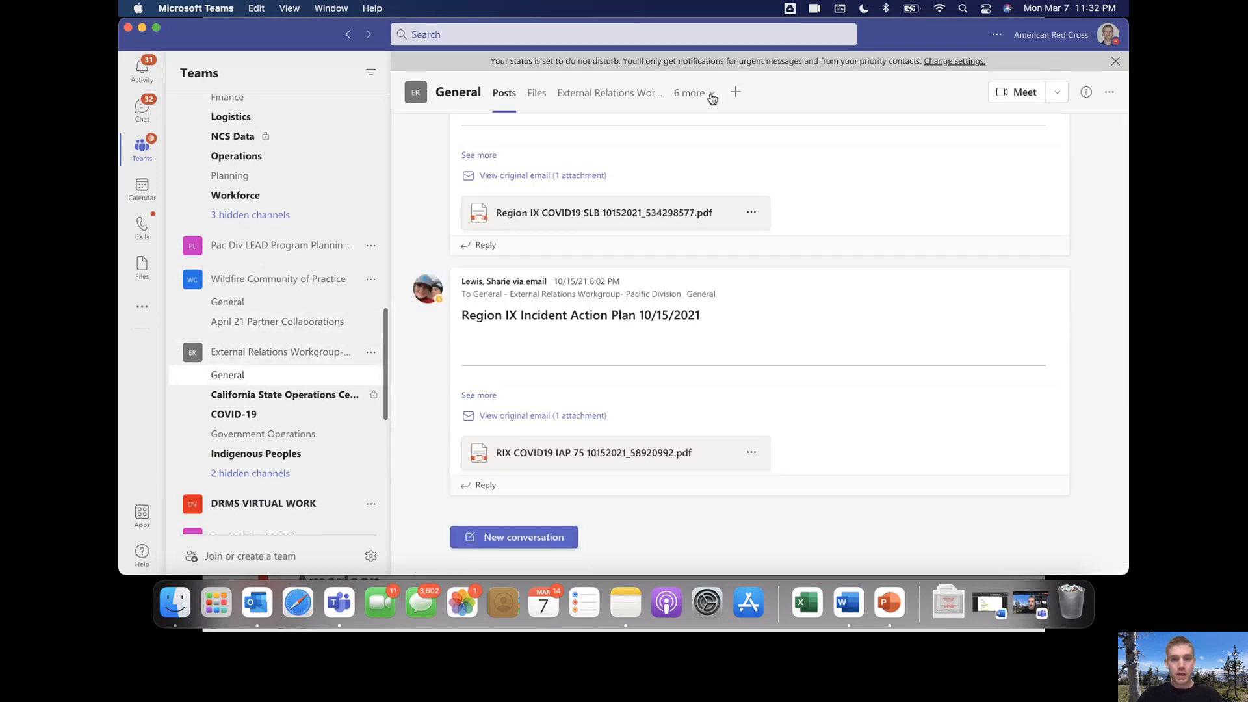
Open the Mission Tracker Sandbox list from the channel's extra tabs and start a new item
click(712, 99)
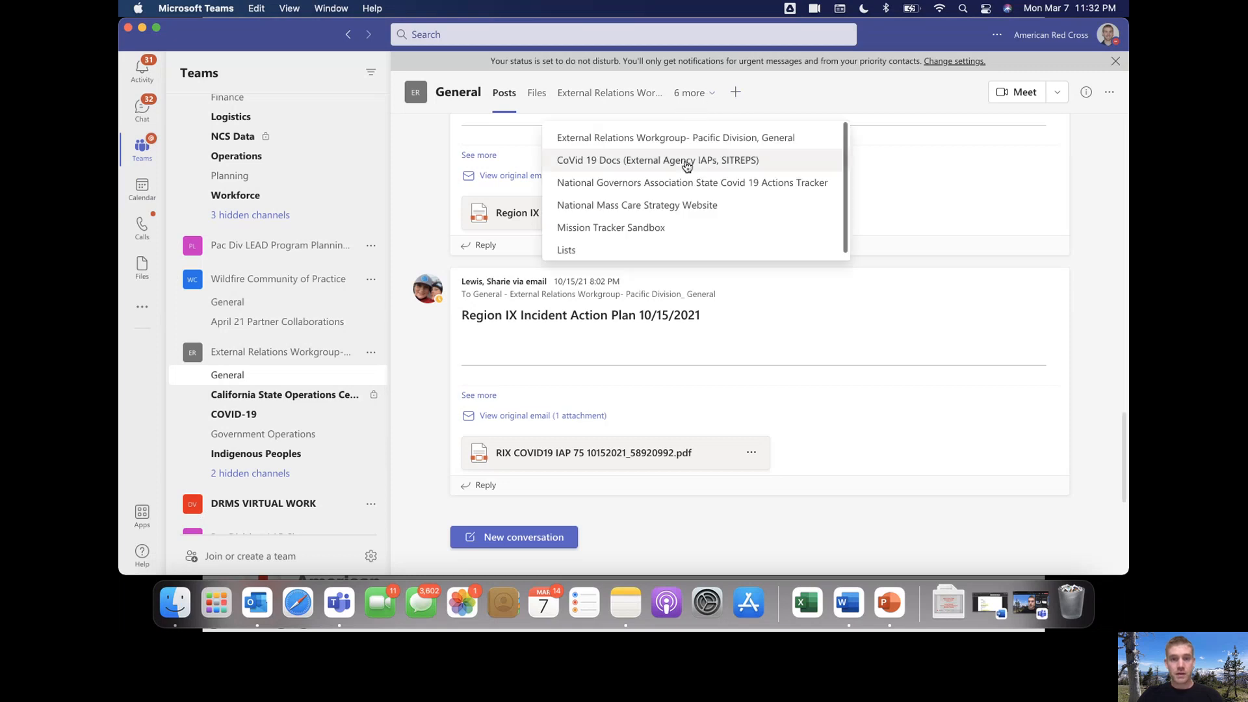
click(678, 226)
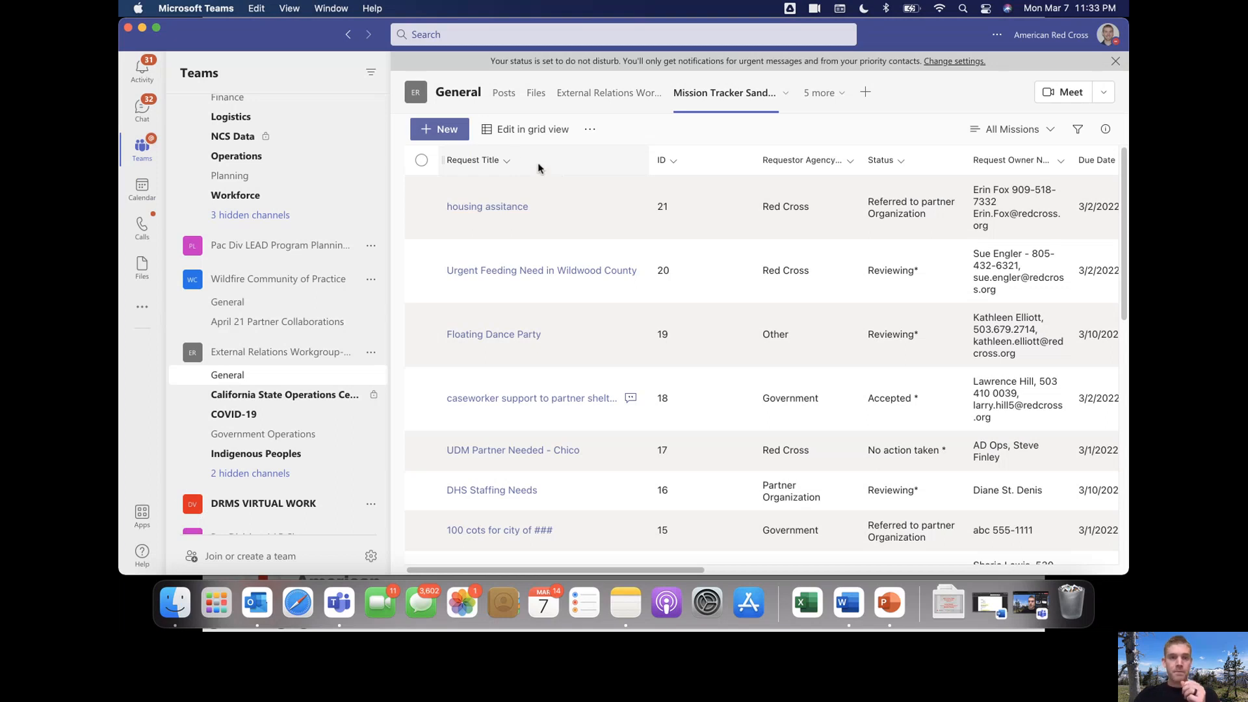
click(442, 139)
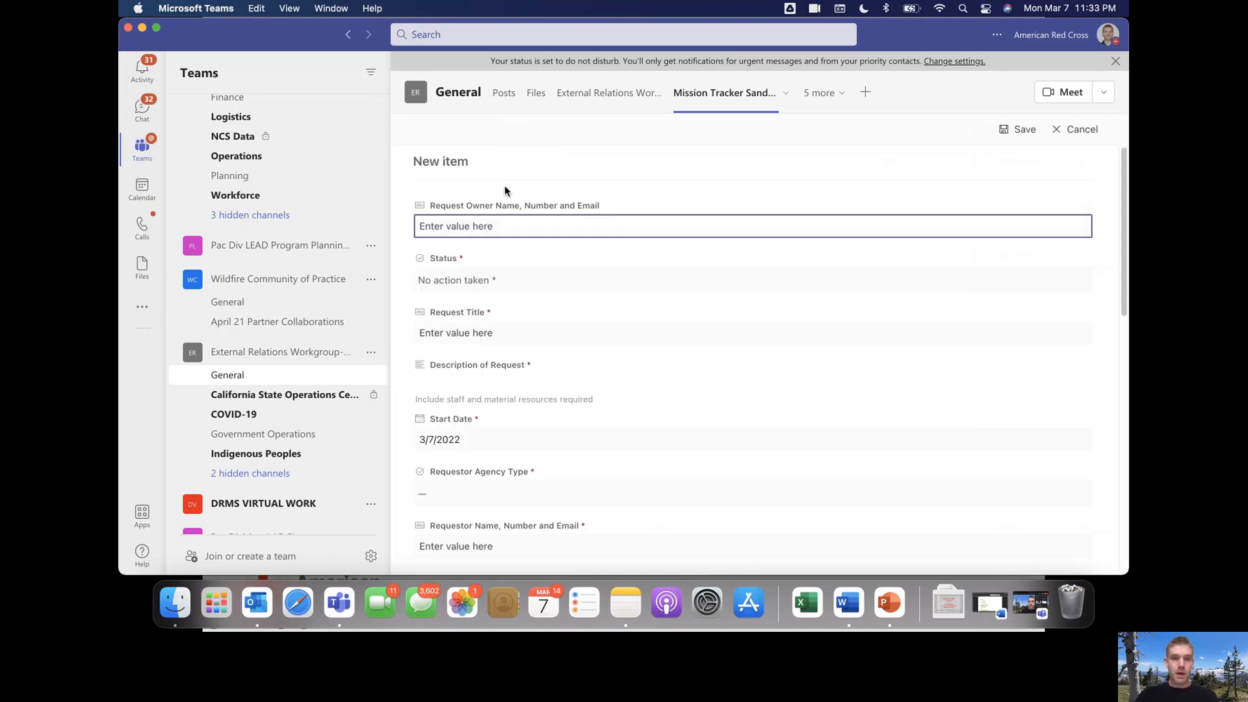
Enter the owner's name, phone number and e-mail in the Request Owner Name, Number and Email field
scroll(609, 225, down, 5)
scroll(606, 242, down, 5)
scroll(605, 242, up, 10)
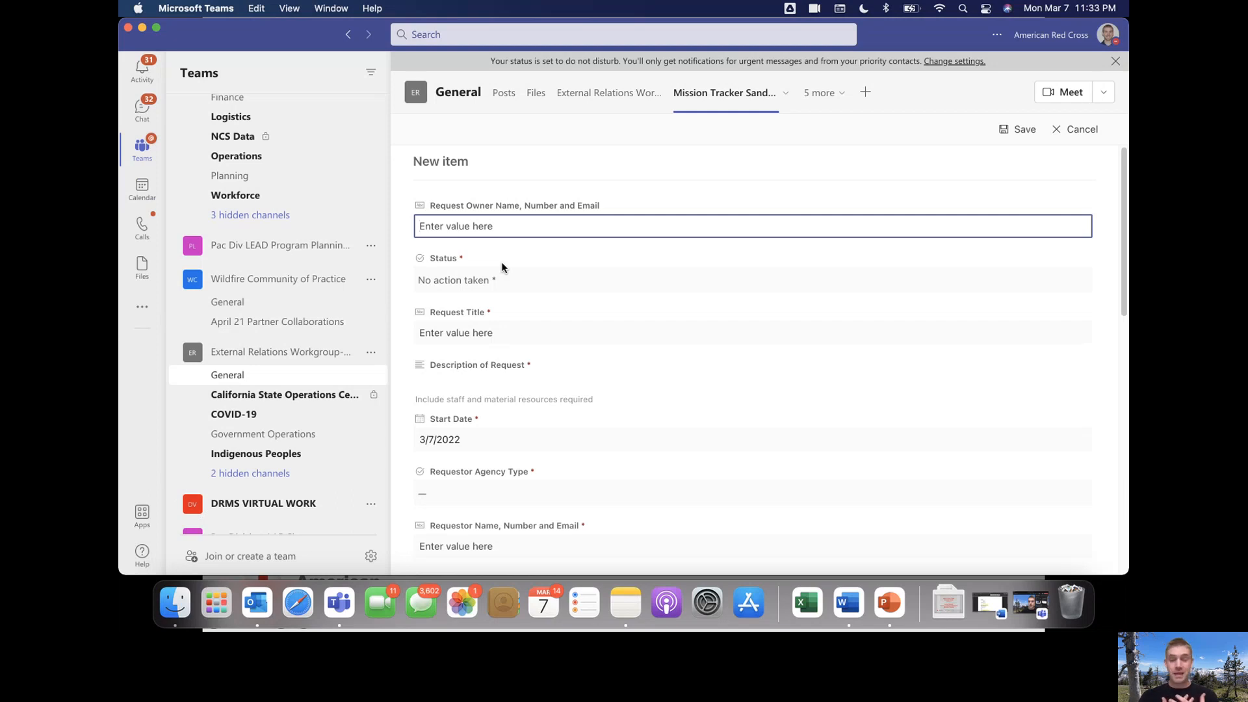
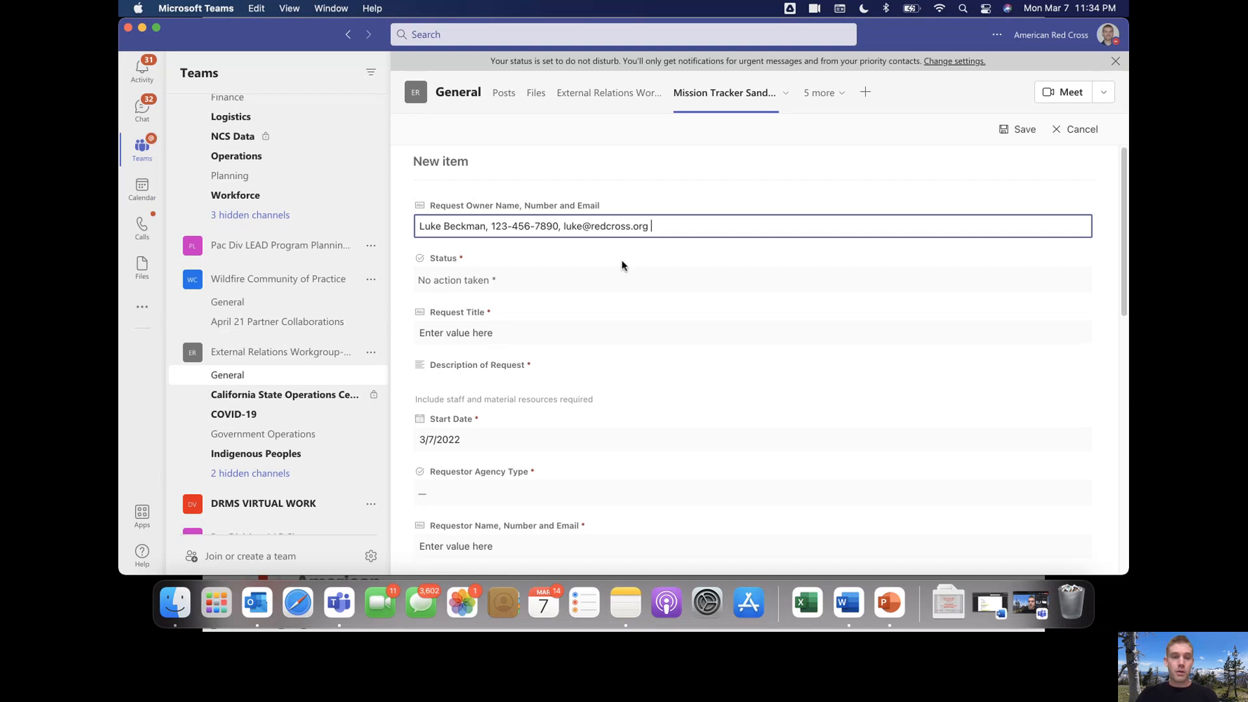
click(569, 280)
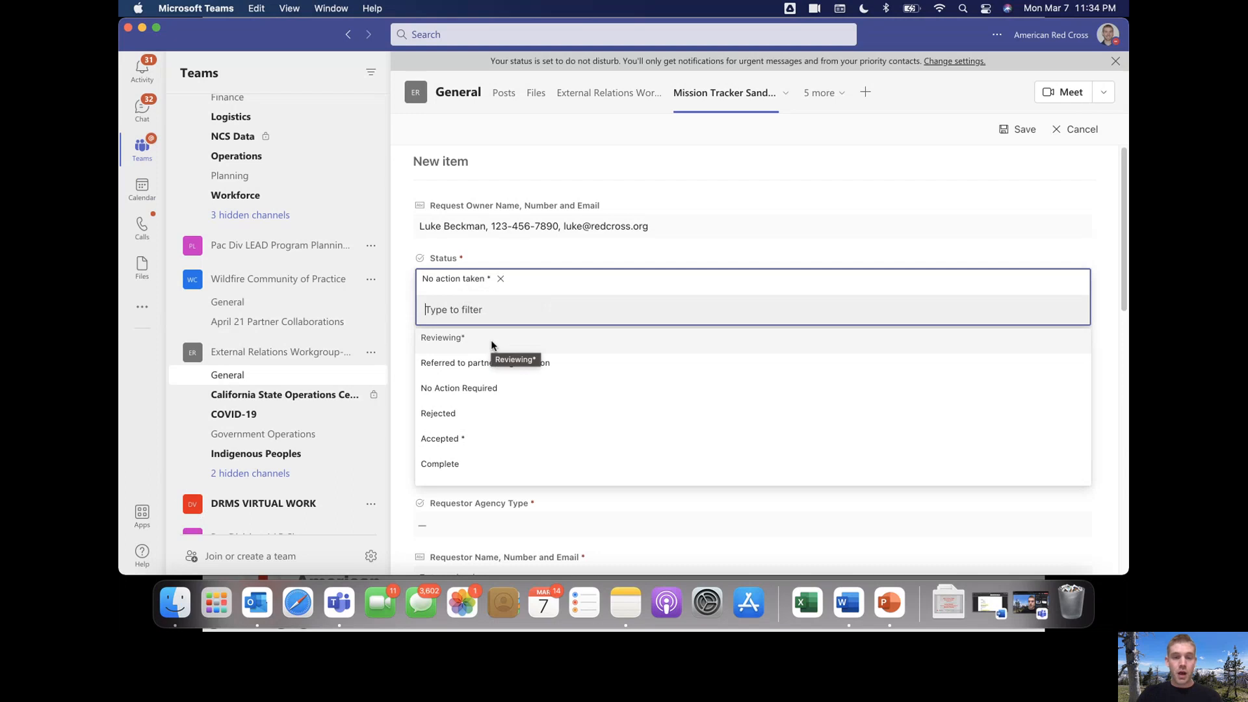
Change the new item's Status from No action taken to Reviewing*
click(447, 342)
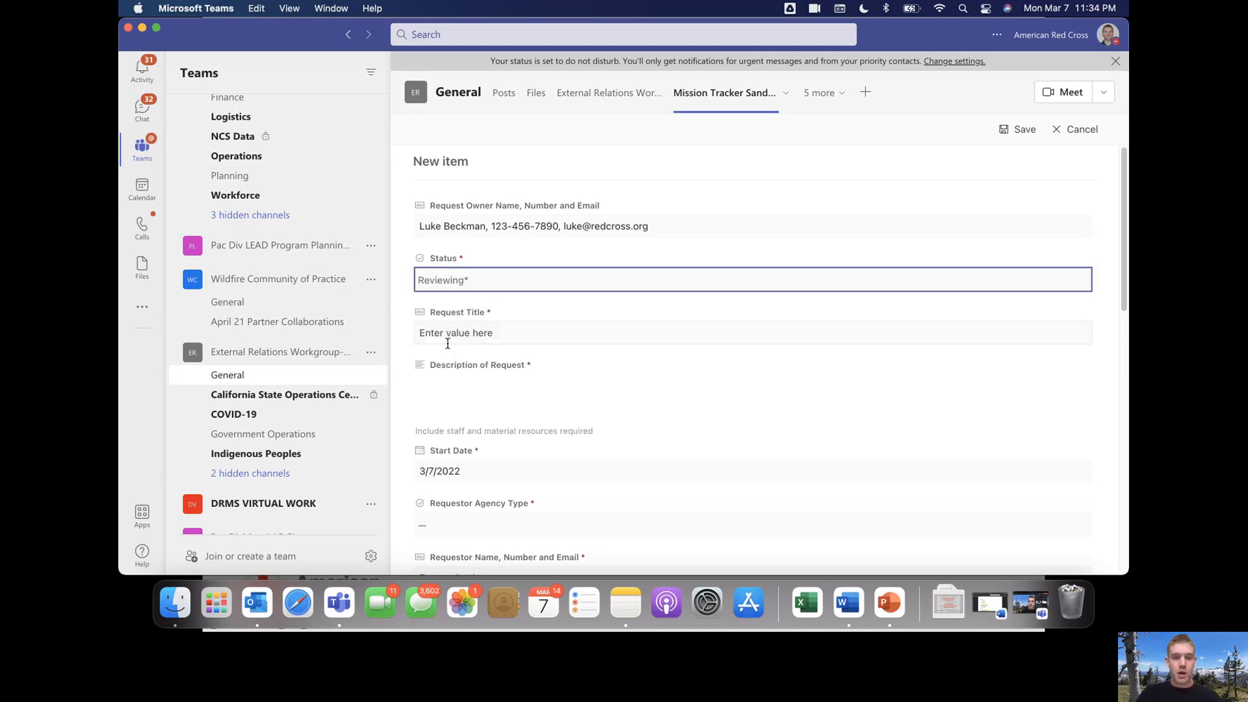
click(486, 279)
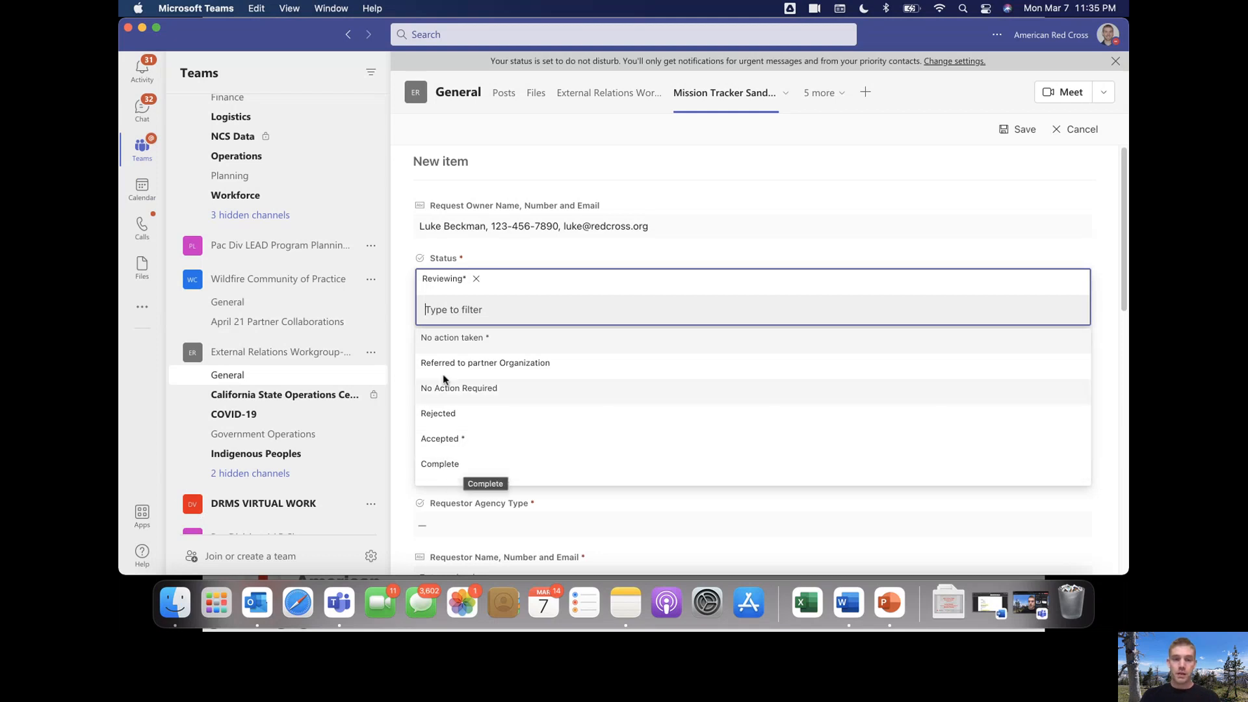
click(405, 287)
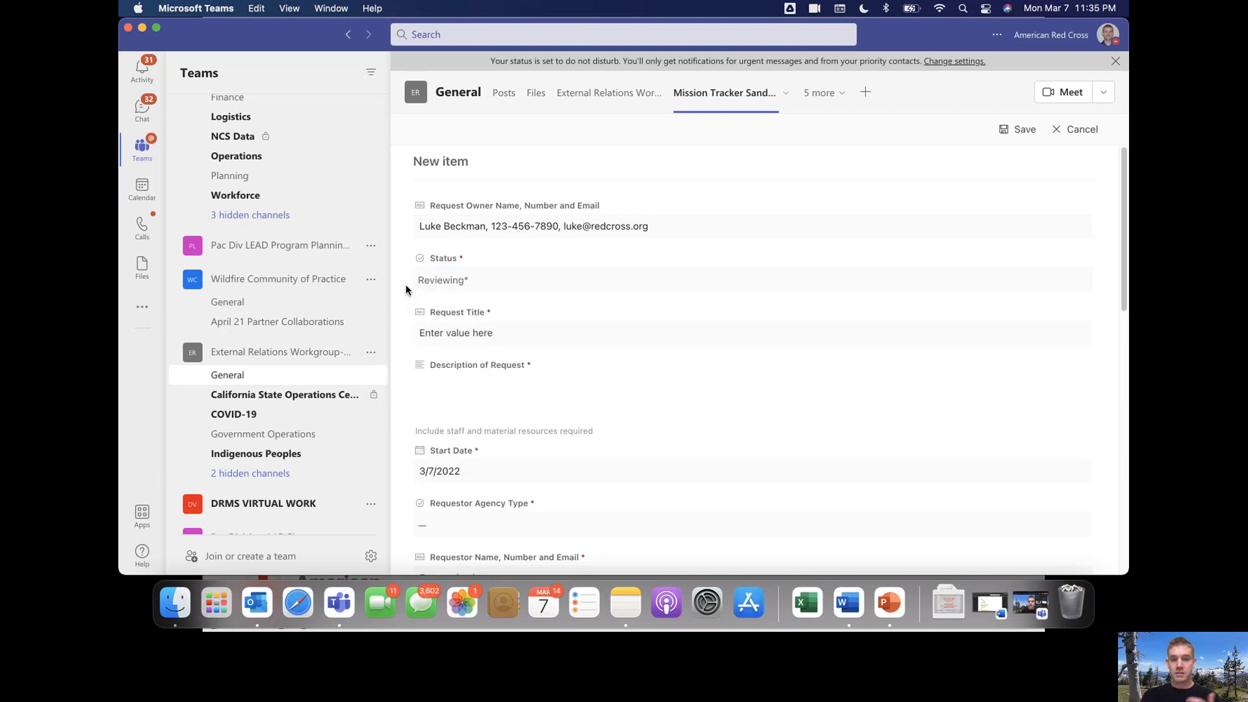
click(489, 332)
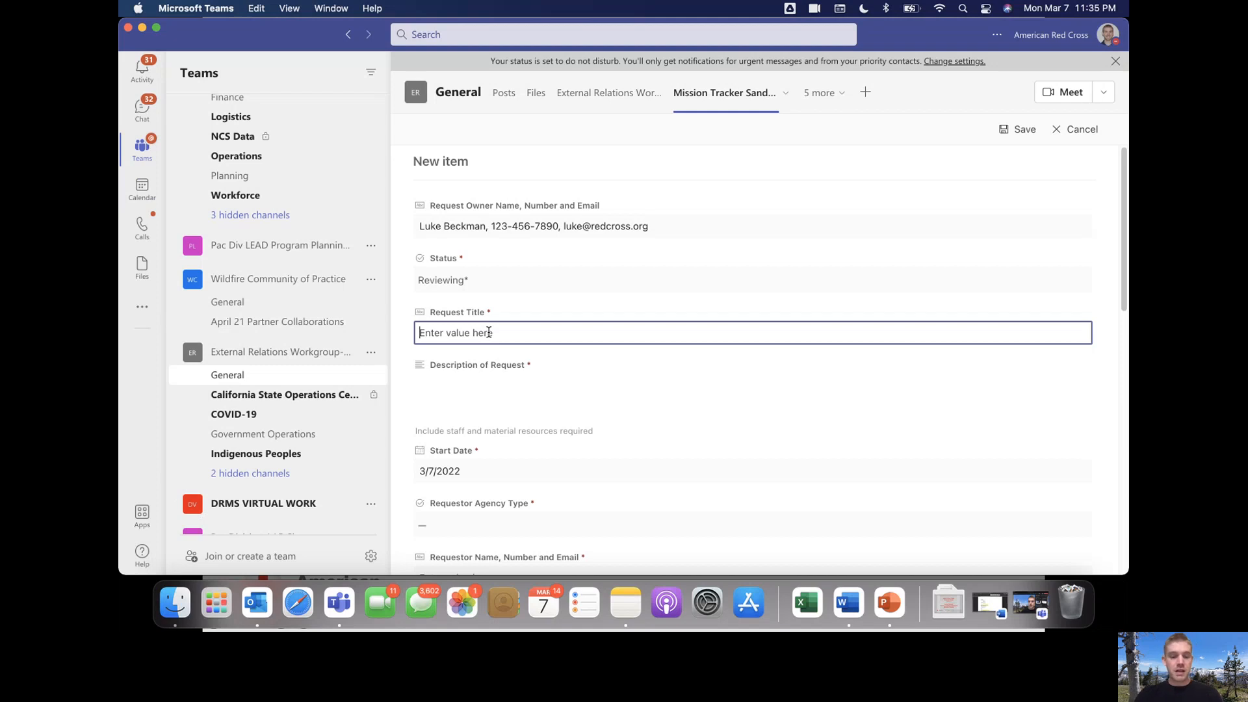
Title the request 'Feeding support at the Local Assistance Center'
text(Feeding support at the)
text(L)
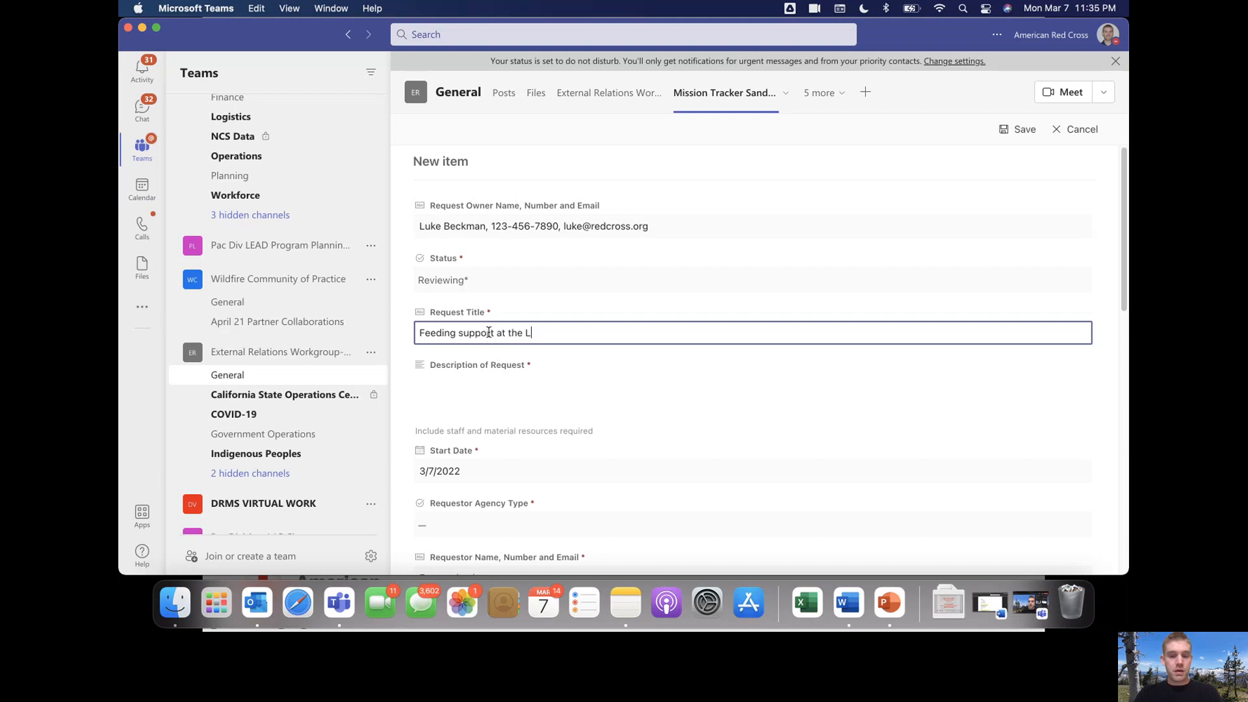
text(ocal Assistance Center)
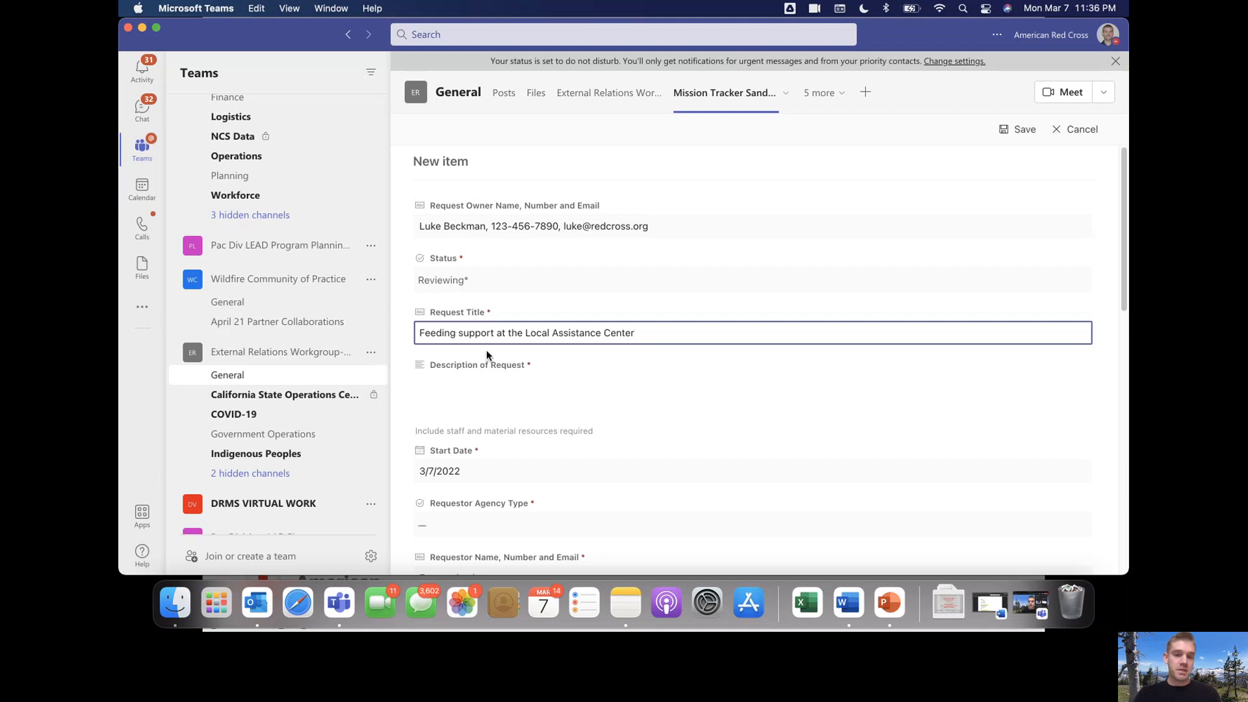
click(490, 391)
Save a description saying the county needs ARC to feed 100 meals per day at the Washington County LAC from 3/10
click(1071, 396)
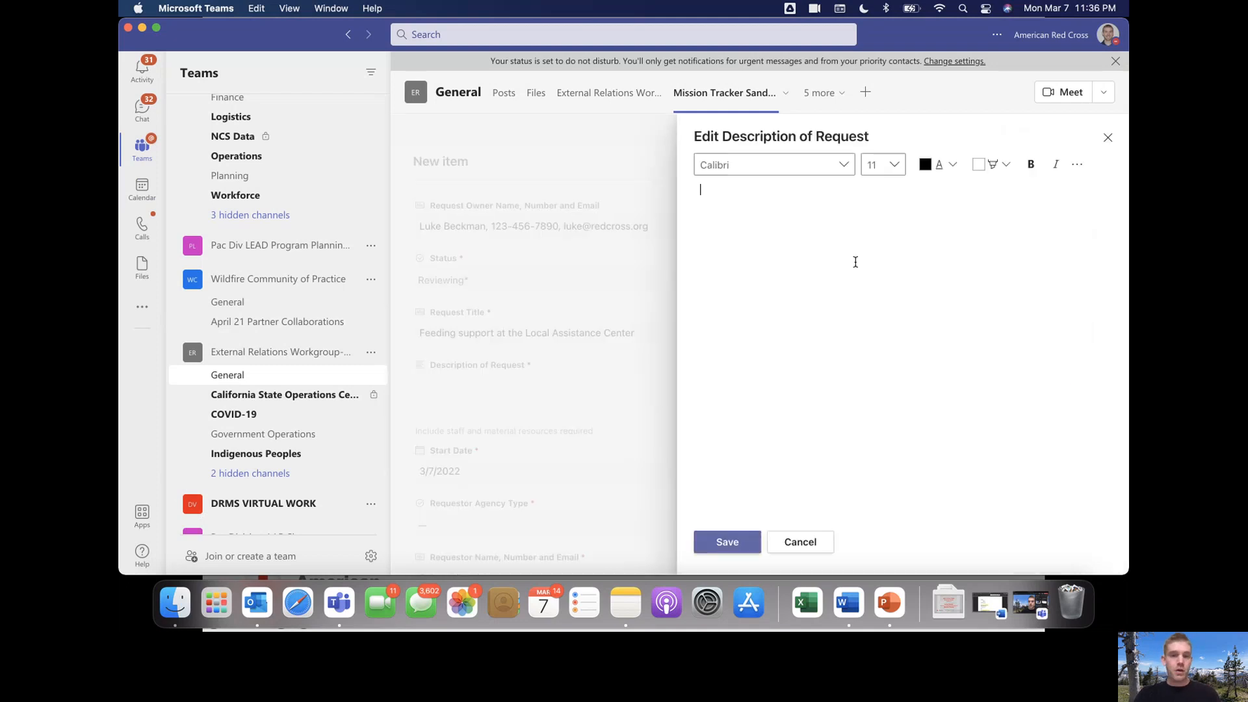
text(County needs ARC to feed 100 meals per day )
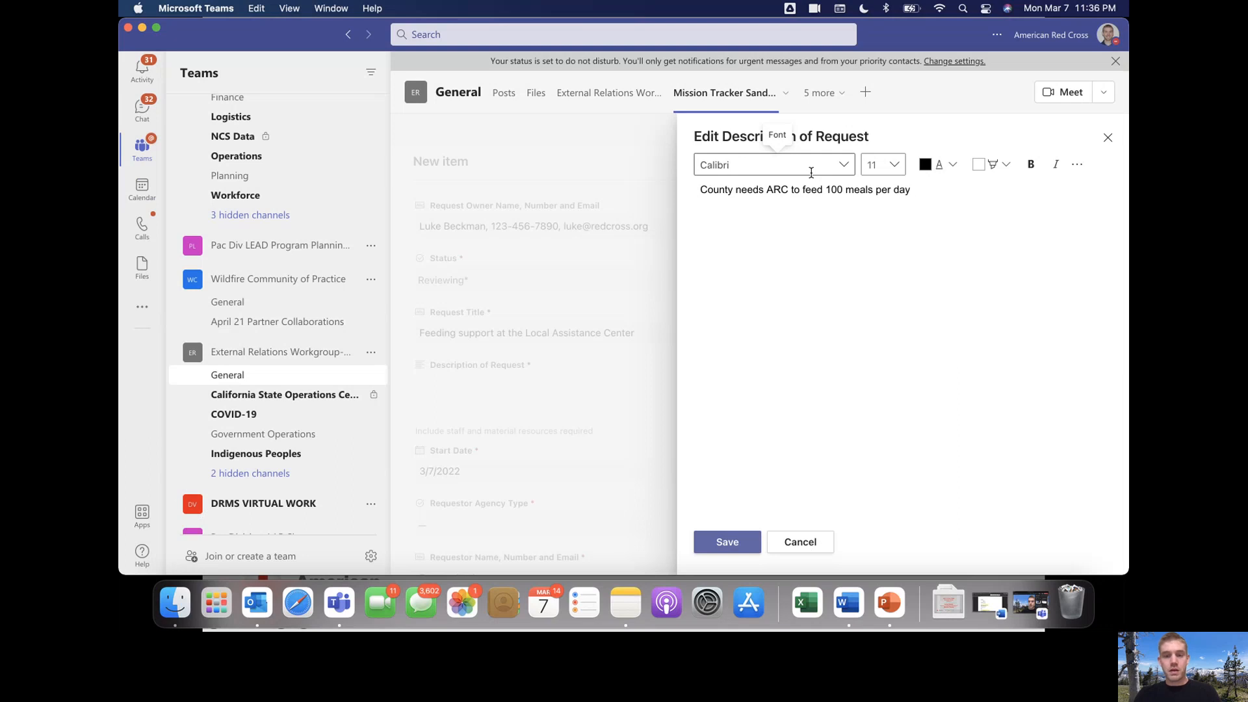
text(at the Washington County LAC starting)
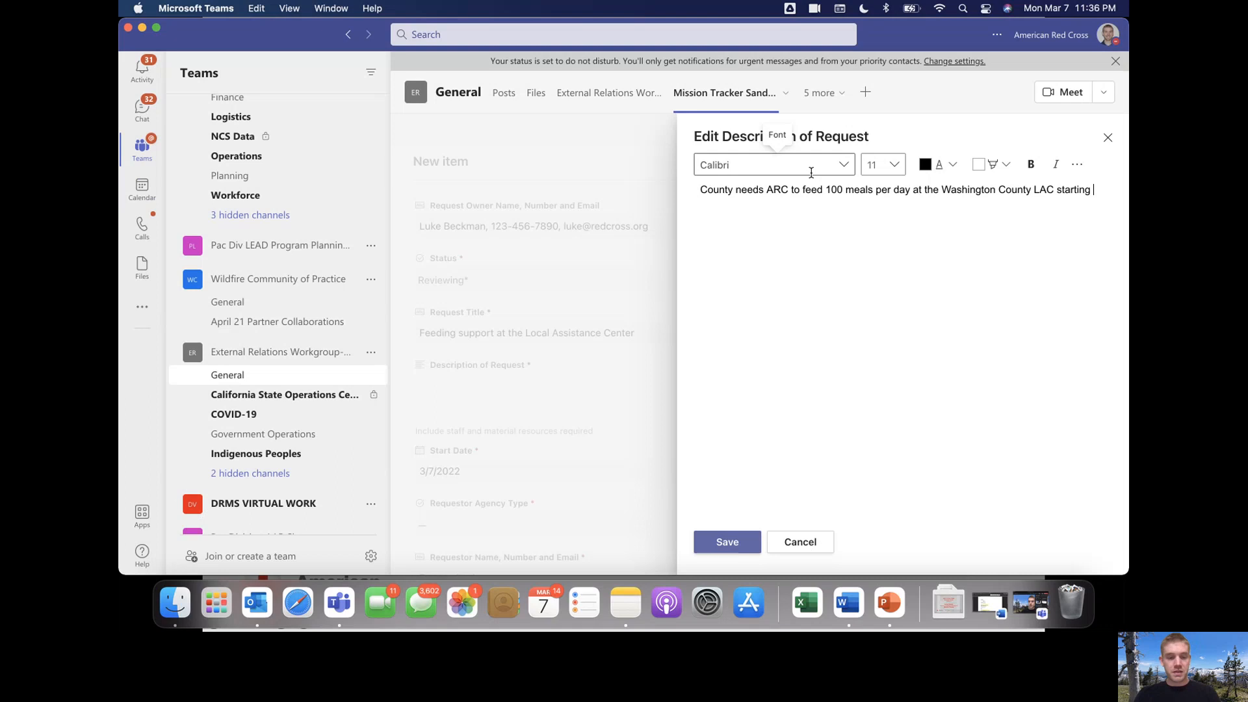
text( 3/10 at 0900)
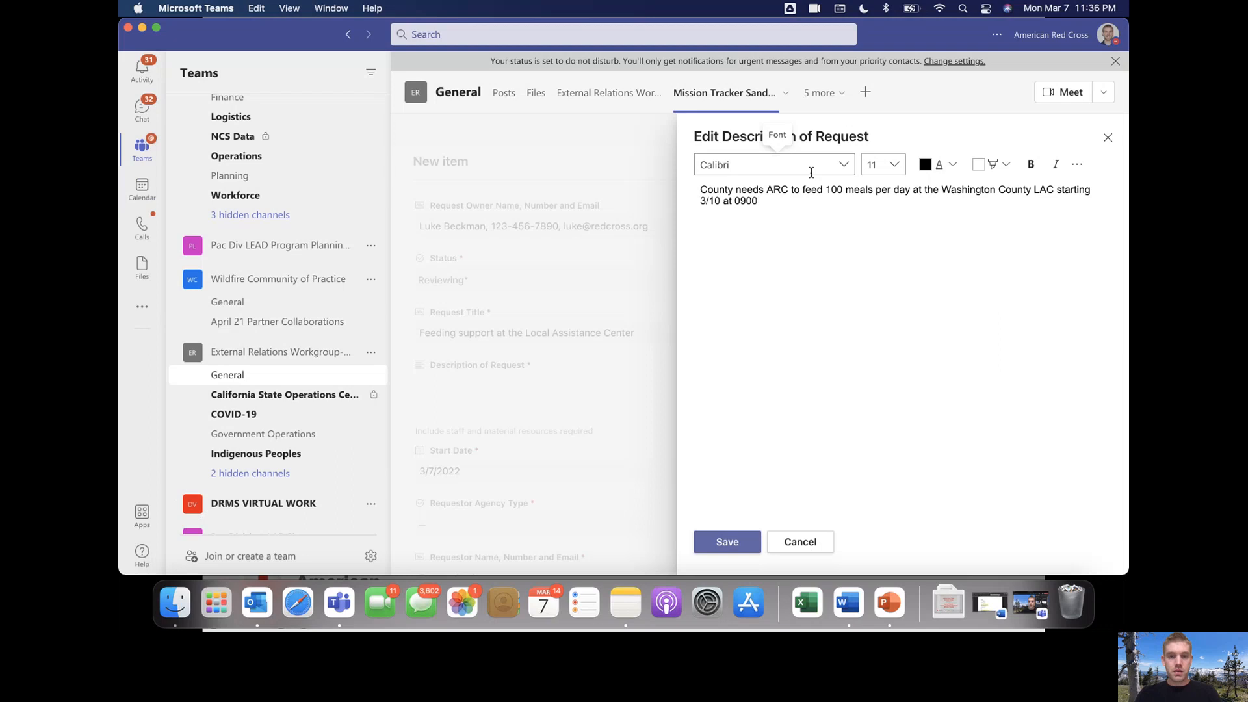
text(hrs)
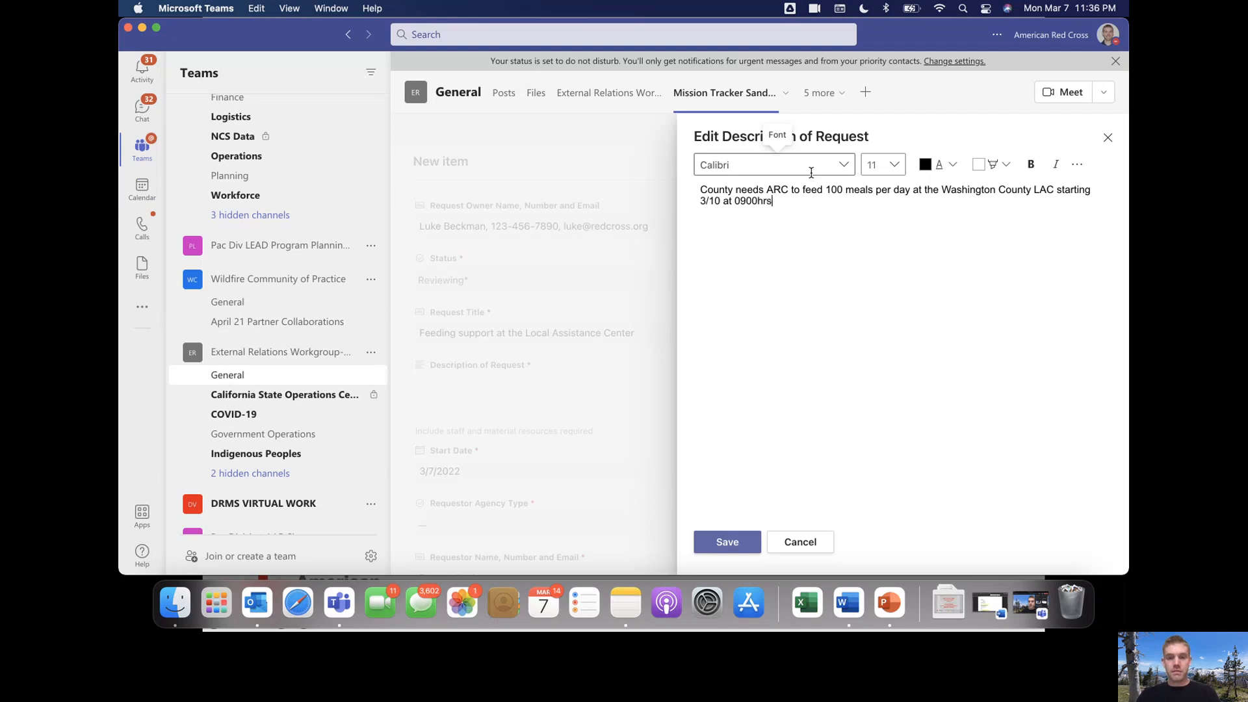
click(727, 542)
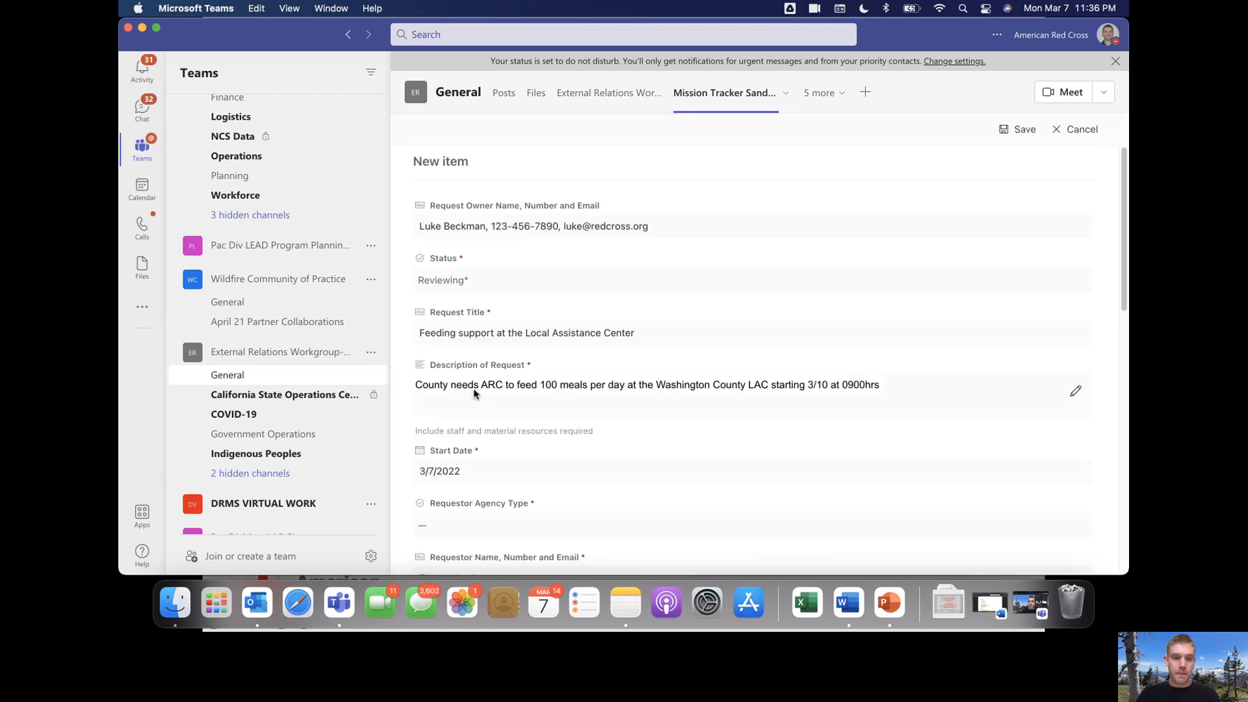
Set the request's start date to March 10 and the requestor agency type to Government
scroll(546, 408, down, 3)
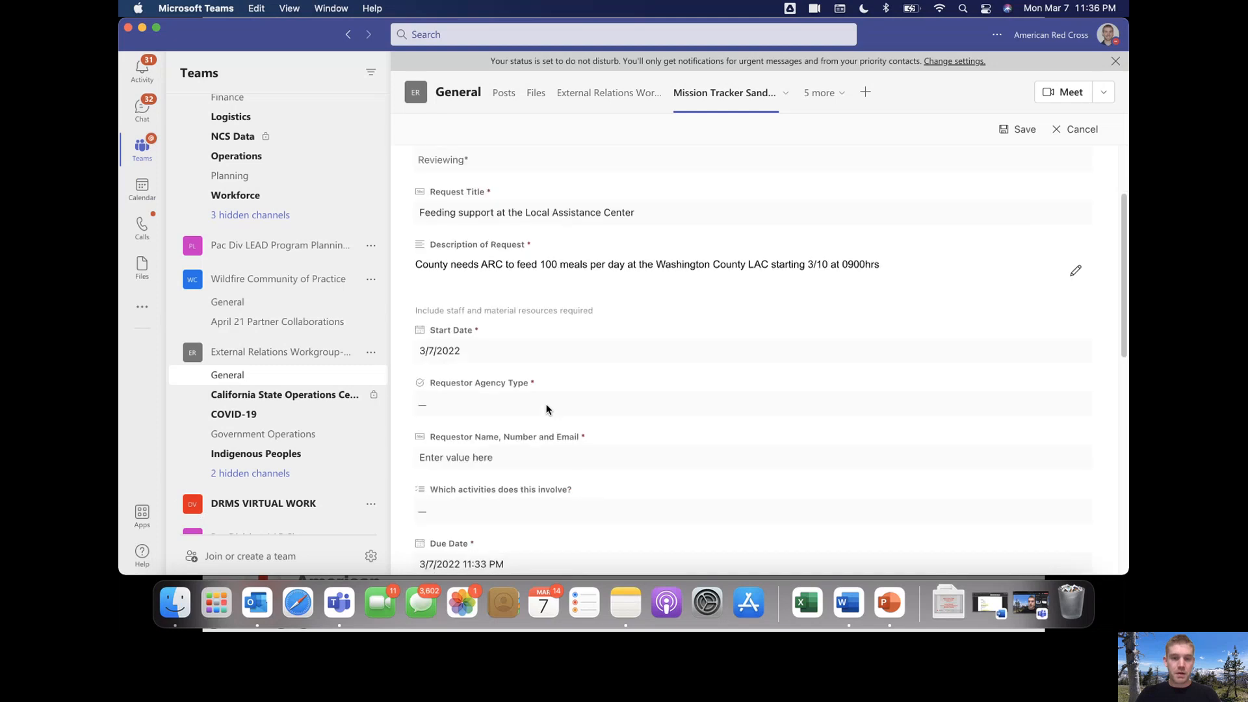
click(427, 353)
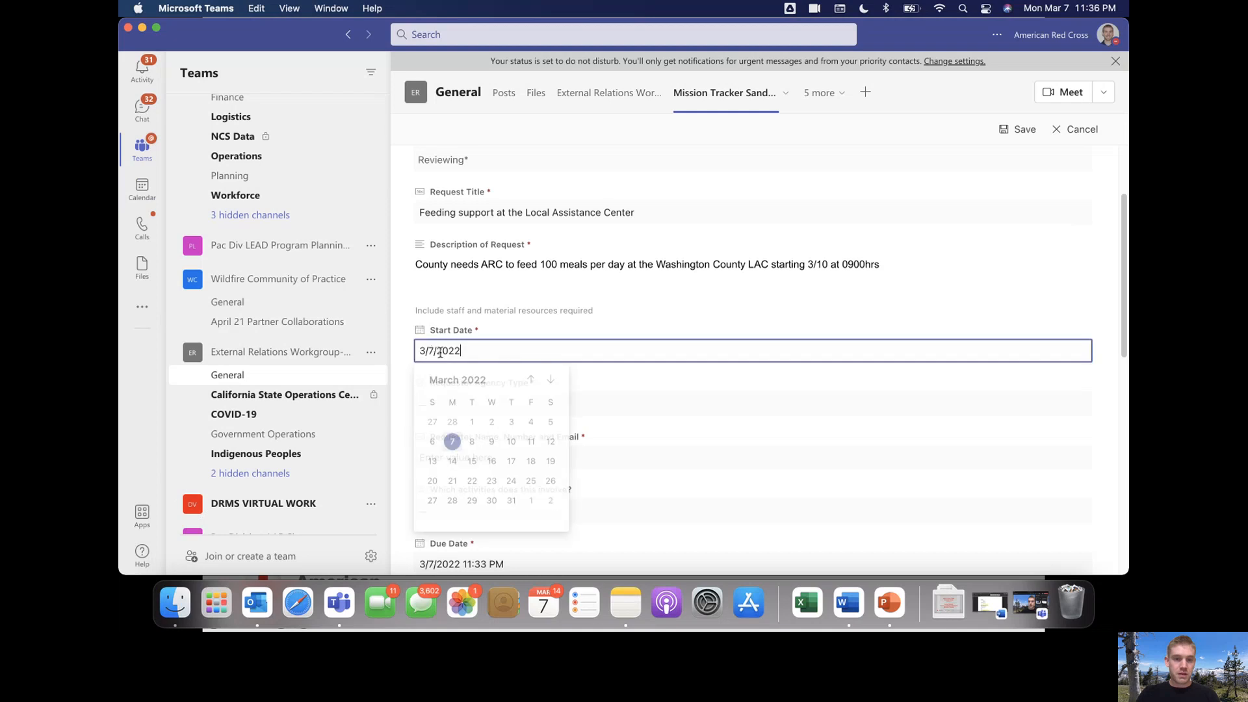
click(505, 446)
click(509, 410)
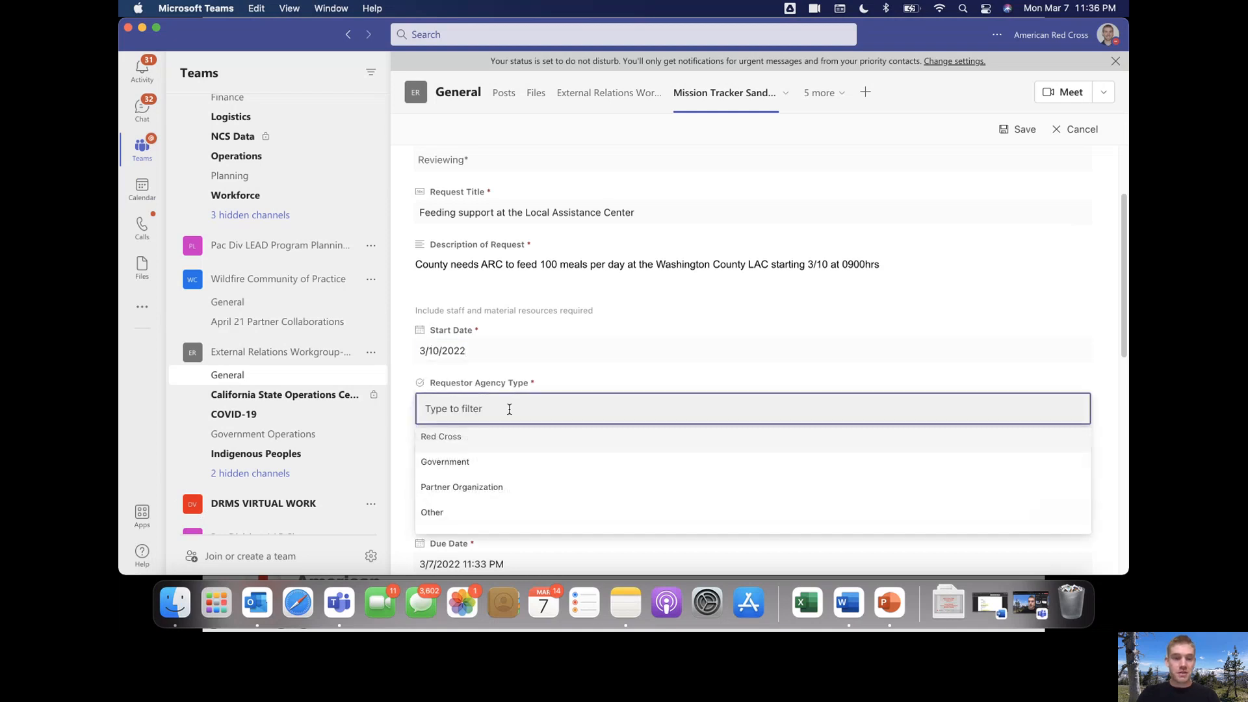
click(491, 459)
Enter the requestor's name, phone number and e-mail address, correcting a typo in the e-mail
scroll(482, 448, down, 3)
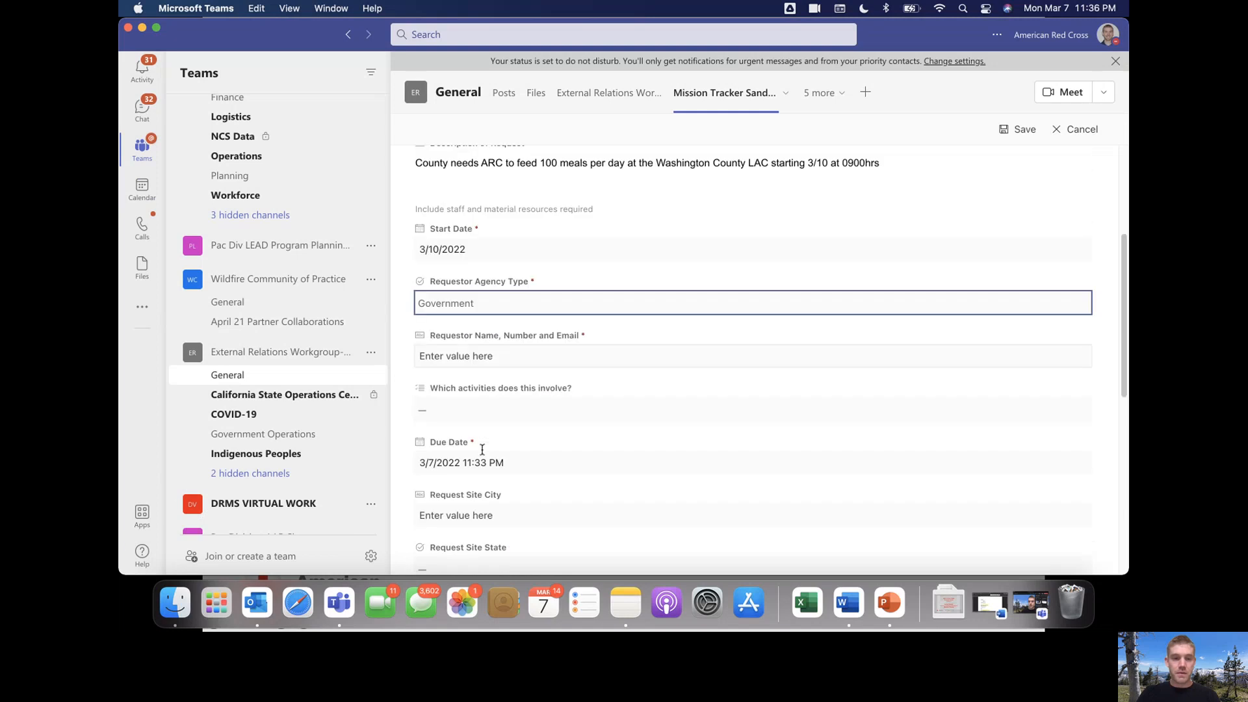
click(490, 355)
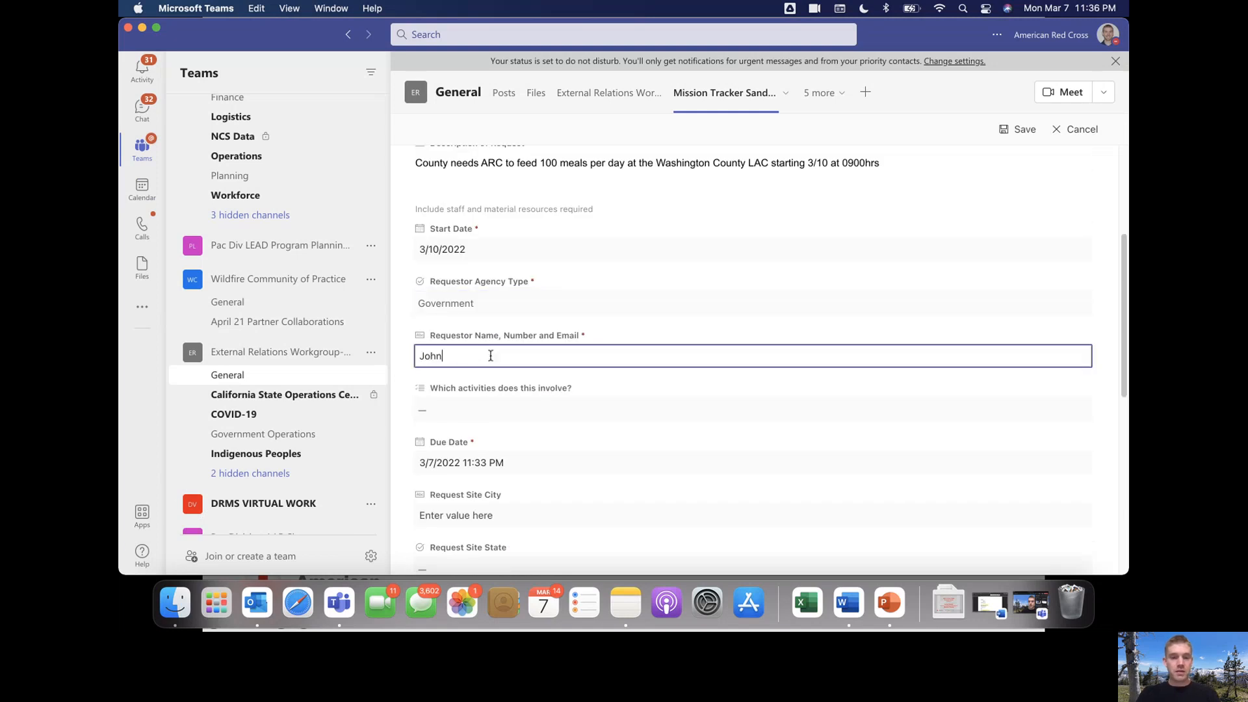
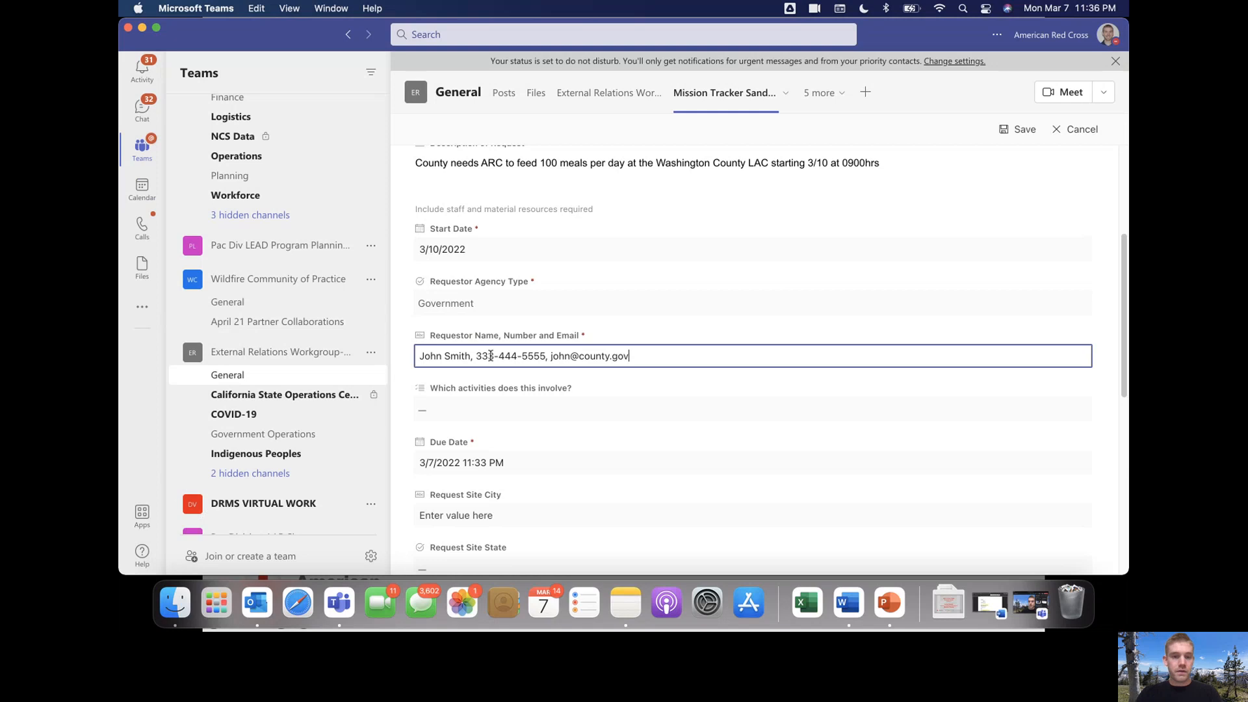
Tick Feeding, Elected Official Liaisons, Community Partnerships and Public Affairs as involved activities
click(524, 408)
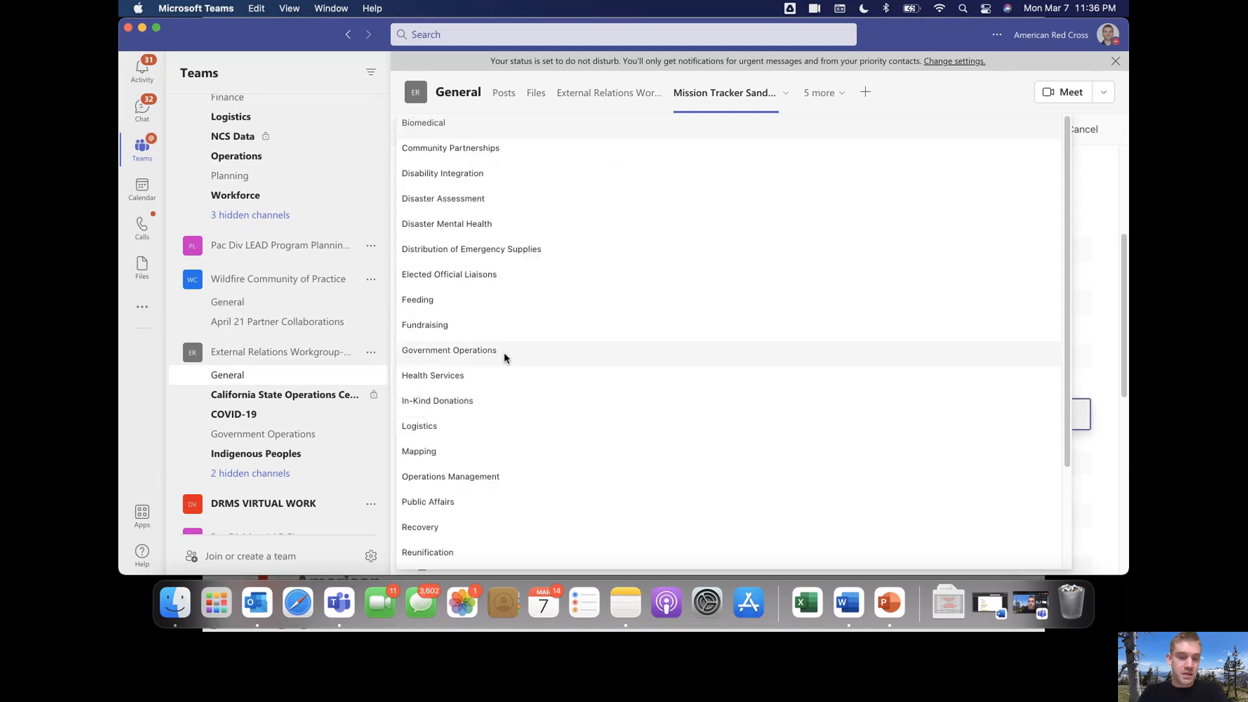
click(494, 306)
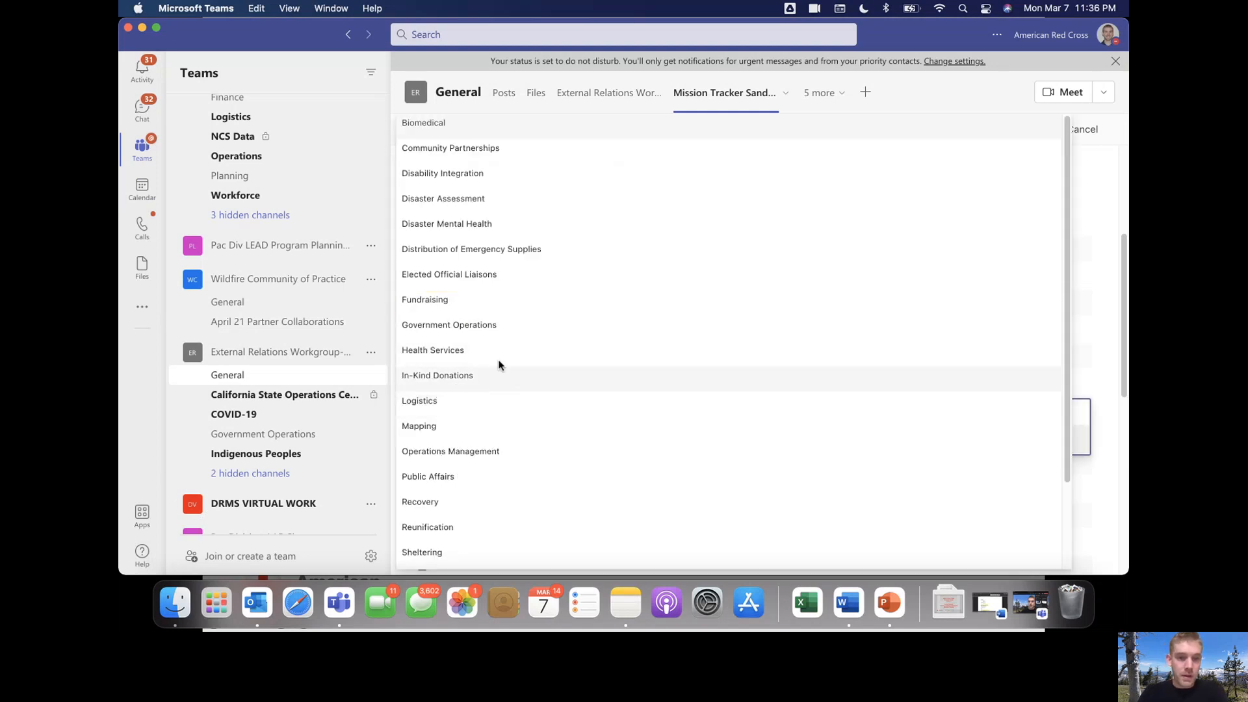
click(497, 282)
click(478, 147)
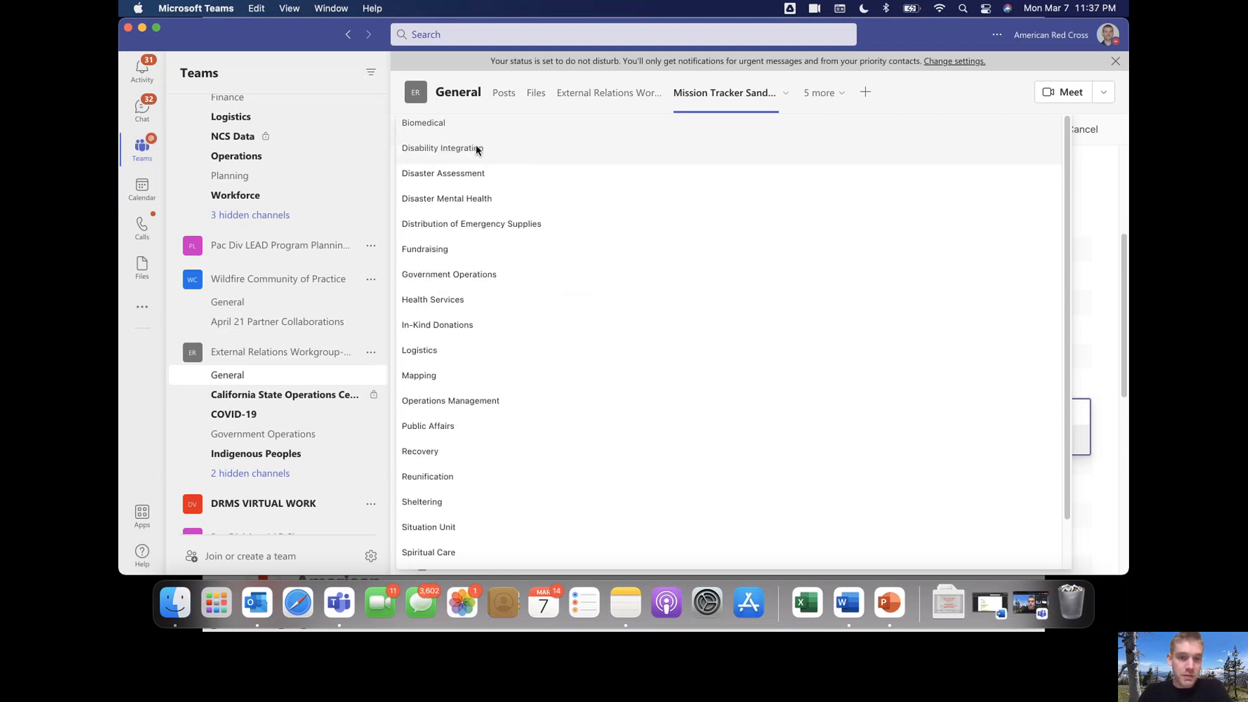
scroll(487, 306, down, 1)
click(481, 425)
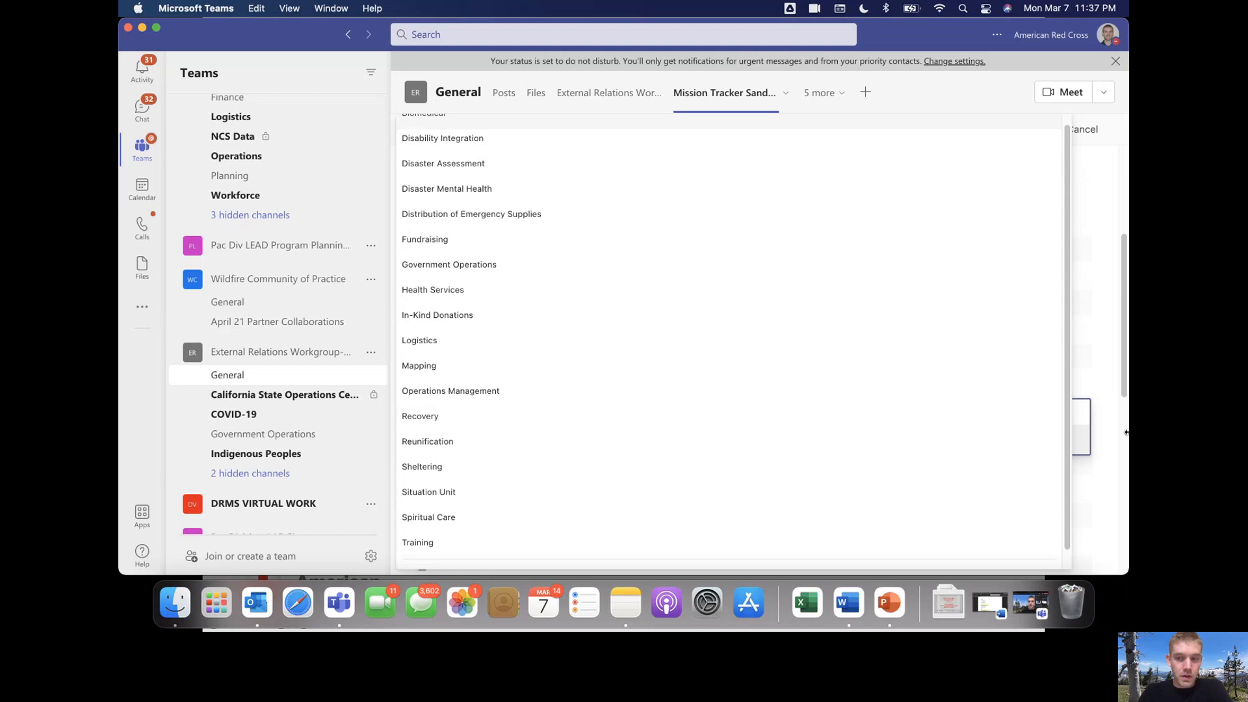
scroll(629, 340, down, 1)
scroll(629, 340, up, 1)
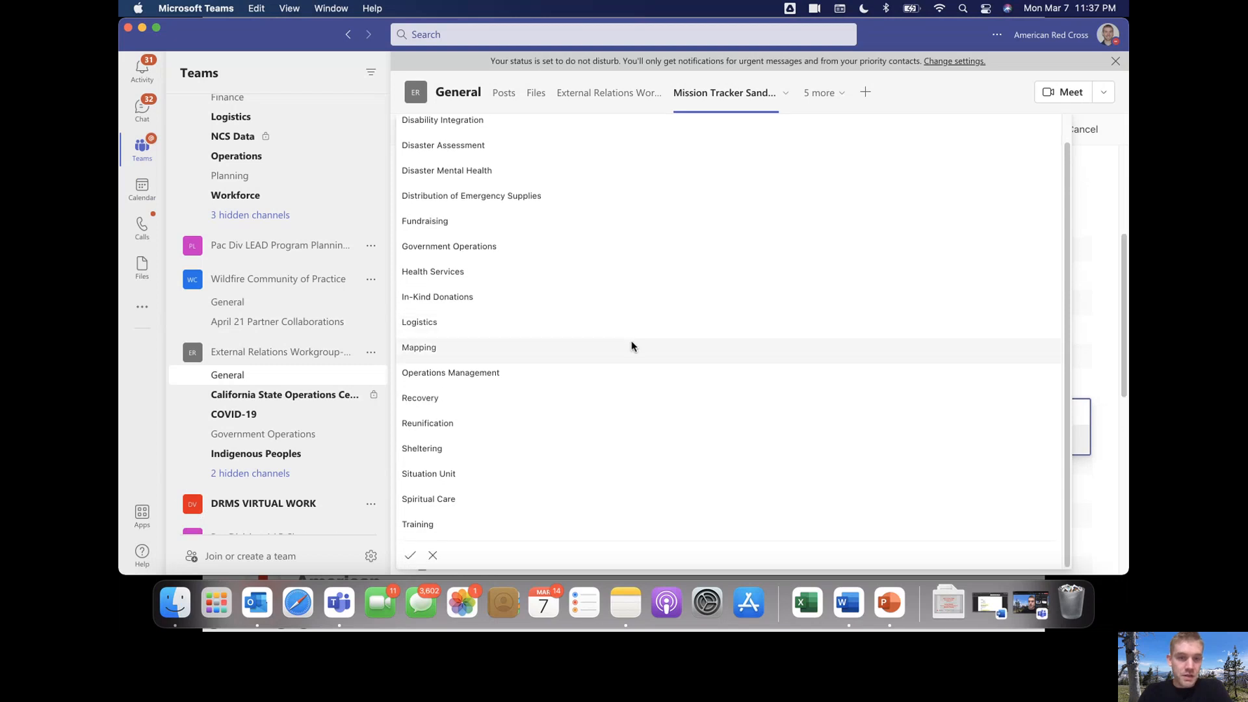
scroll(614, 355, down, 2)
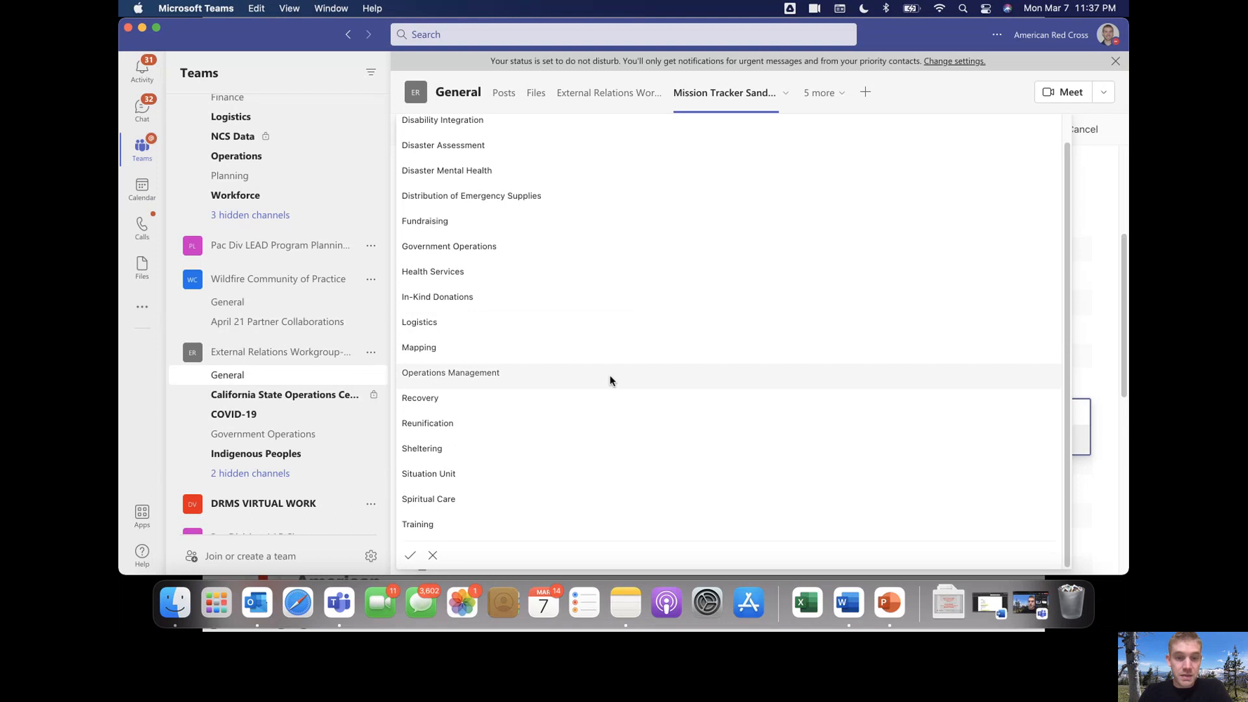
Keep the selected activities and change the Due Date's day to 10
click(1097, 373)
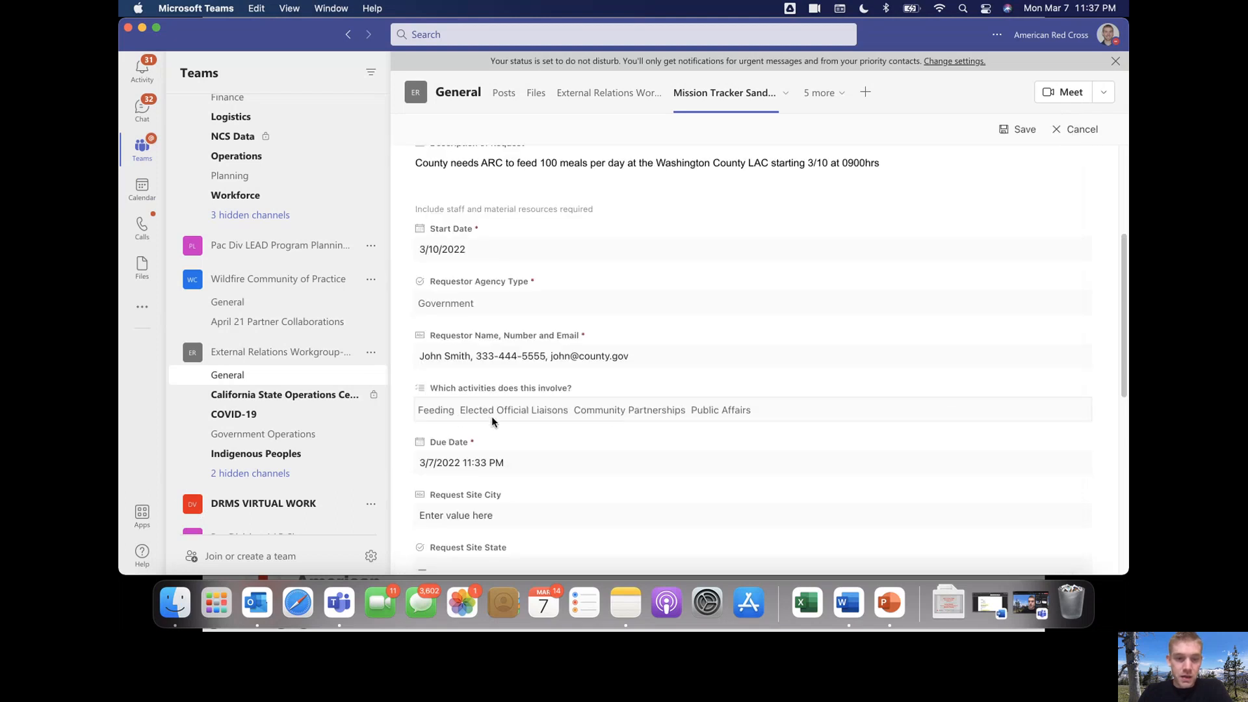
scroll(751, 412, down, 2)
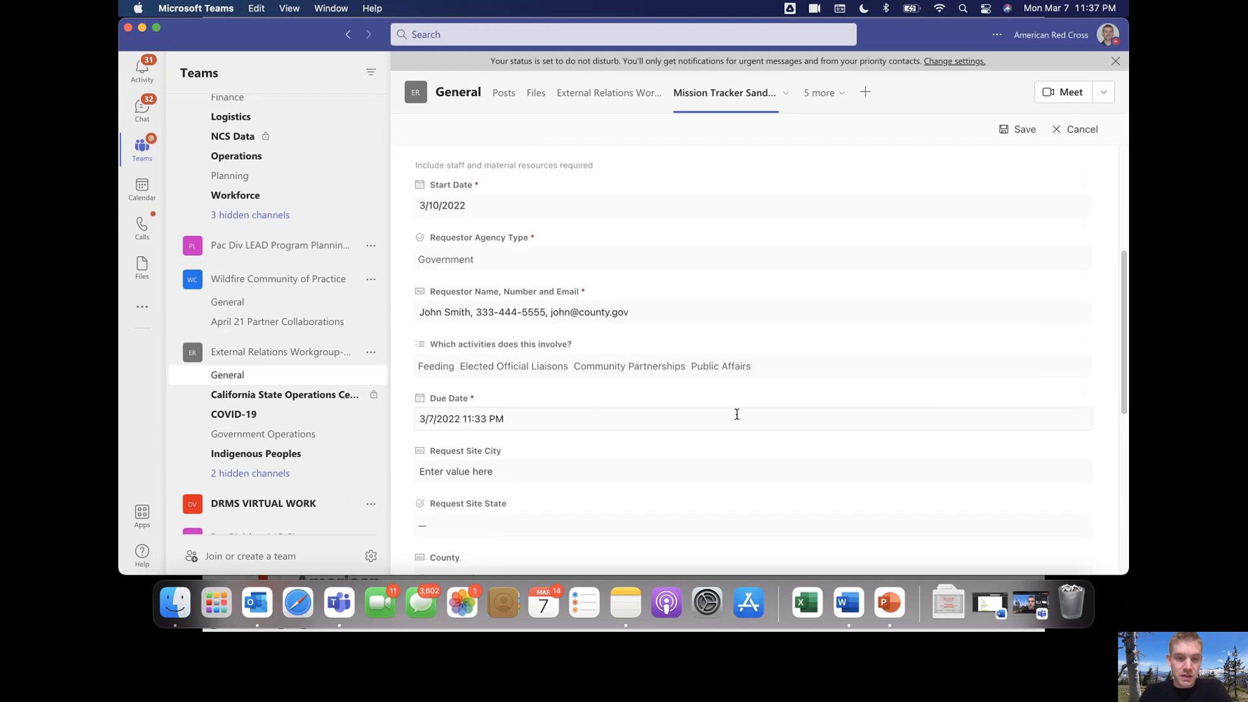
click(428, 419)
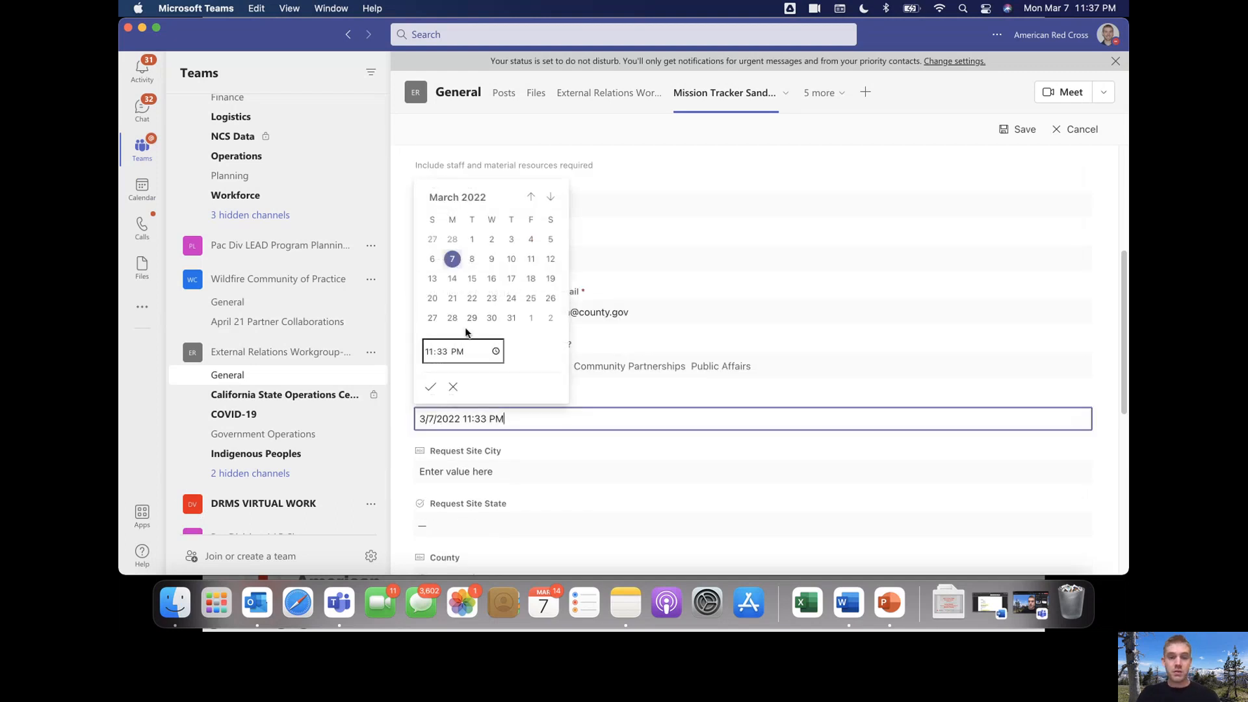
double_click(434, 421)
text(10)
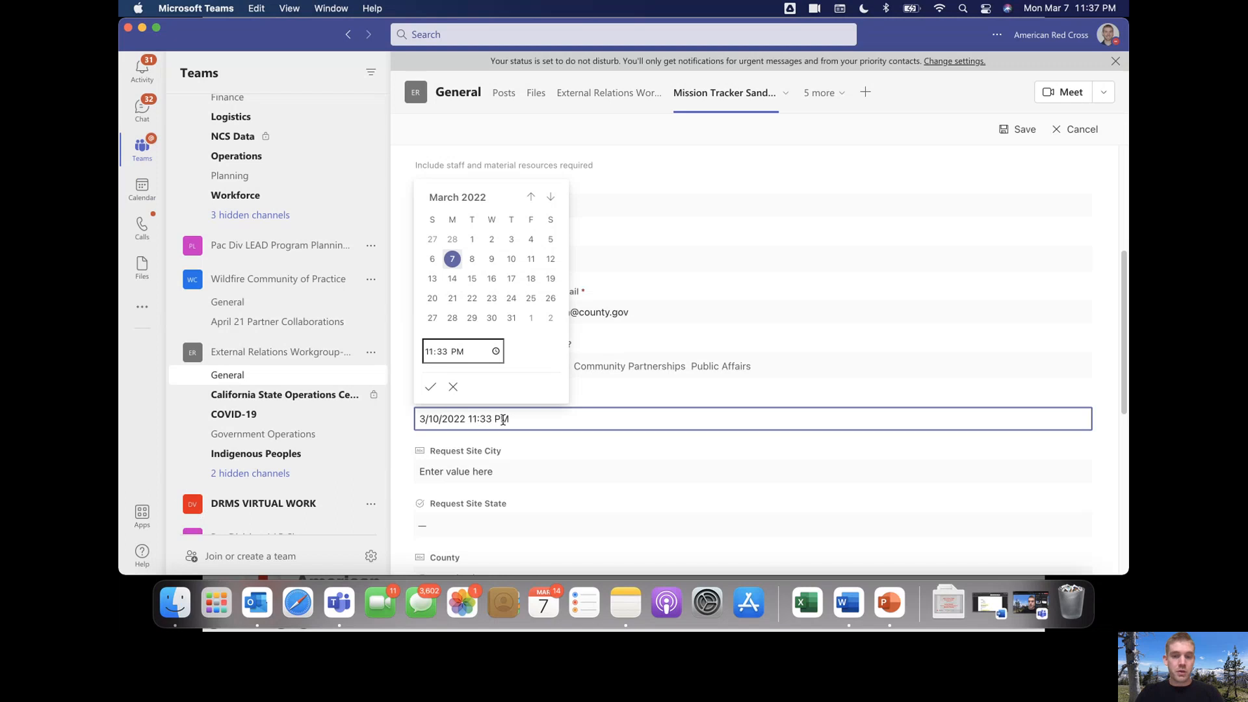
Change the due time to 9:00 AM, giving a Due Date of 3/10/2022 9:00 AM
key(BackSpace)
key(BackSpace)
text(9)
key(Right)
key(Right)
key(Right)
key(BackSpace)
key(BackSpace)
text(00)
key(Right)
key(Right)
key(BackSpace)
text(A)
click(696, 392)
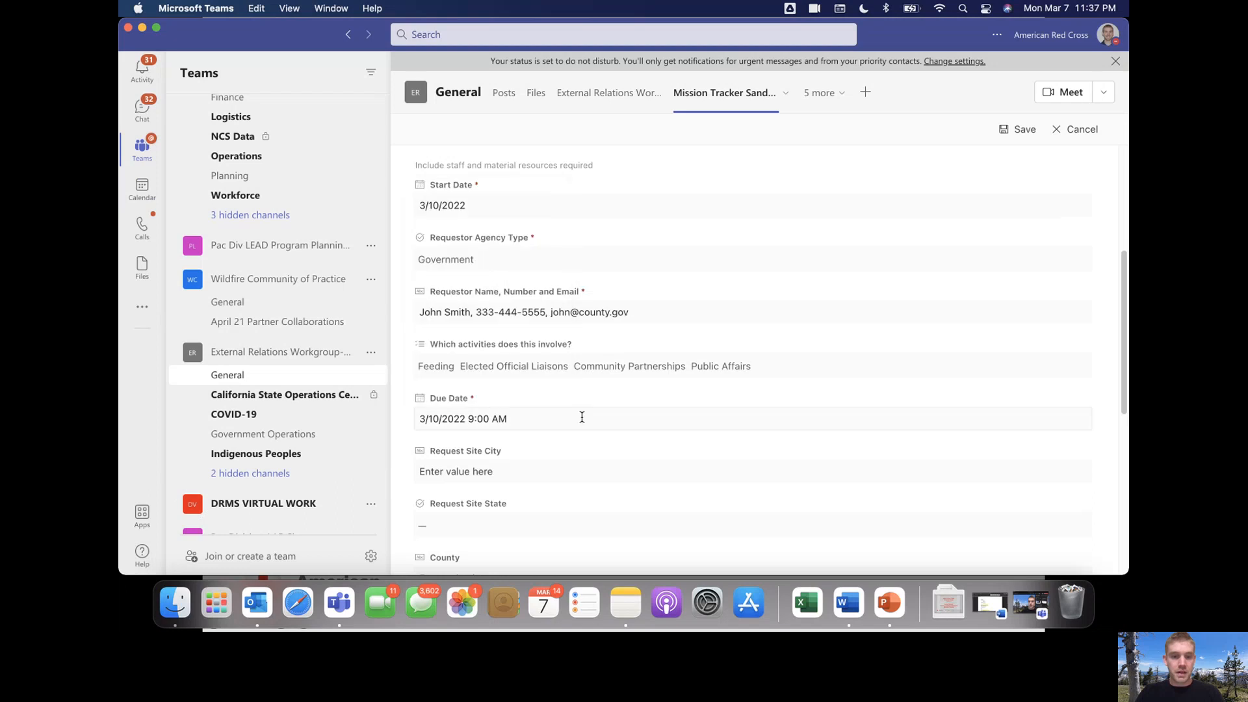
scroll(462, 342, up, 1)
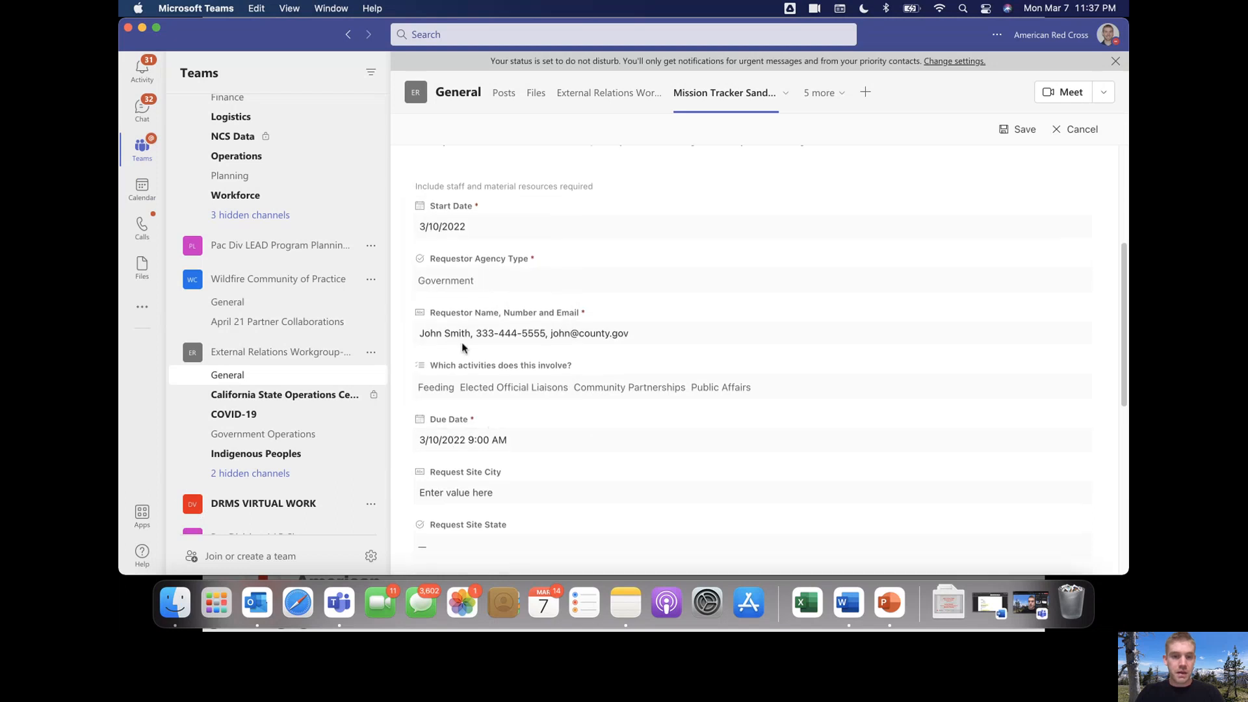
Change the request's Start Date to 3/7/2022 using the March calendar
click(441, 228)
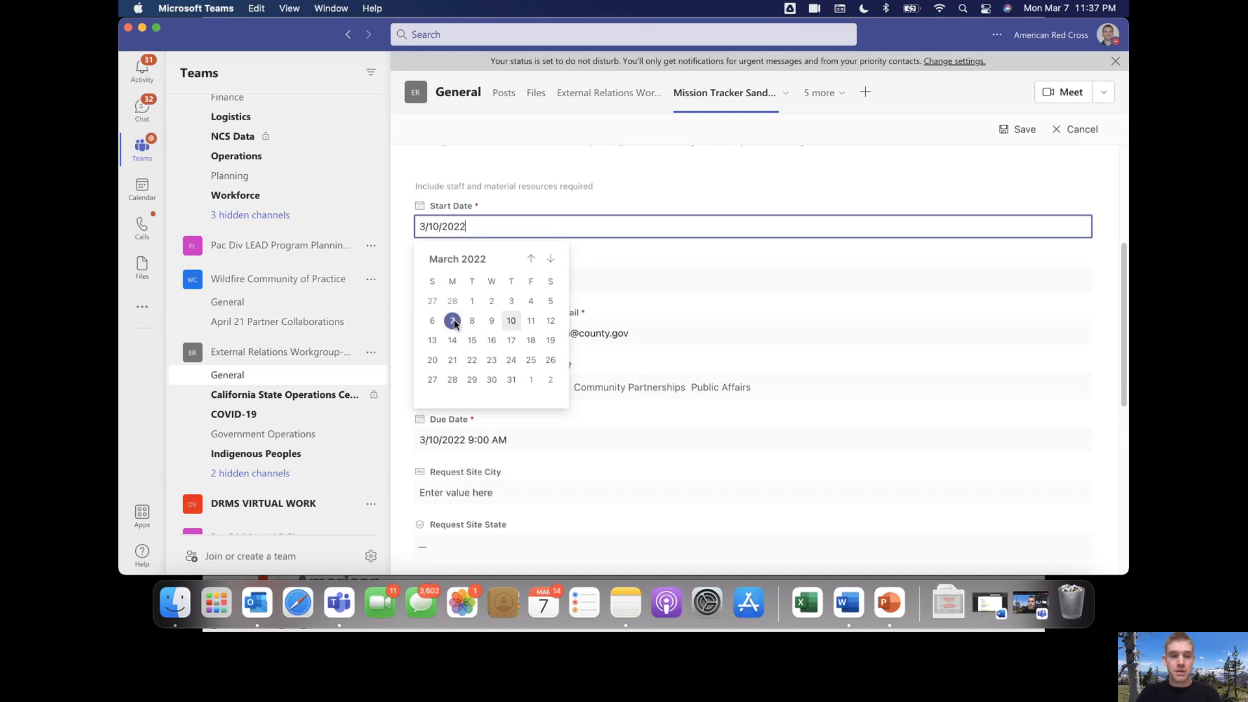
click(453, 320)
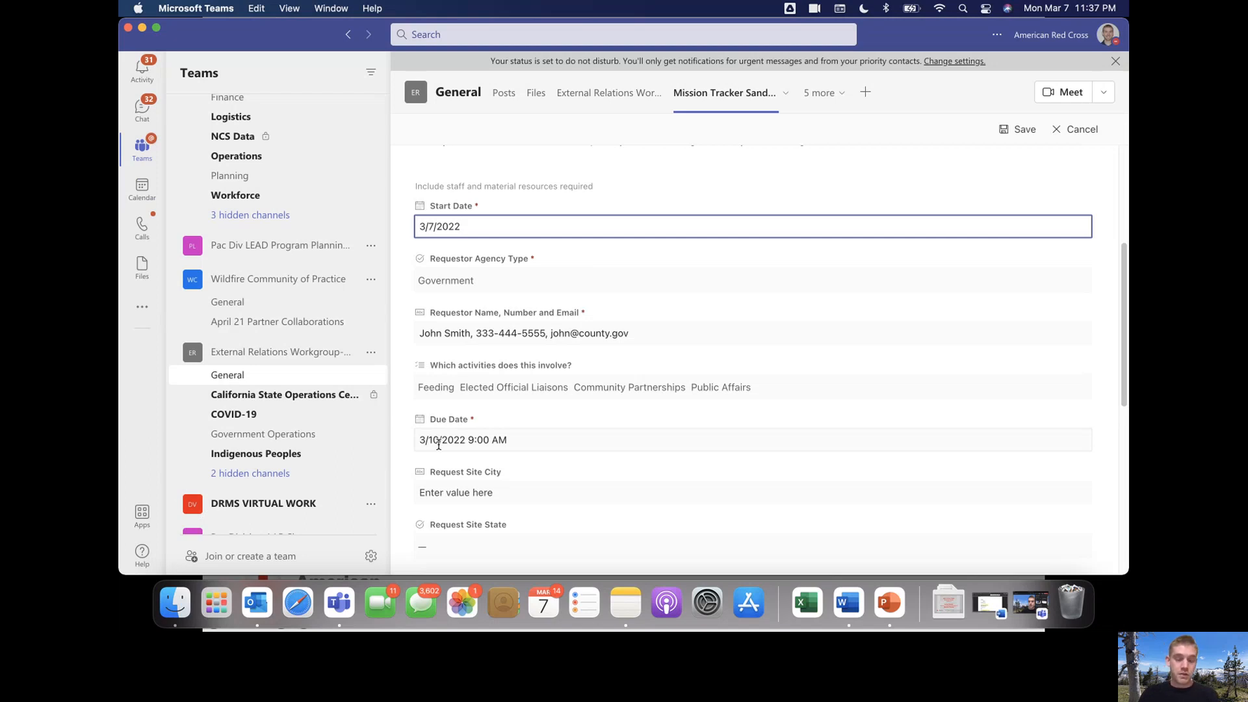
scroll(438, 445, down, 2)
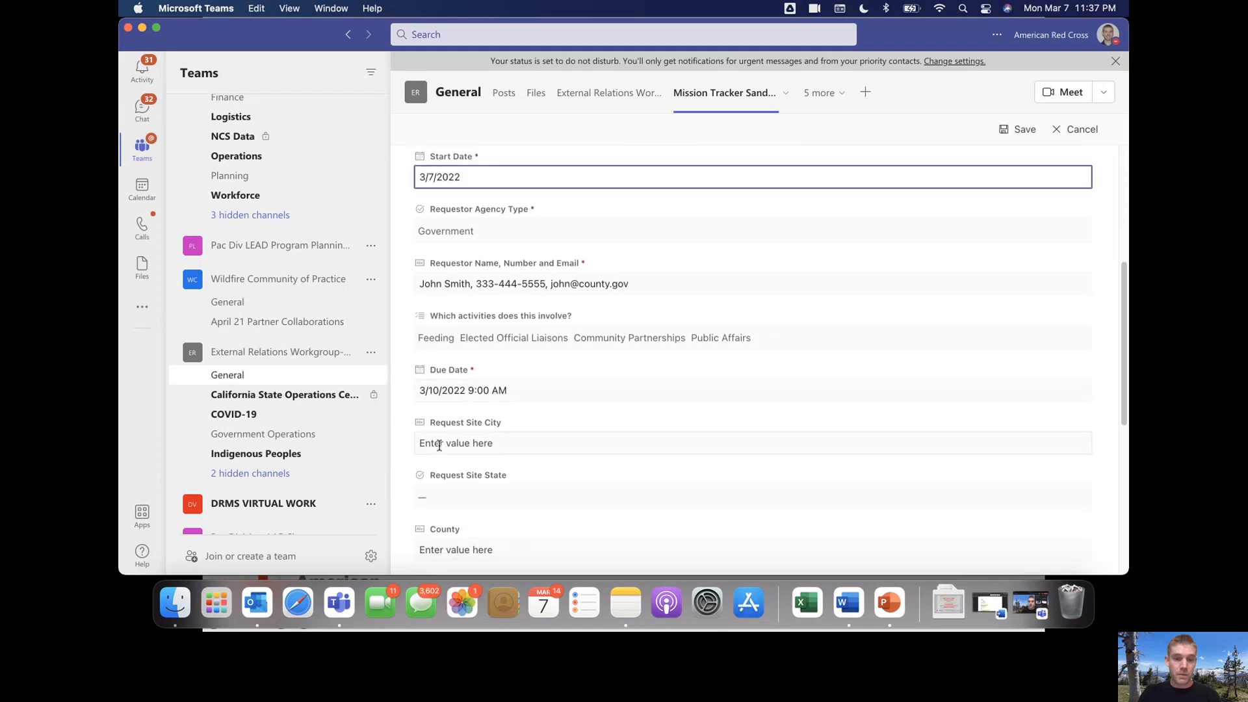
scroll(460, 340, up, 6)
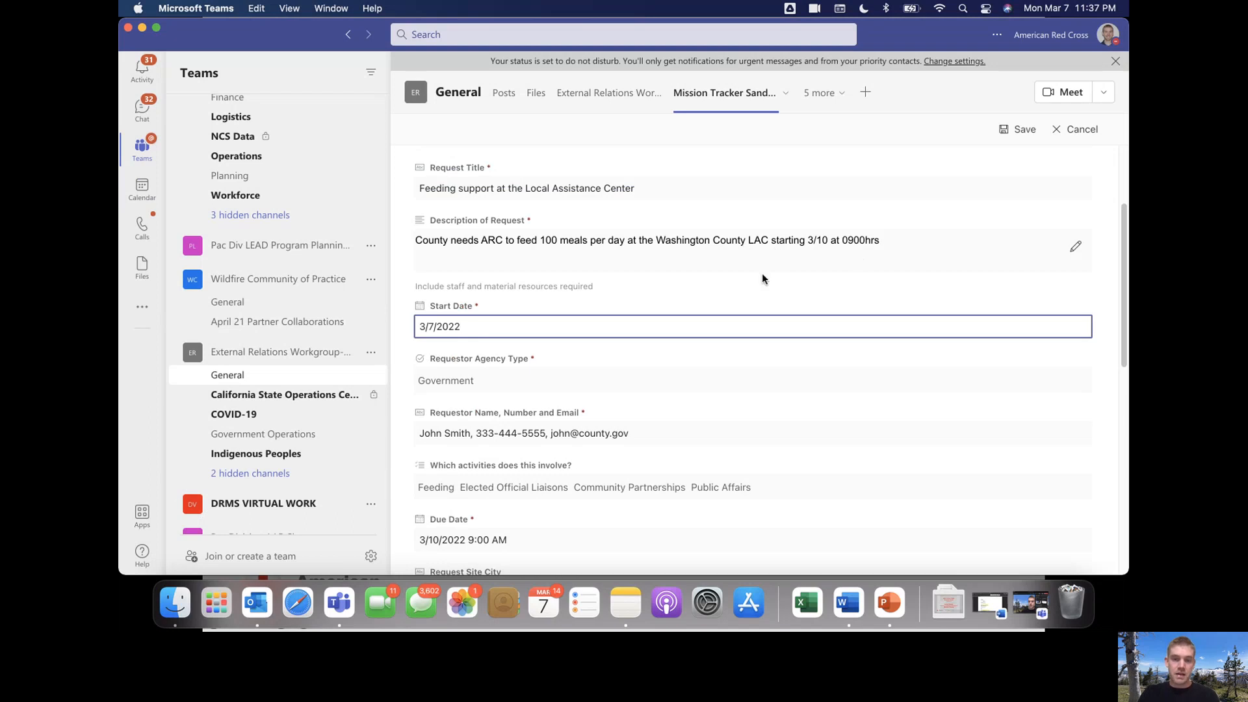
Enter Sacramento as the request site city and choose California as the site state
scroll(690, 319, down, 7)
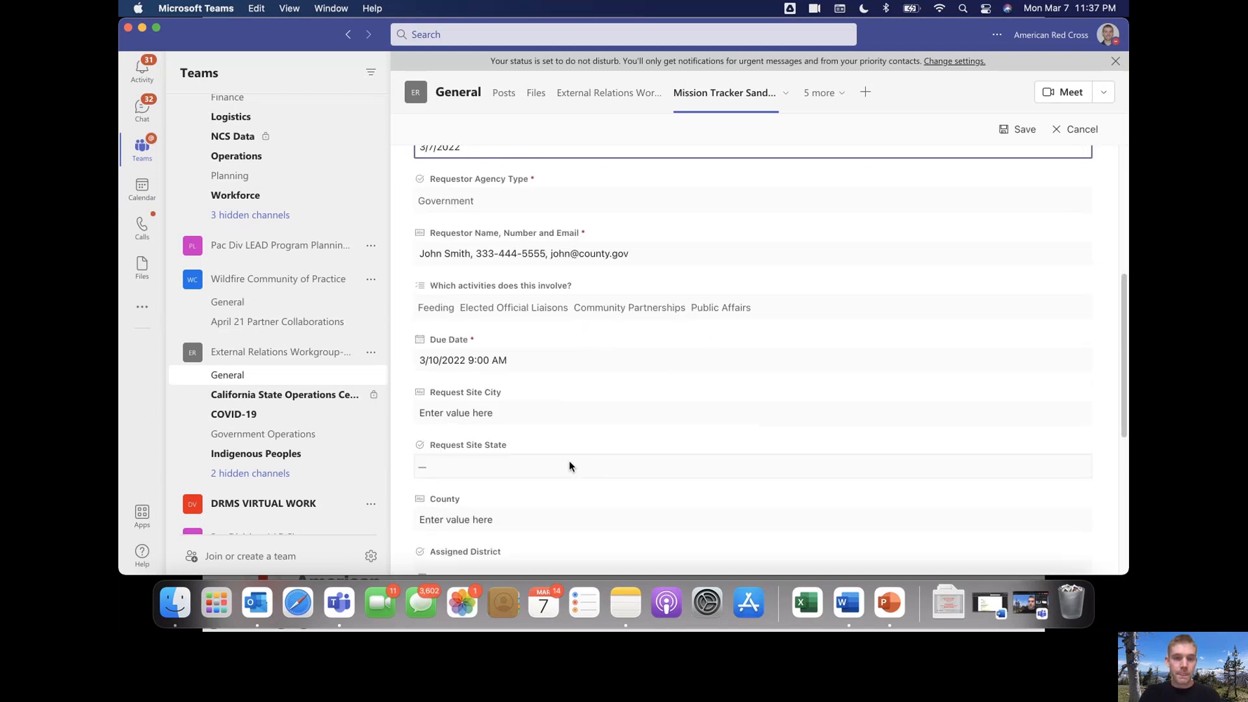
click(527, 411)
text(Sacramento)
key(Tab)
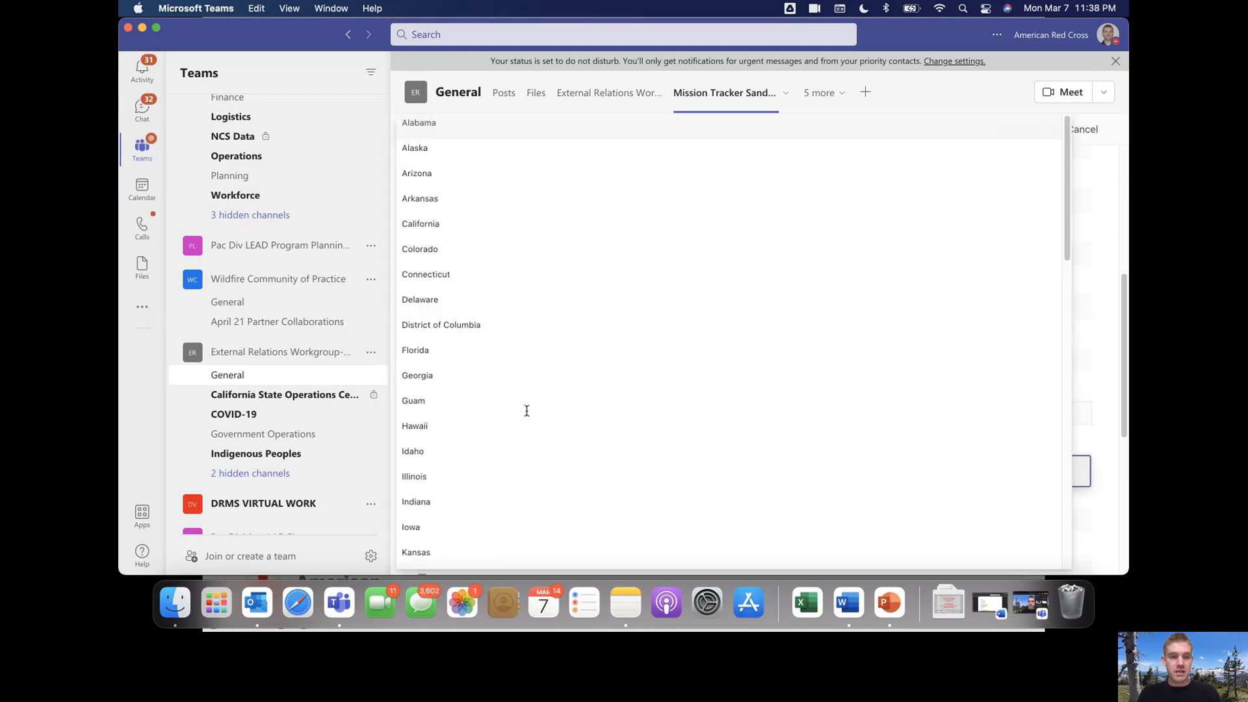
click(442, 221)
scroll(542, 446, down, 3)
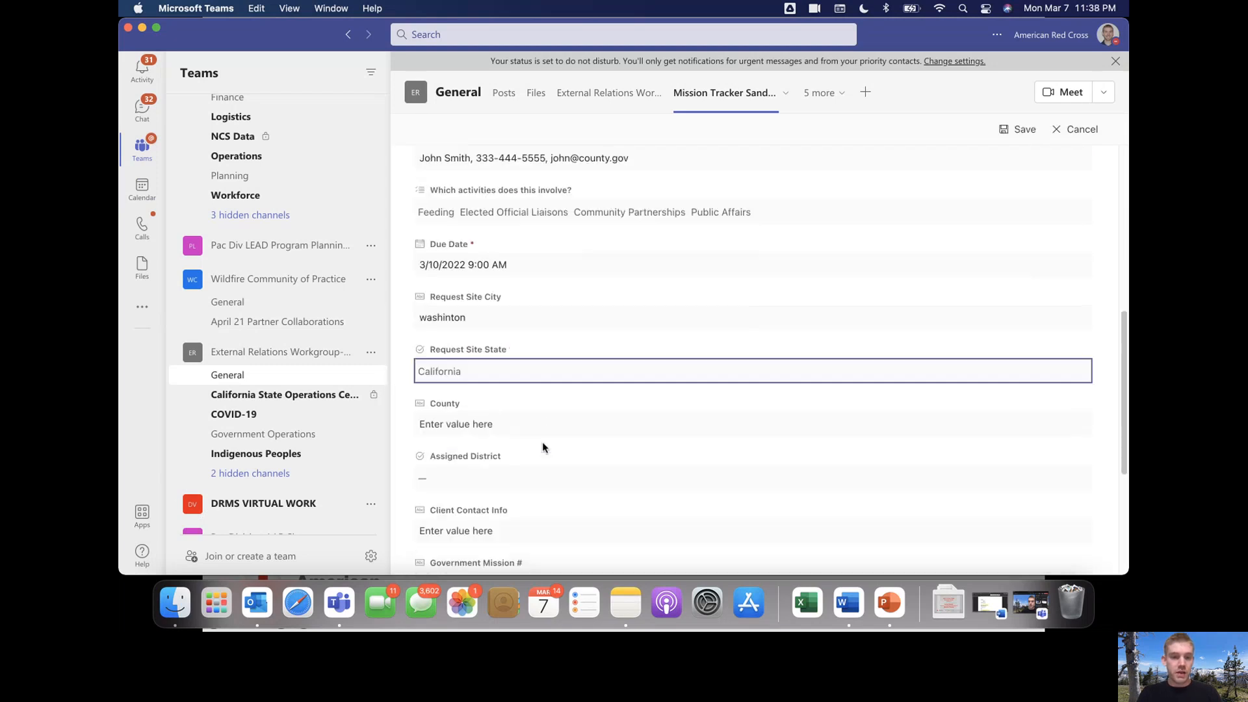
Enter 'washington' as the county and leave Assigned District empty
click(513, 424)
text(wshi)
key(BackSpace)
key(BackSpace)
text(ashington)
scroll(593, 455, down, 3)
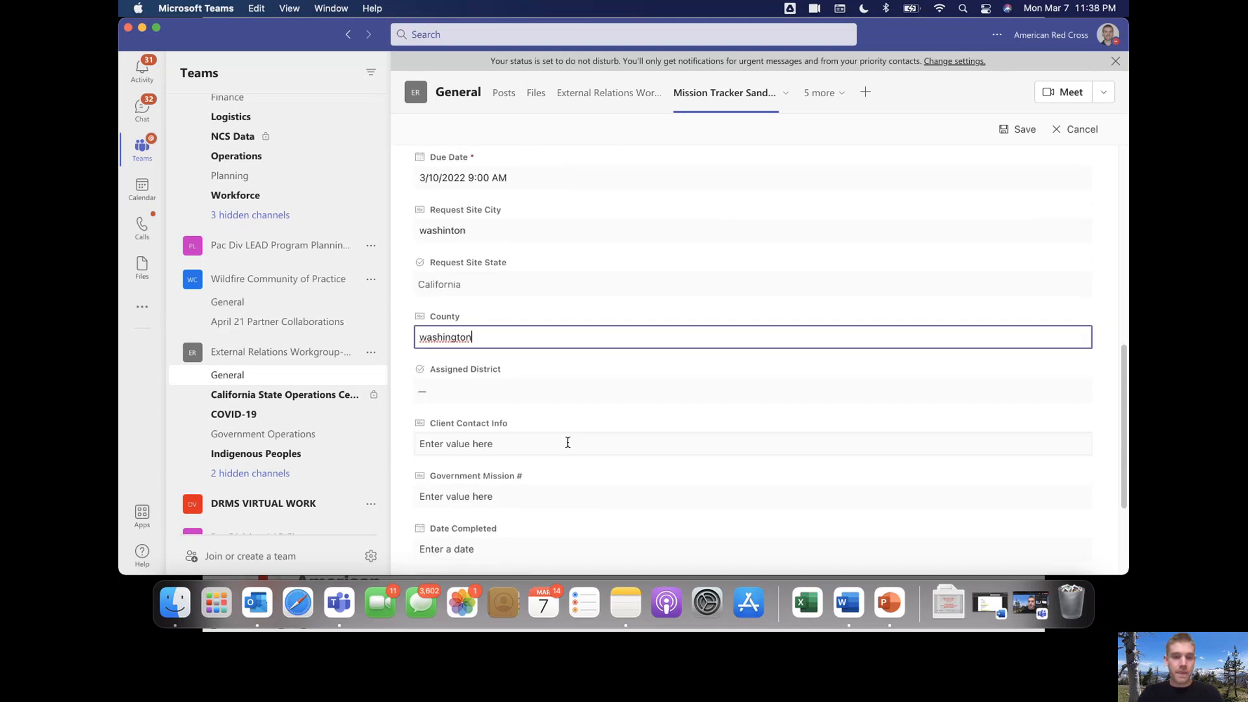
click(547, 386)
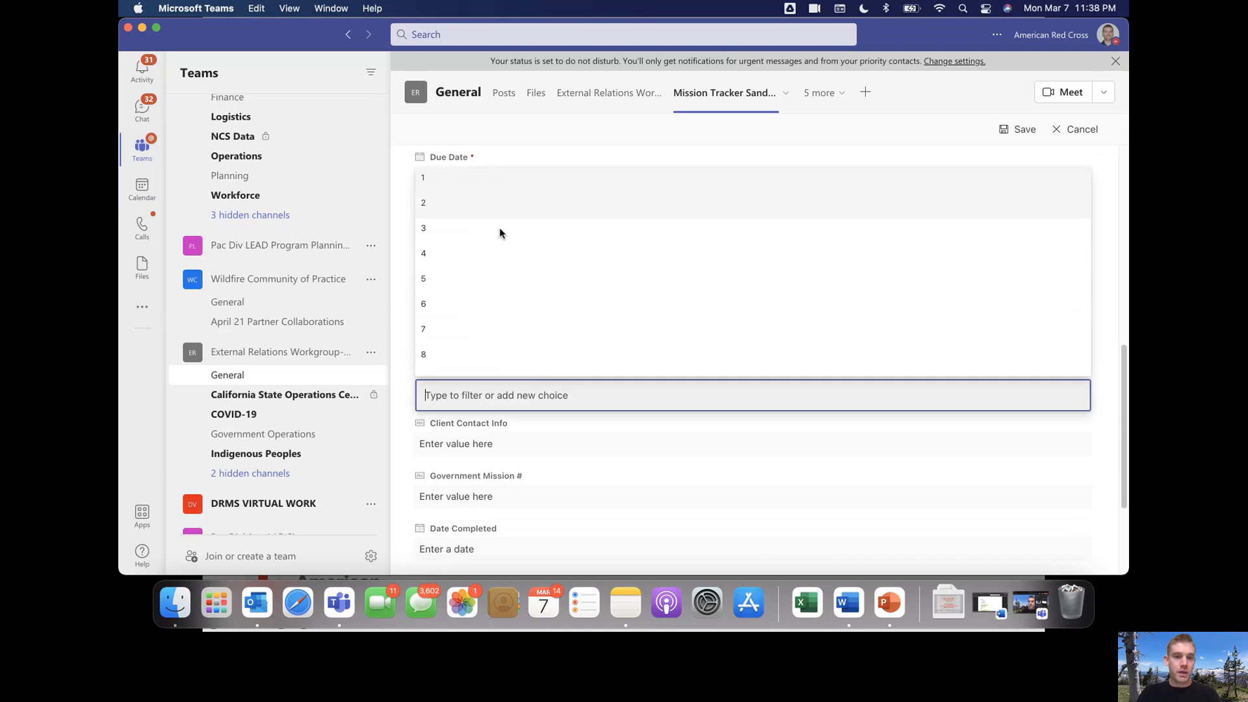
click(409, 366)
scroll(430, 379, down, 3)
click(546, 364)
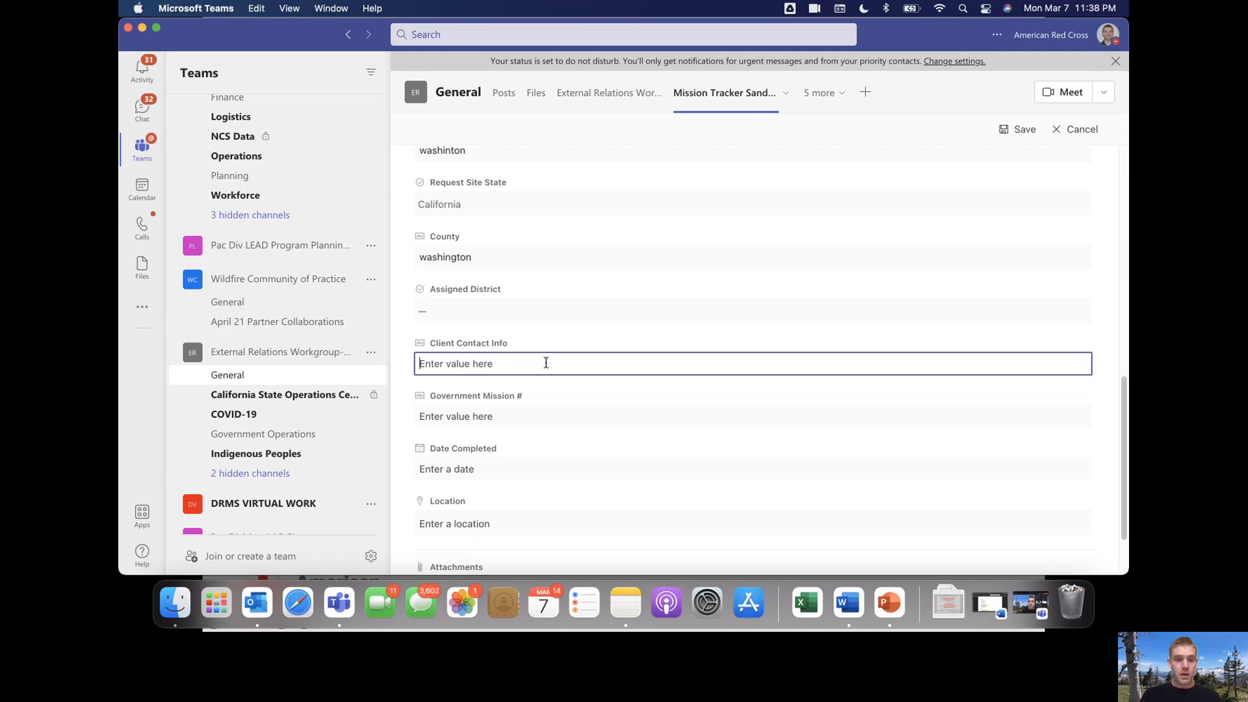
scroll(546, 363, down, 2)
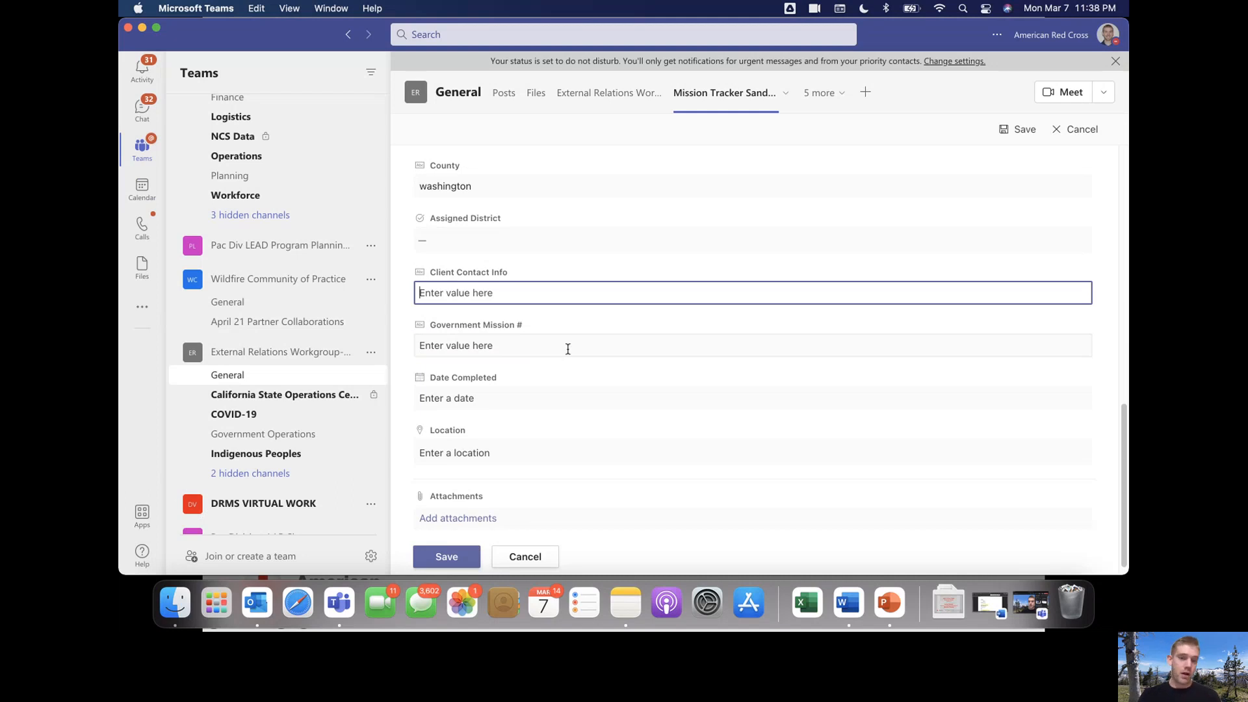
click(568, 349)
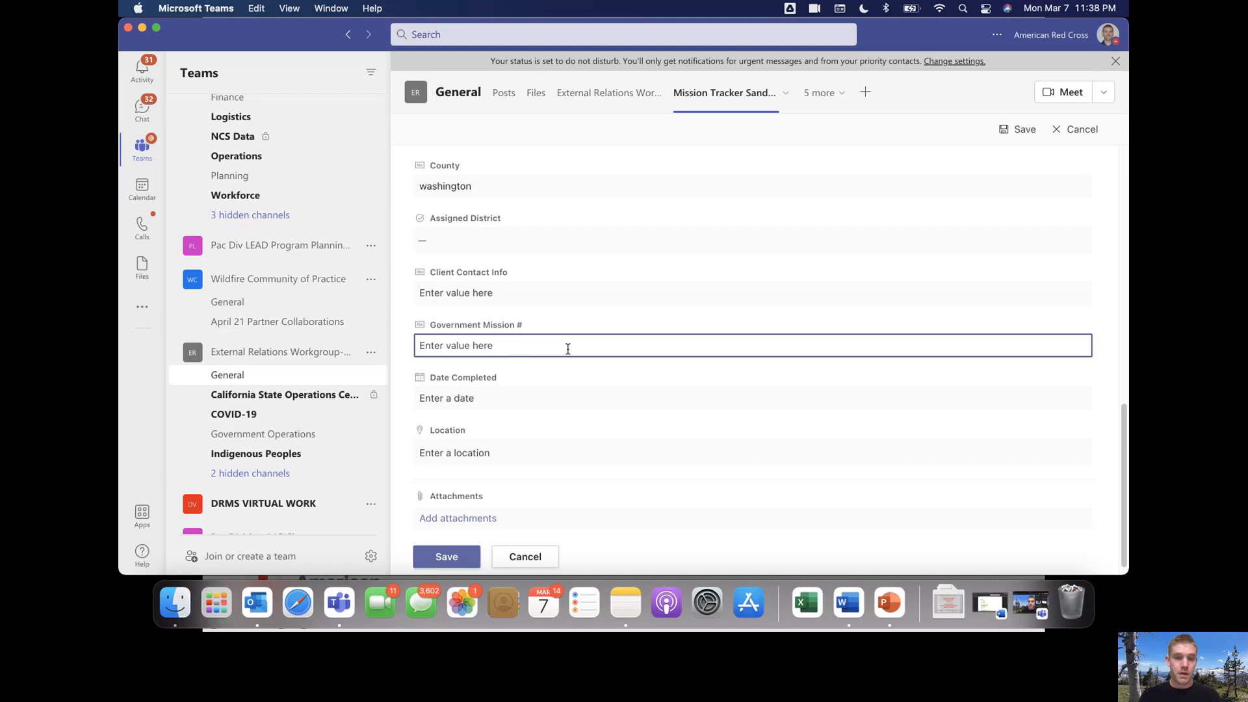
click(536, 400)
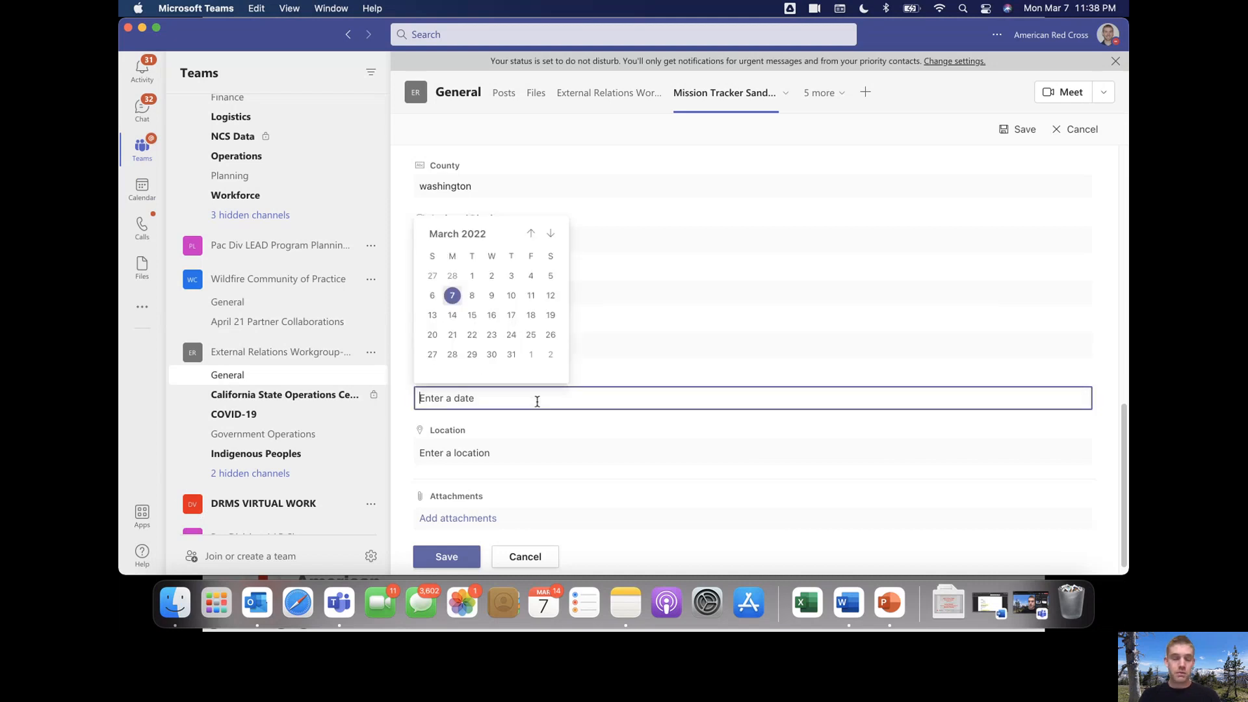
click(404, 398)
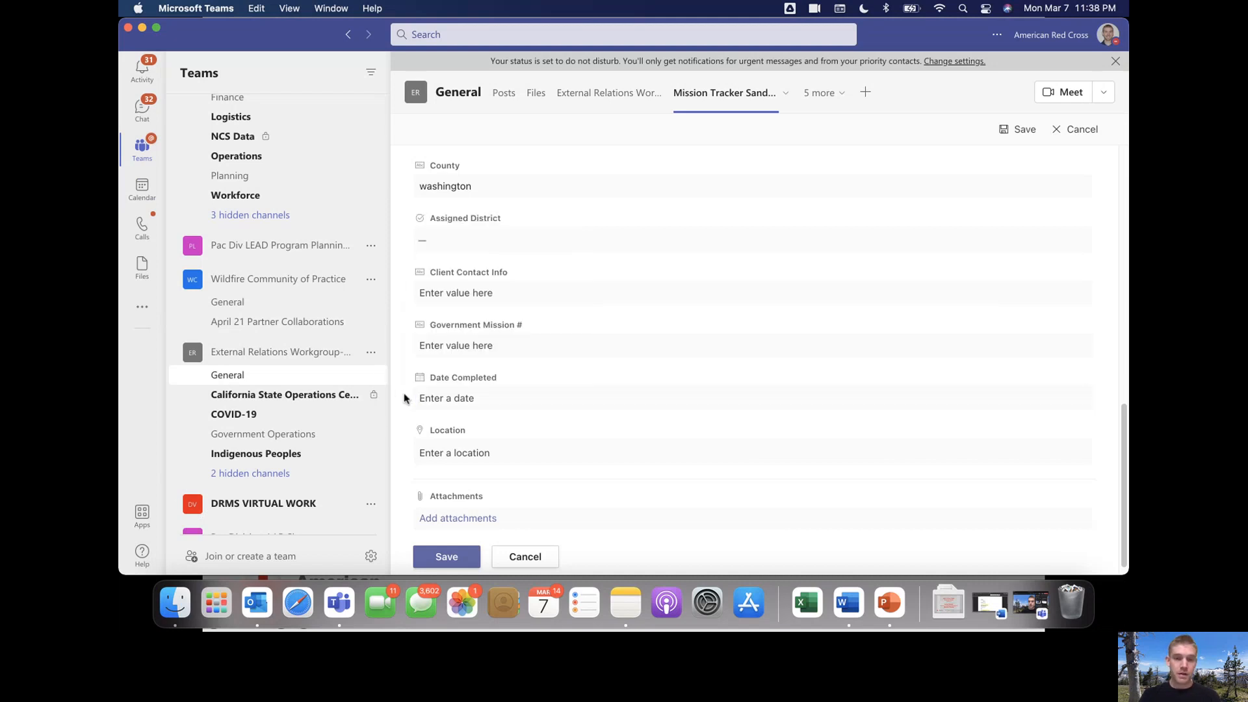
scroll(404, 398, down, 1)
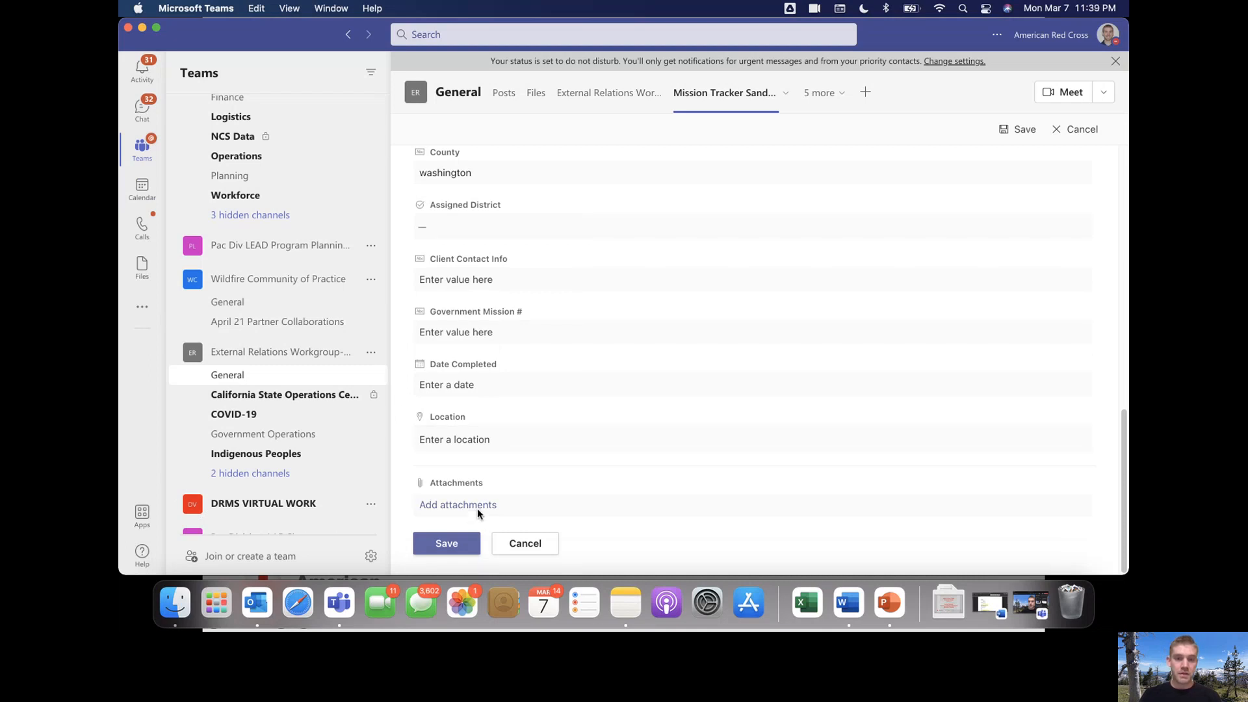
click(448, 543)
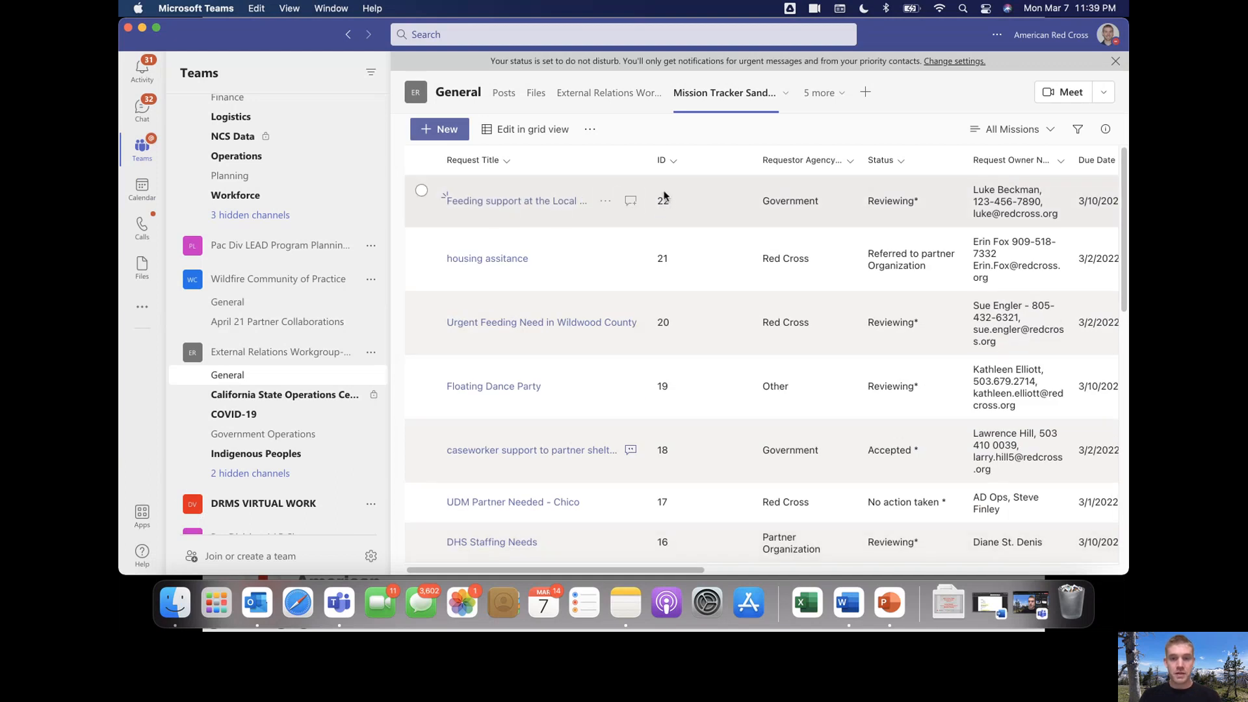
scroll(739, 204, right, 10)
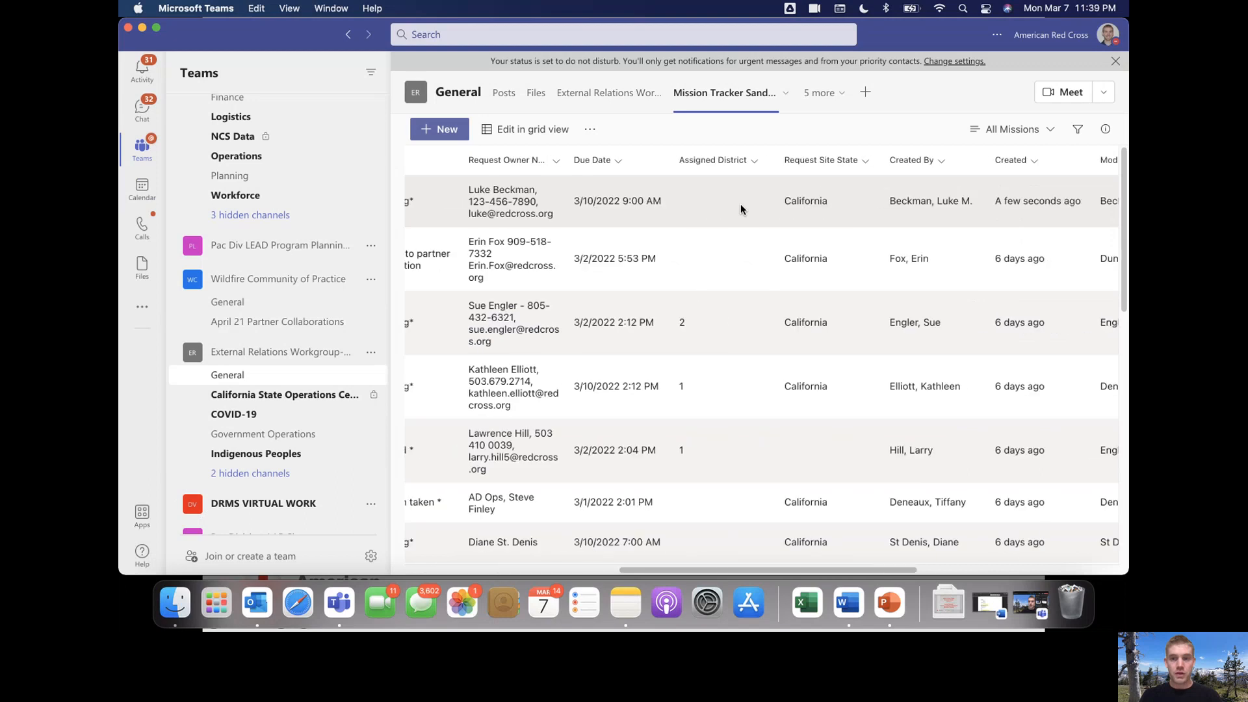
scroll(740, 204, left, 10)
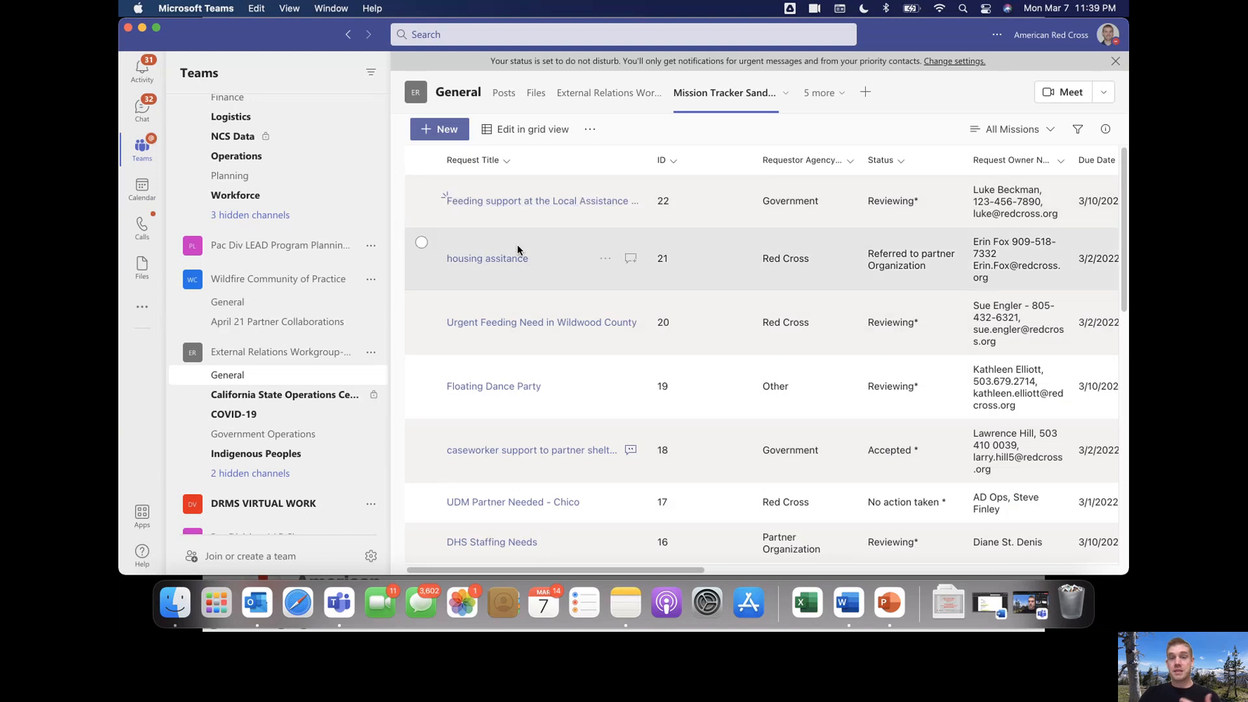
Open item 20, 'Urgent Feeding Need in Wildwood County', and scroll through its details
click(483, 325)
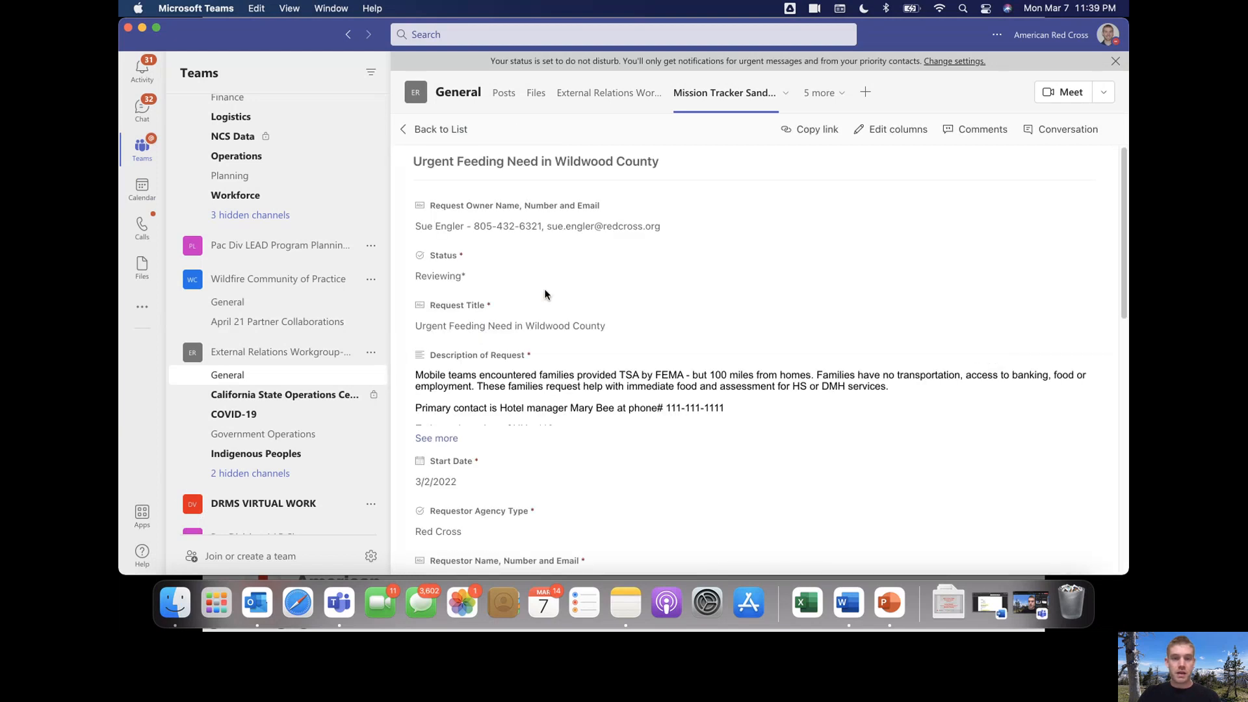
scroll(545, 231, down, 5)
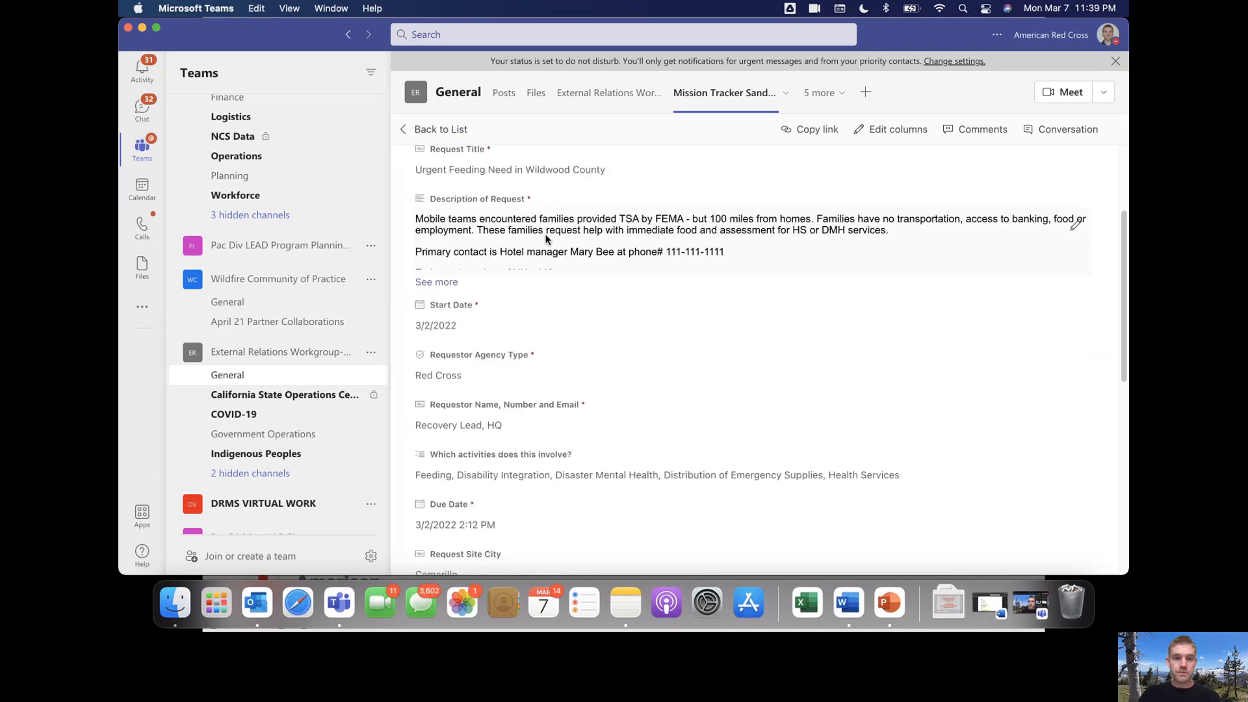
scroll(546, 241, down, 2)
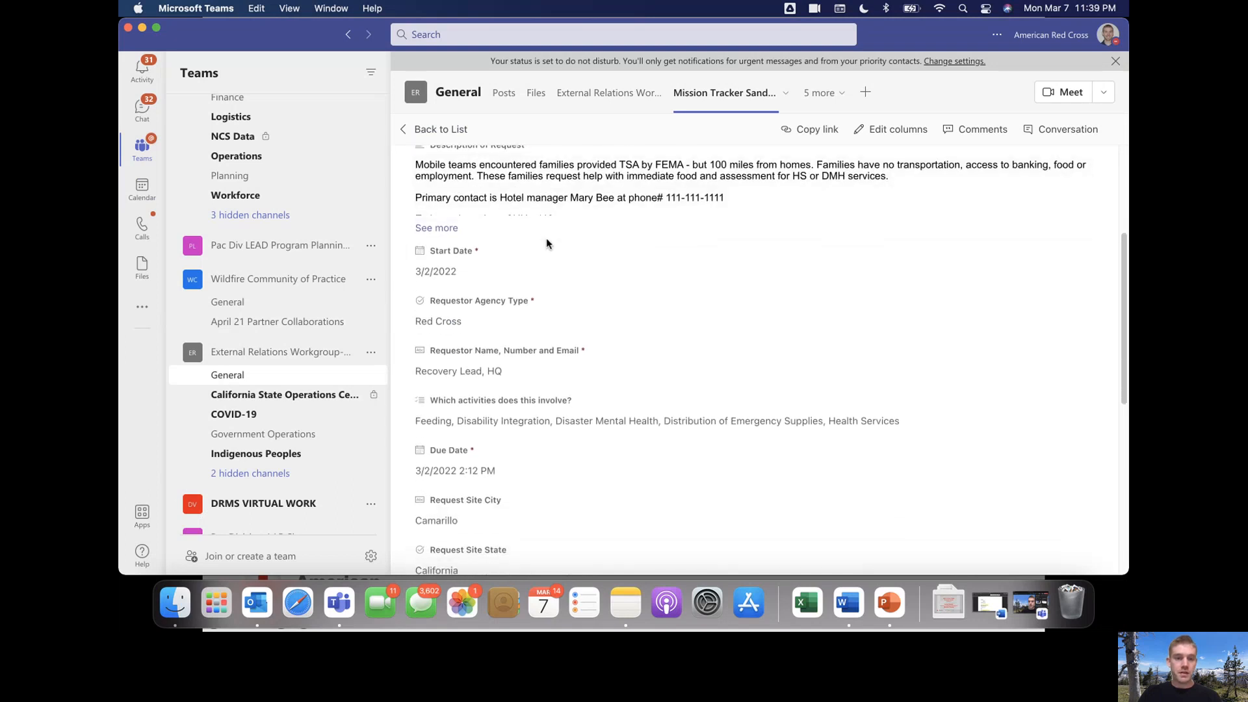
scroll(565, 239, up, 1)
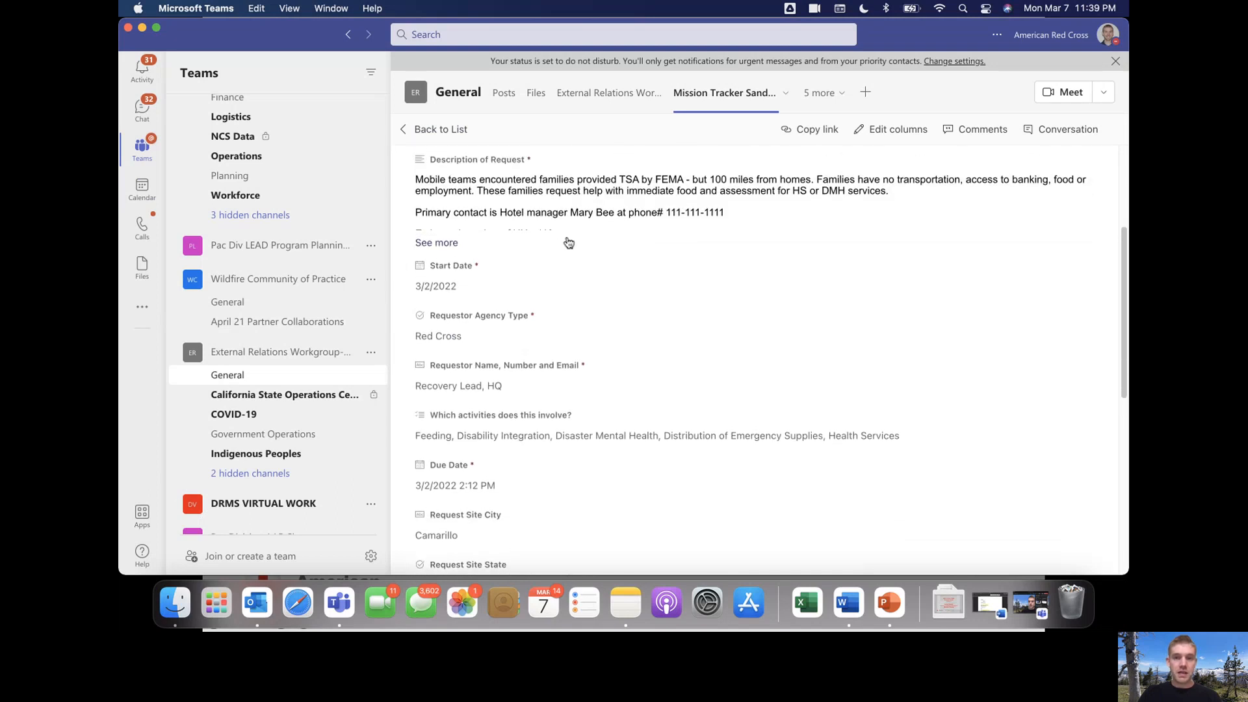
scroll(588, 241, up, 6)
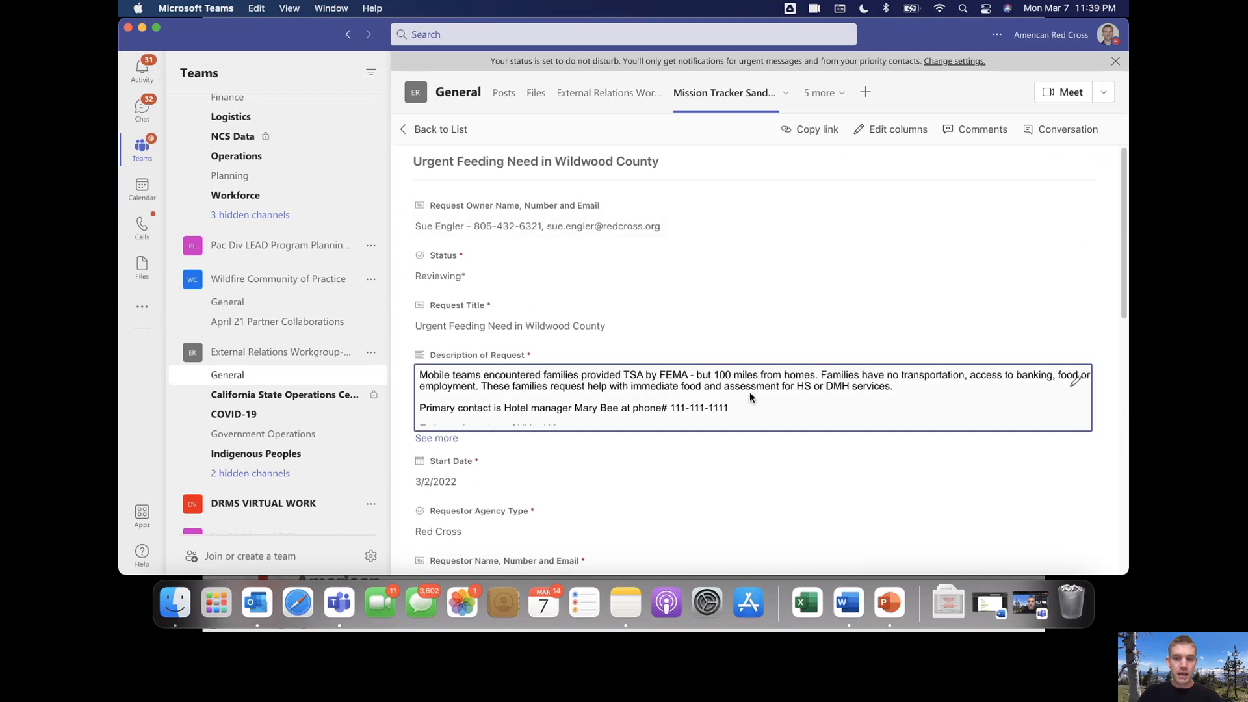
scroll(750, 392, down, 3)
Insert 'to secure transportation 7/3/7 2300' above the Wildwood description and save it
click(1075, 271)
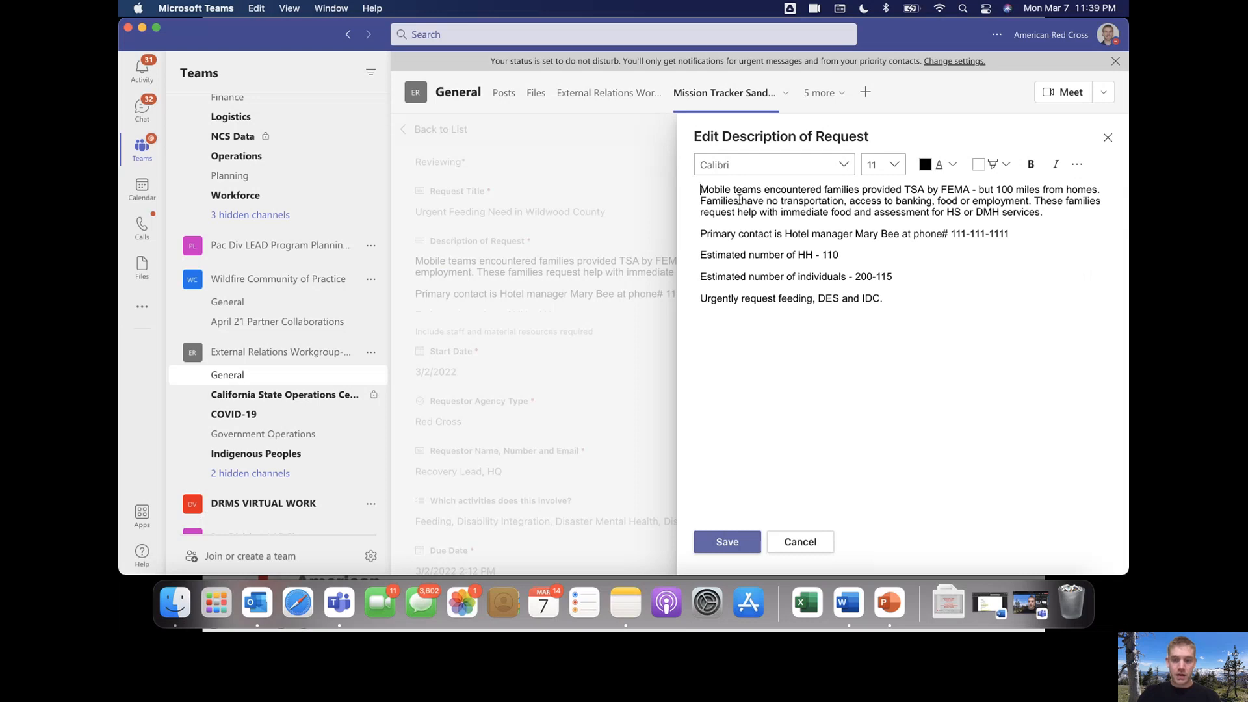
key(Return)
key(Return)
key(Return)
key(Up)
key(Up)
key(Up)
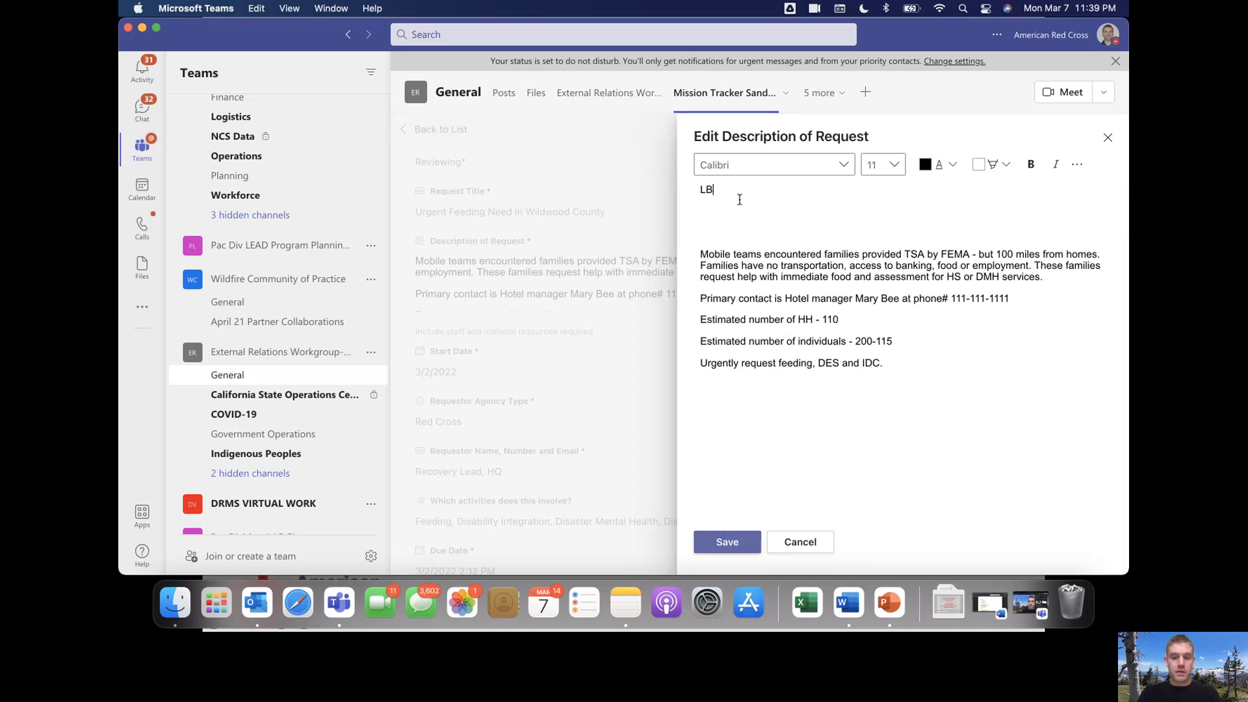
key(Escape)
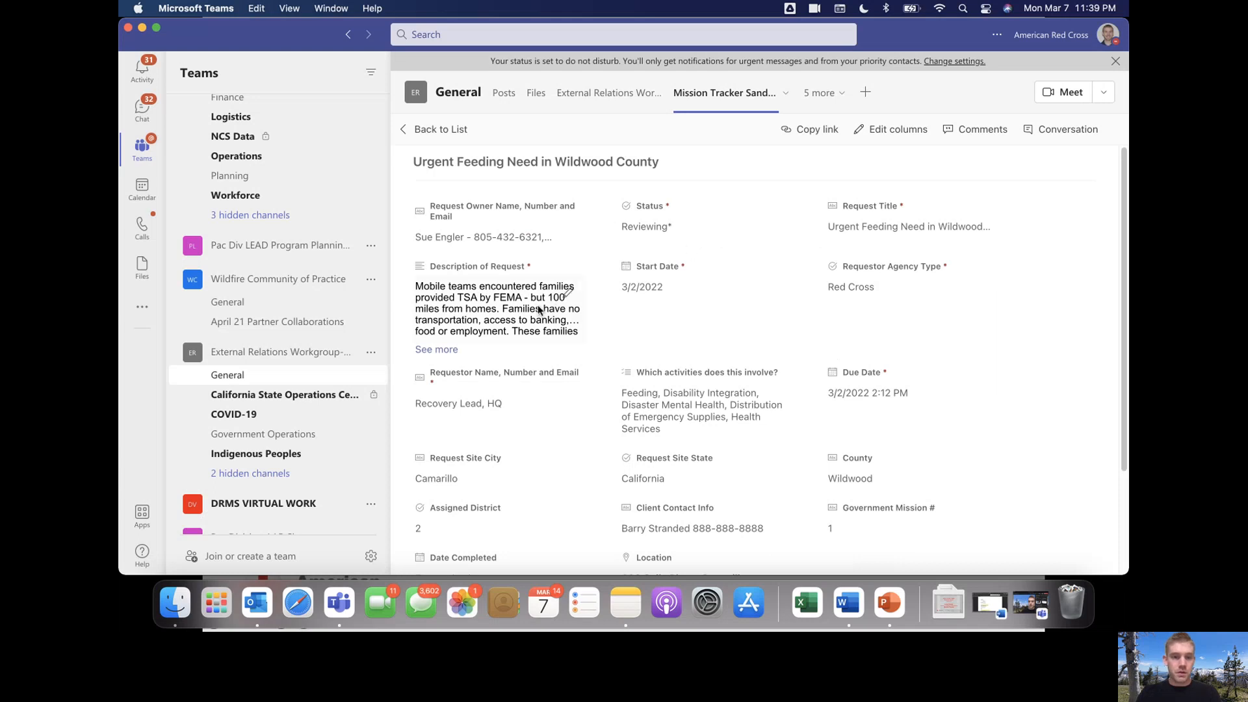
click(569, 300)
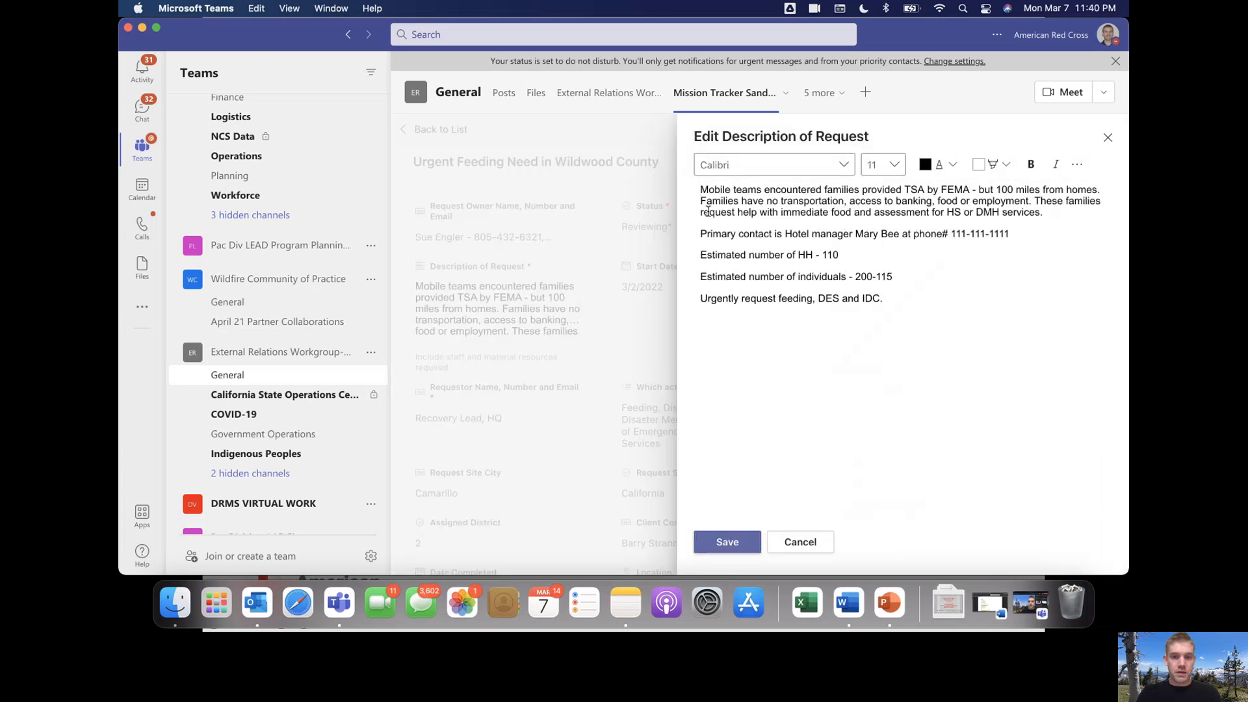
key(Return)
key(Return)
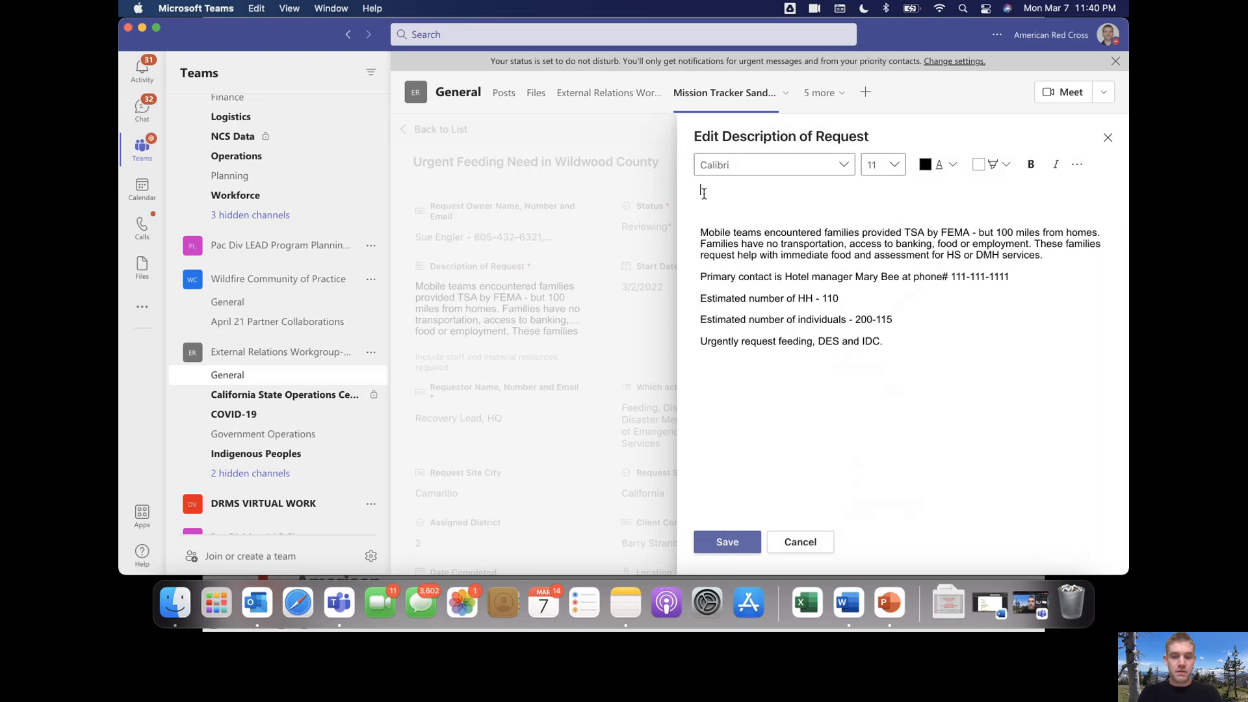
text(LB- took action and)
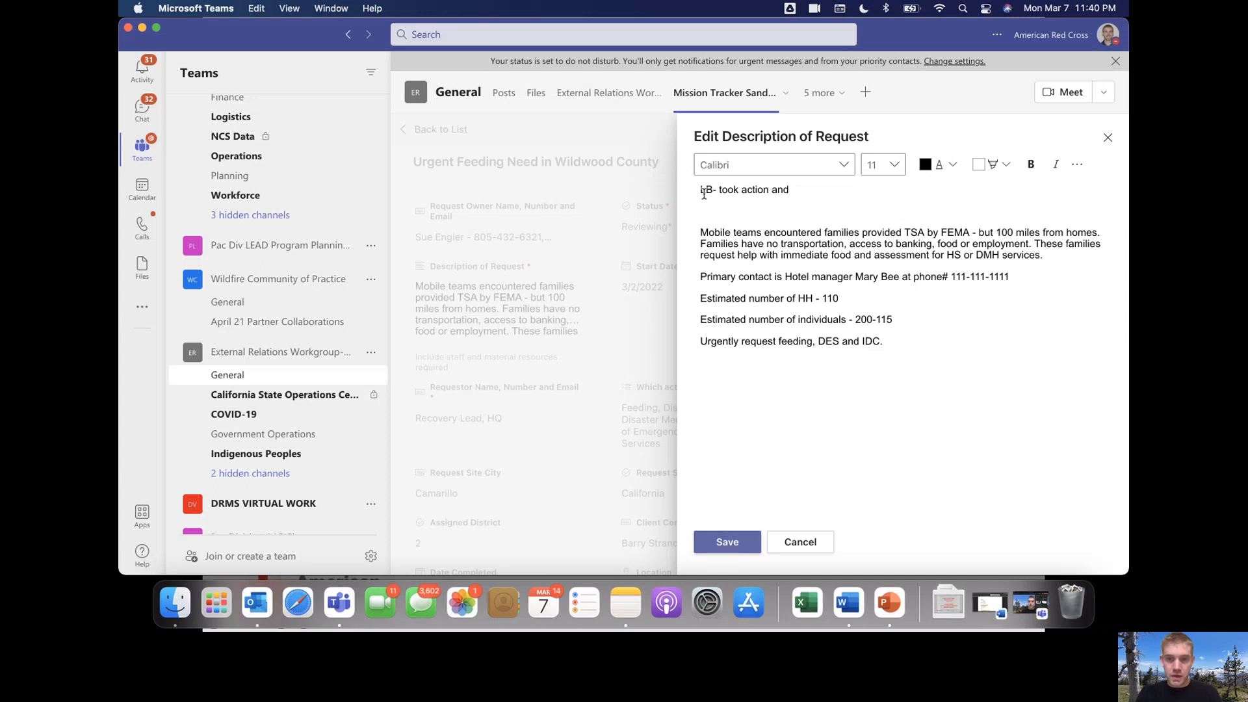
key(alt+shift+Left)
text(to secure tra)
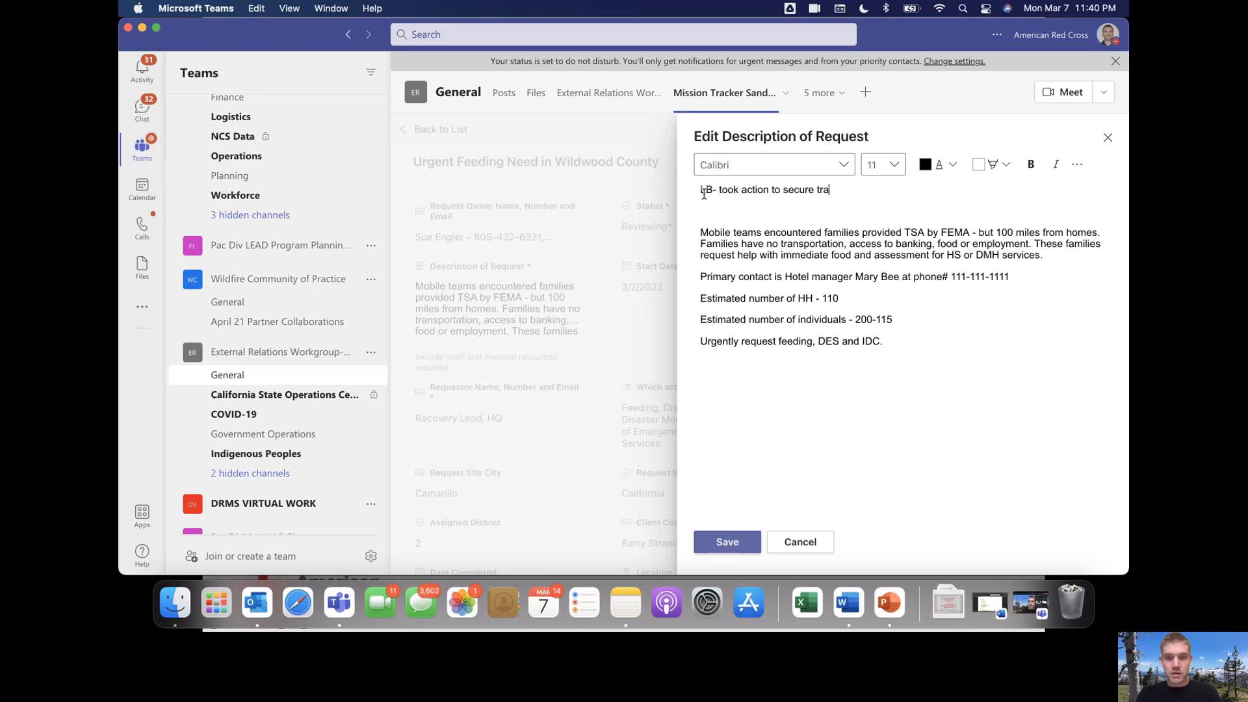
text(nsportation )
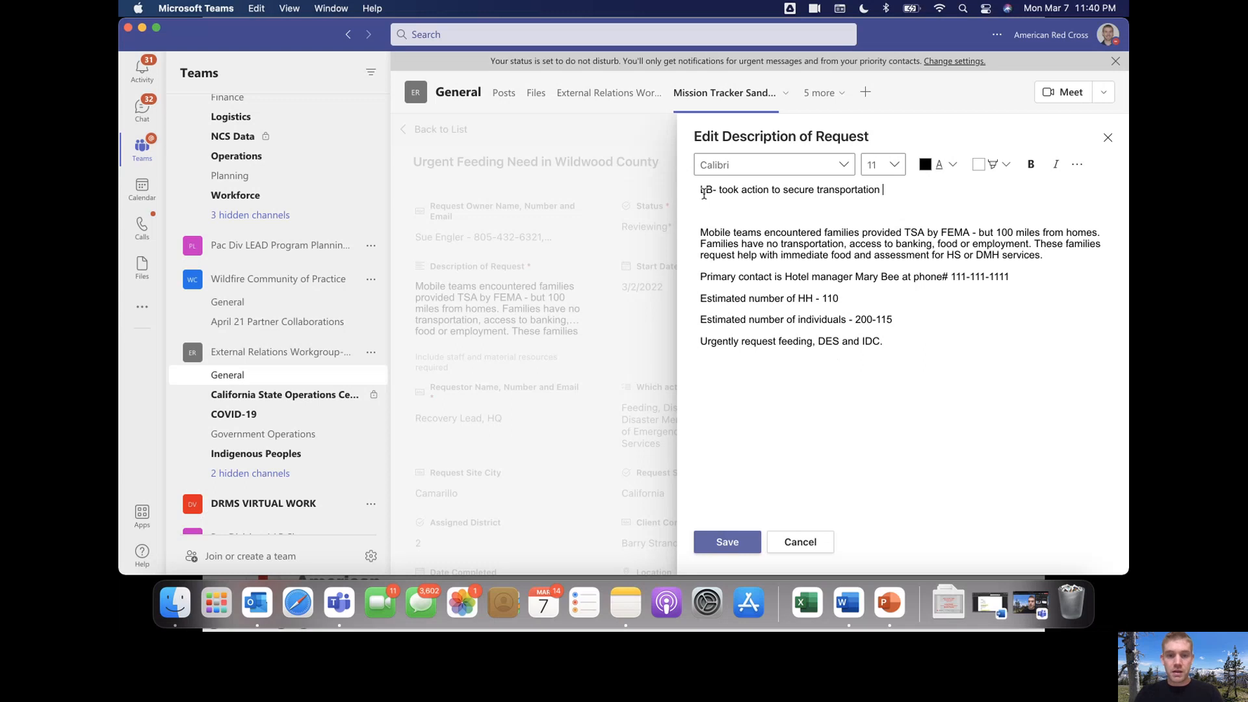
text(7/)
text(3/)
text(7 2300hrs)
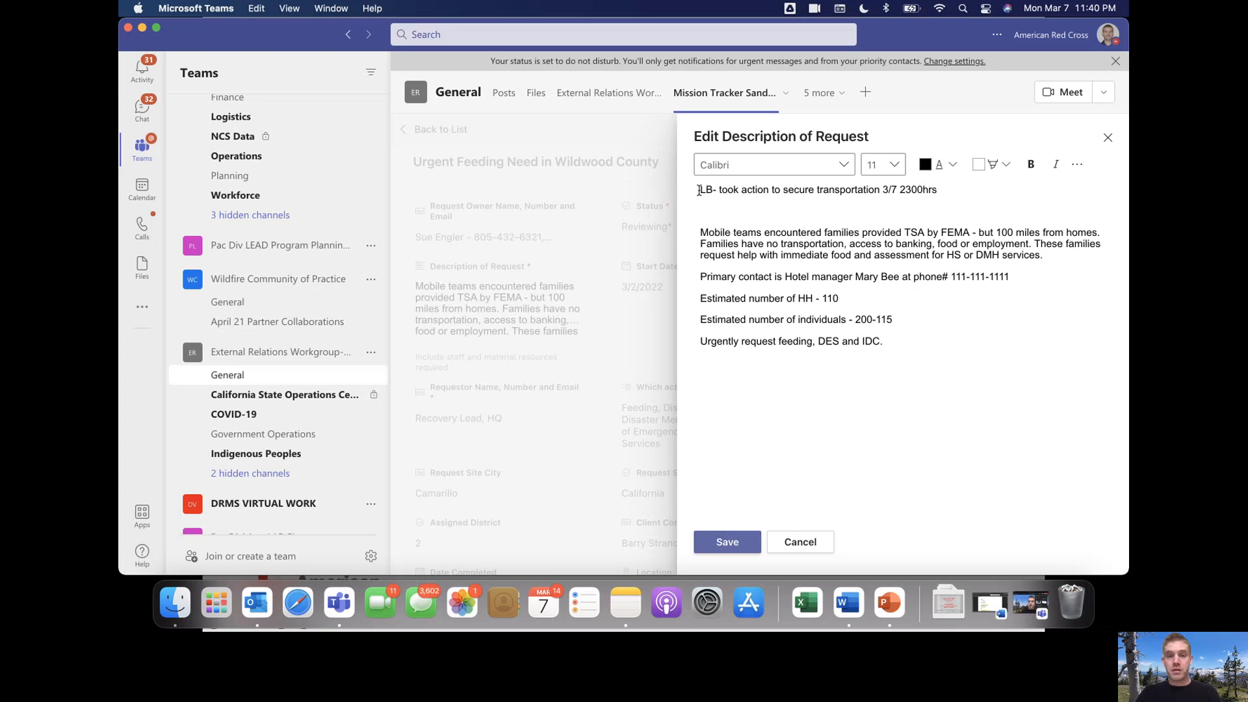
click(728, 542)
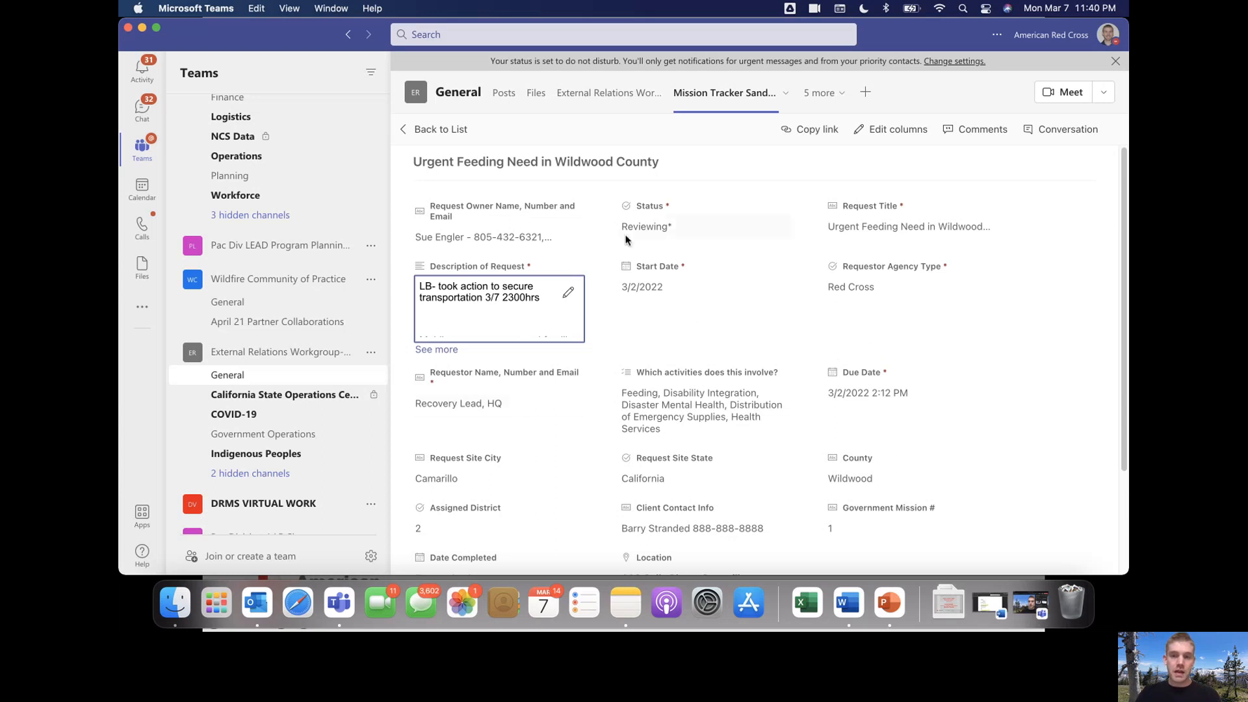
Return to the Mission Tracker Sandbox list and close the details pane
click(895, 129)
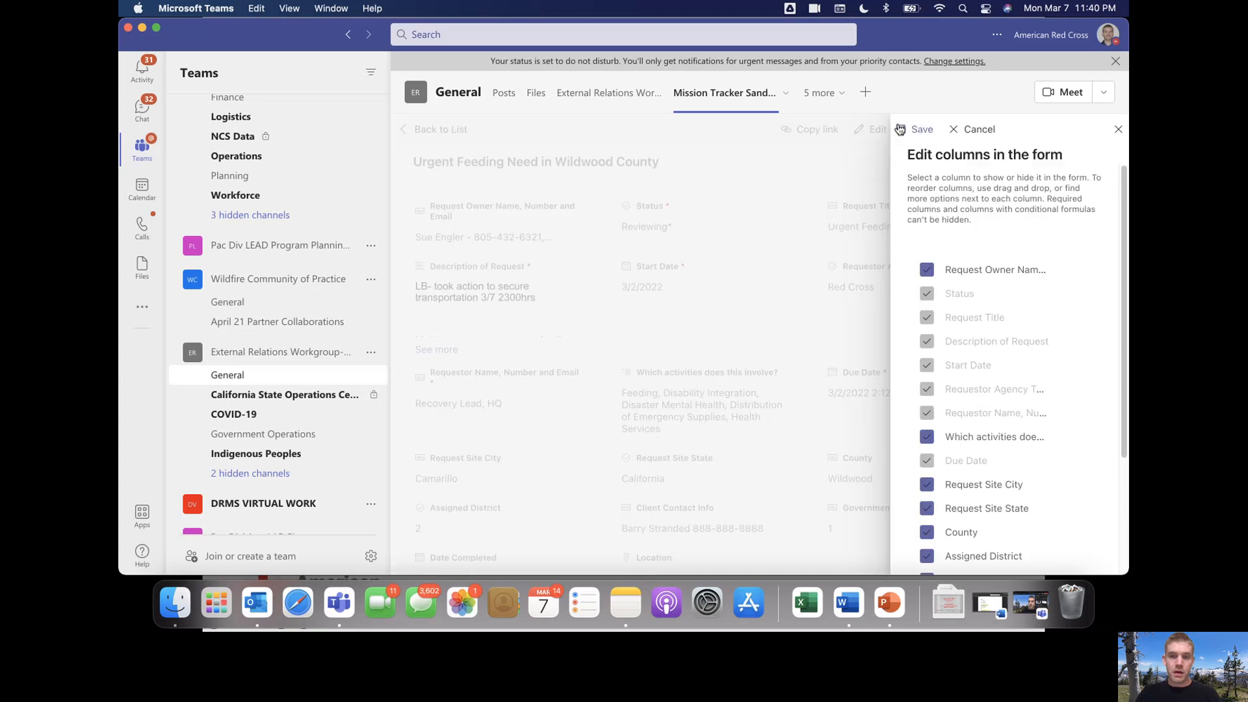
click(1119, 129)
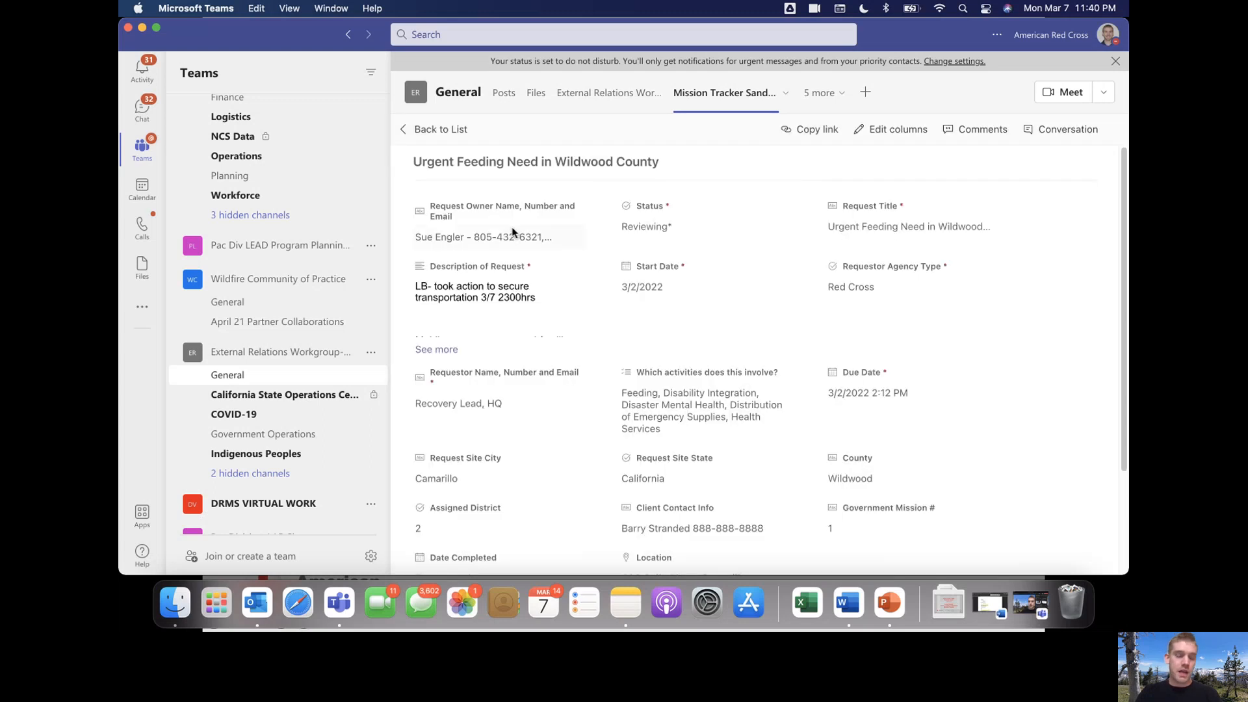
click(442, 129)
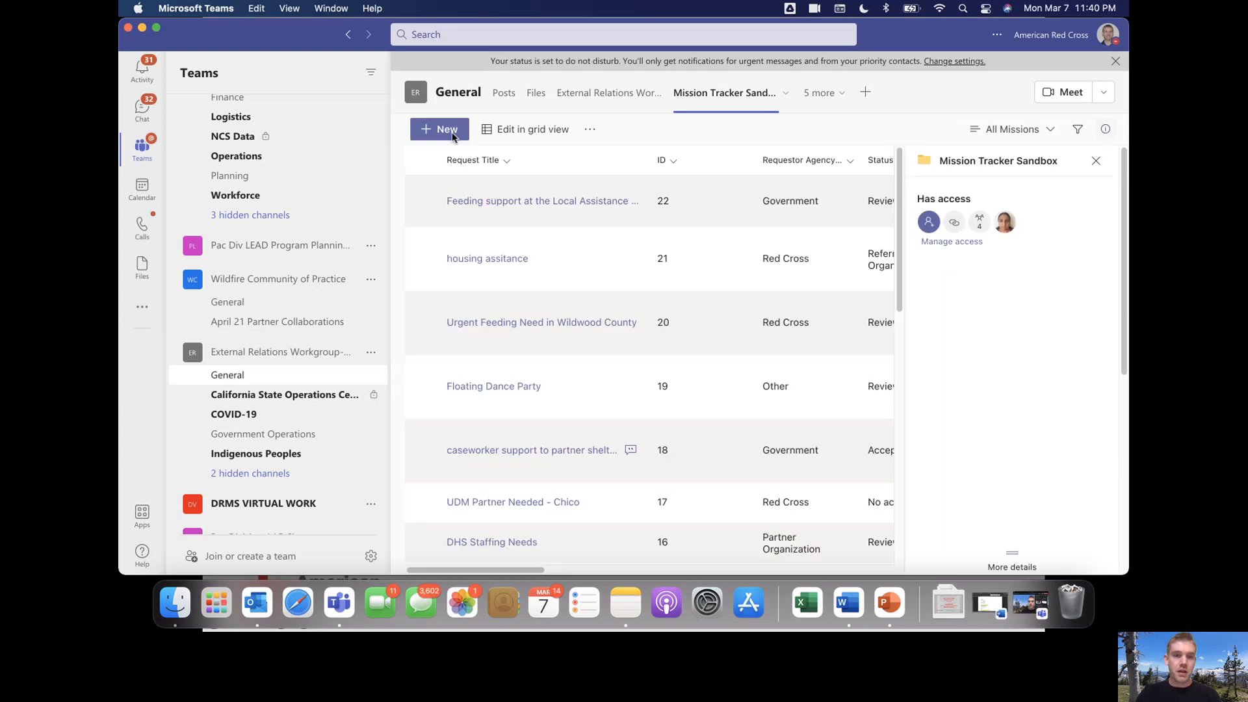
click(1096, 162)
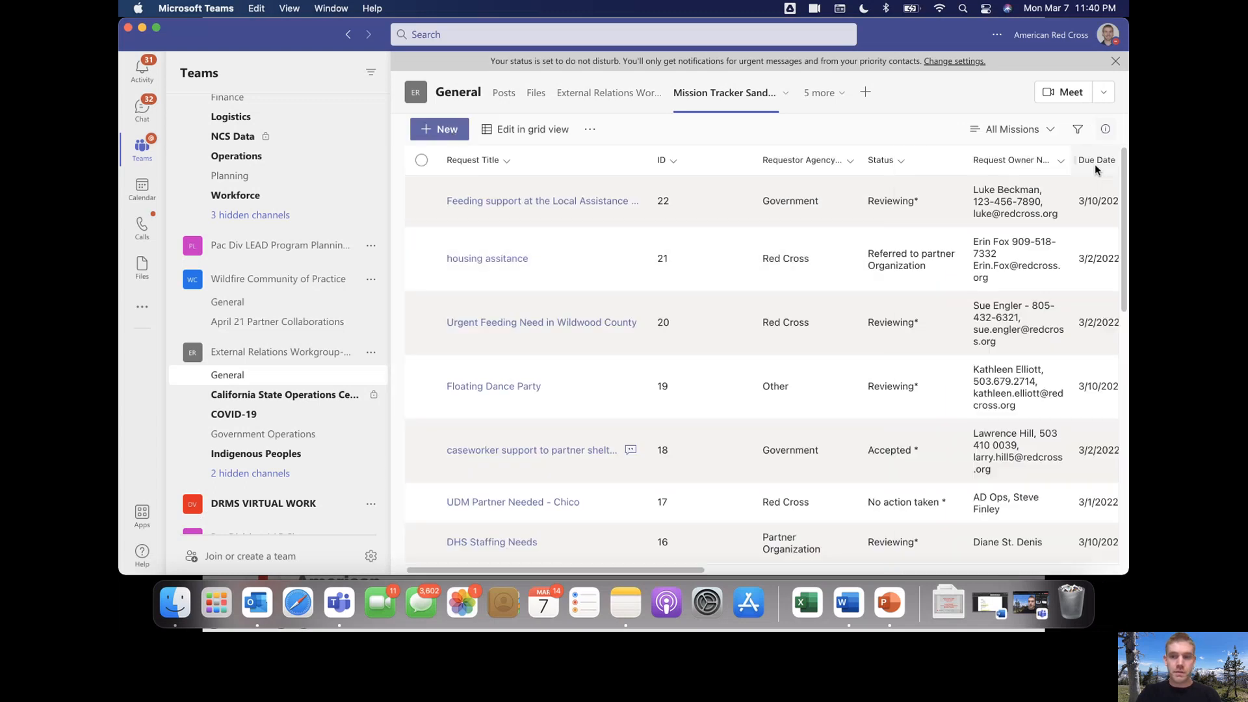
click(421, 242)
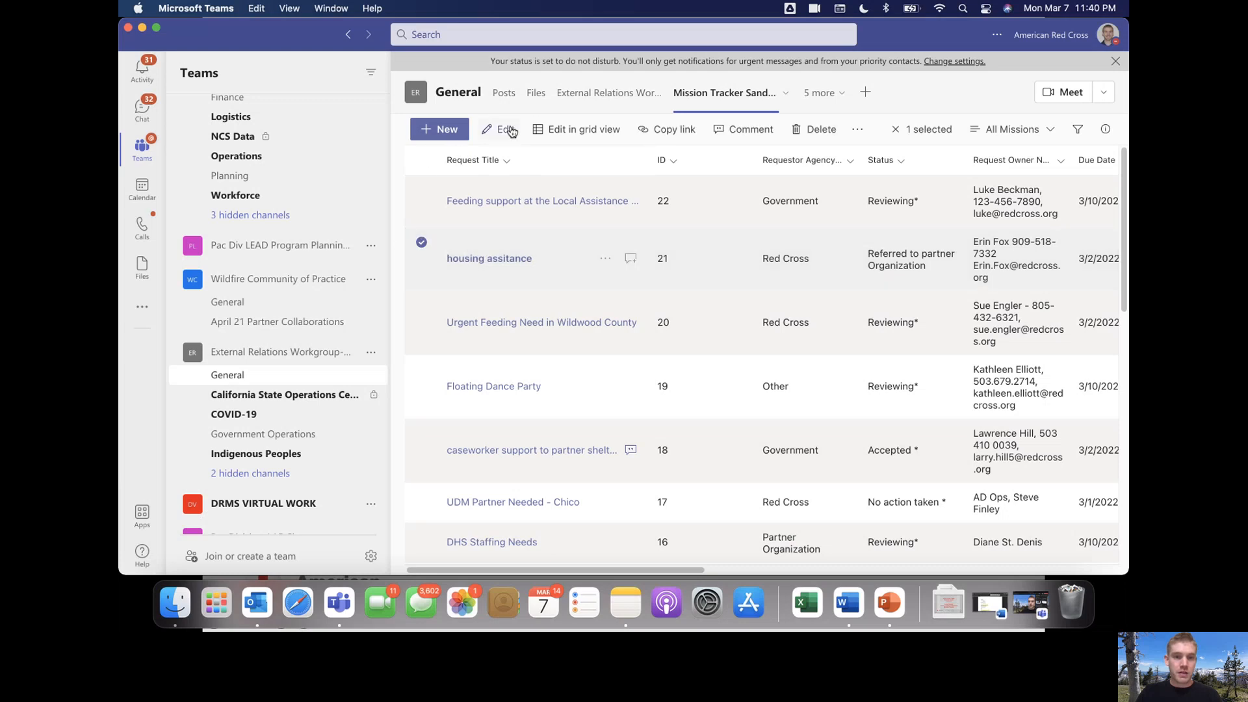
click(505, 129)
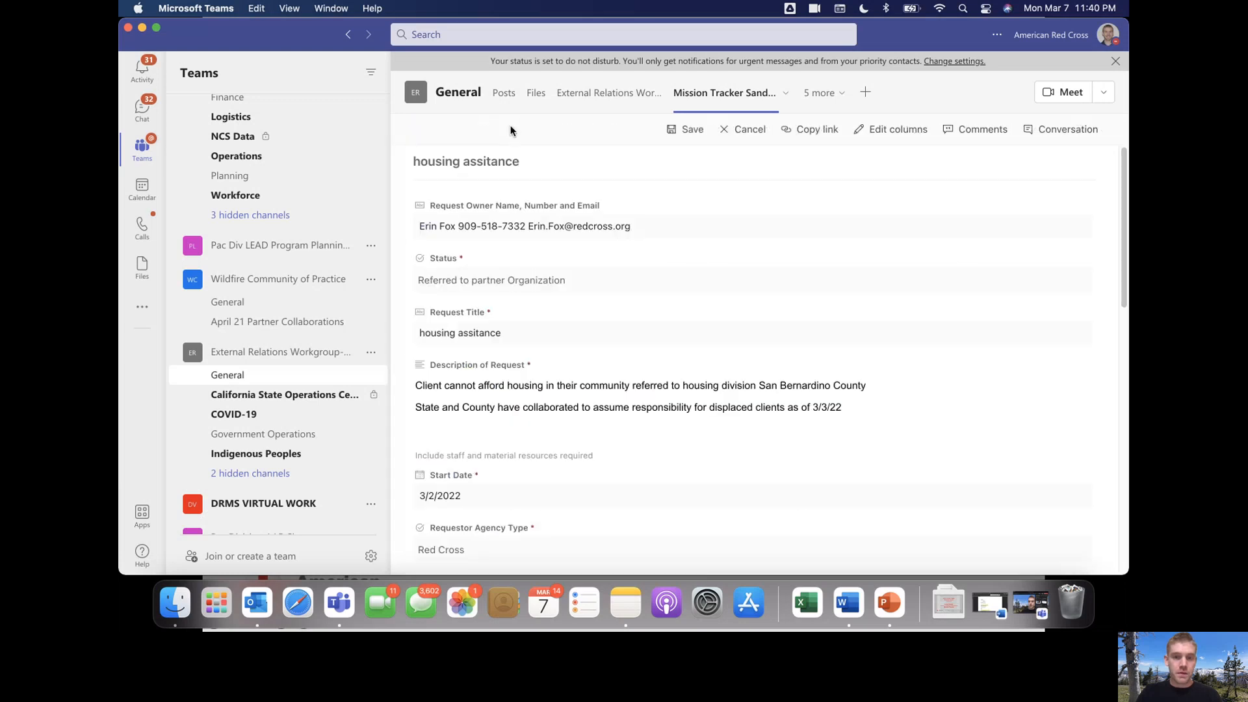
scroll(577, 377, down, 5)
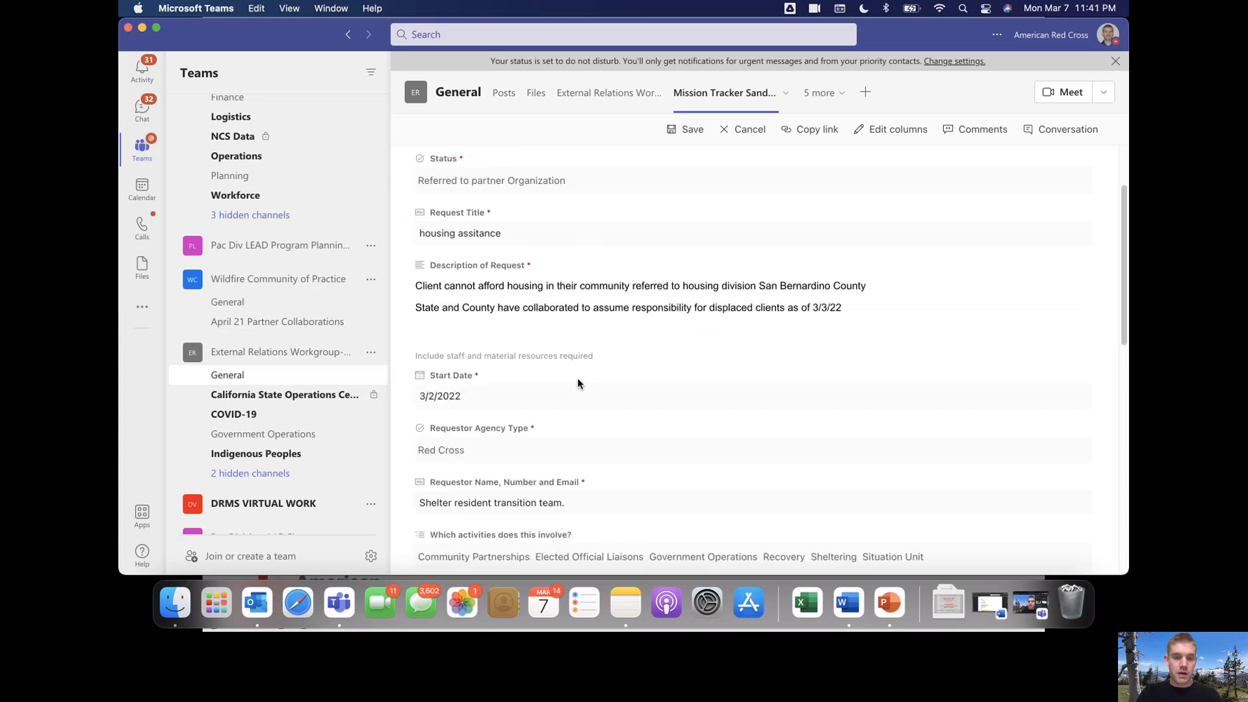
scroll(577, 388, down, 2)
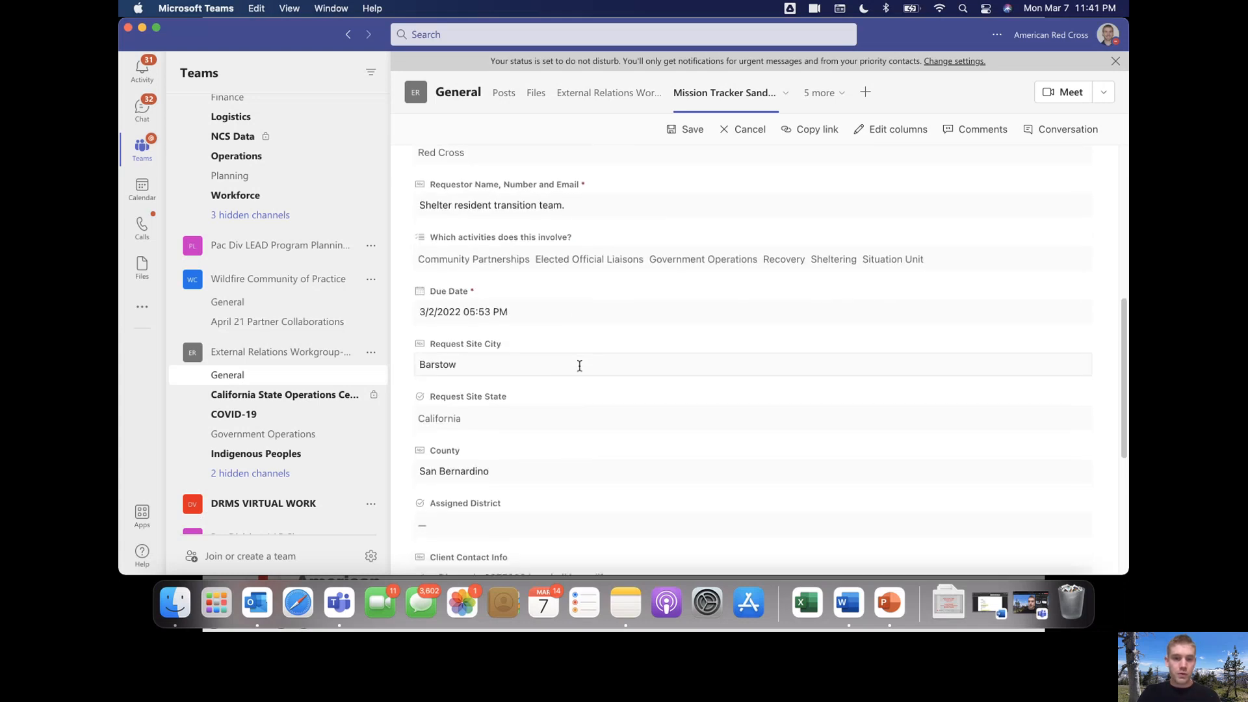
double_click(578, 368)
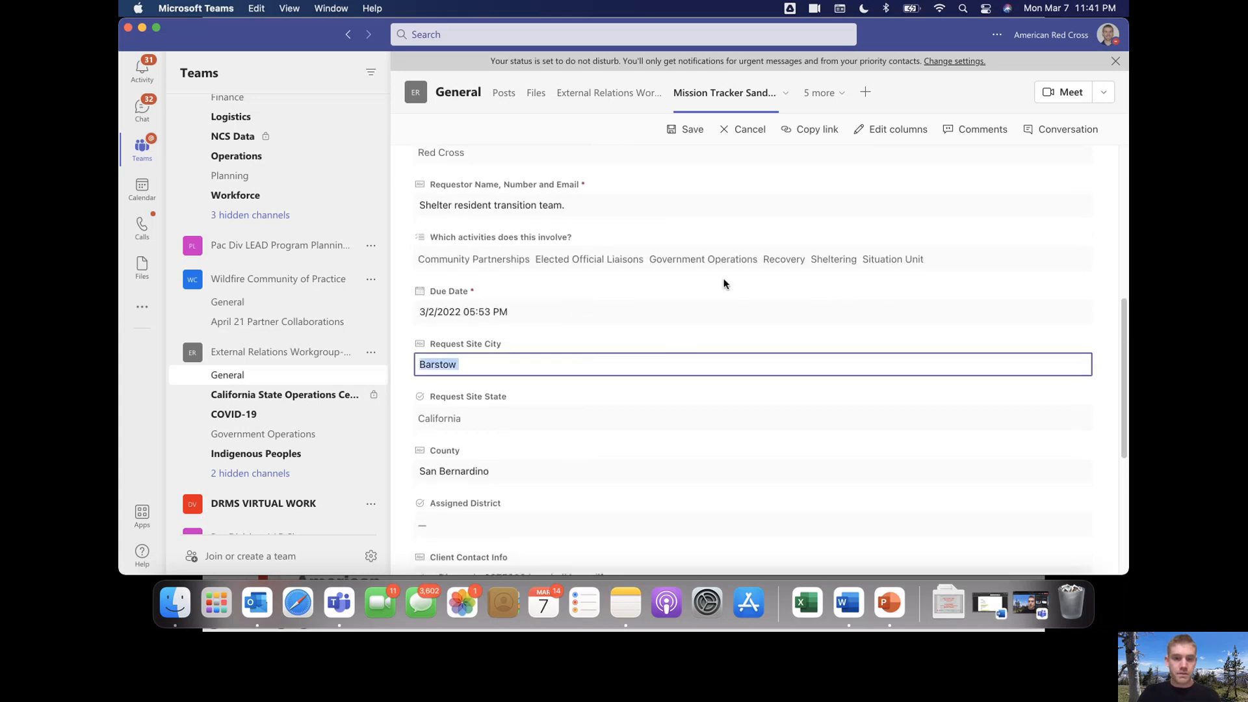
scroll(750, 266, up, 3)
scroll(864, 237, up, 2)
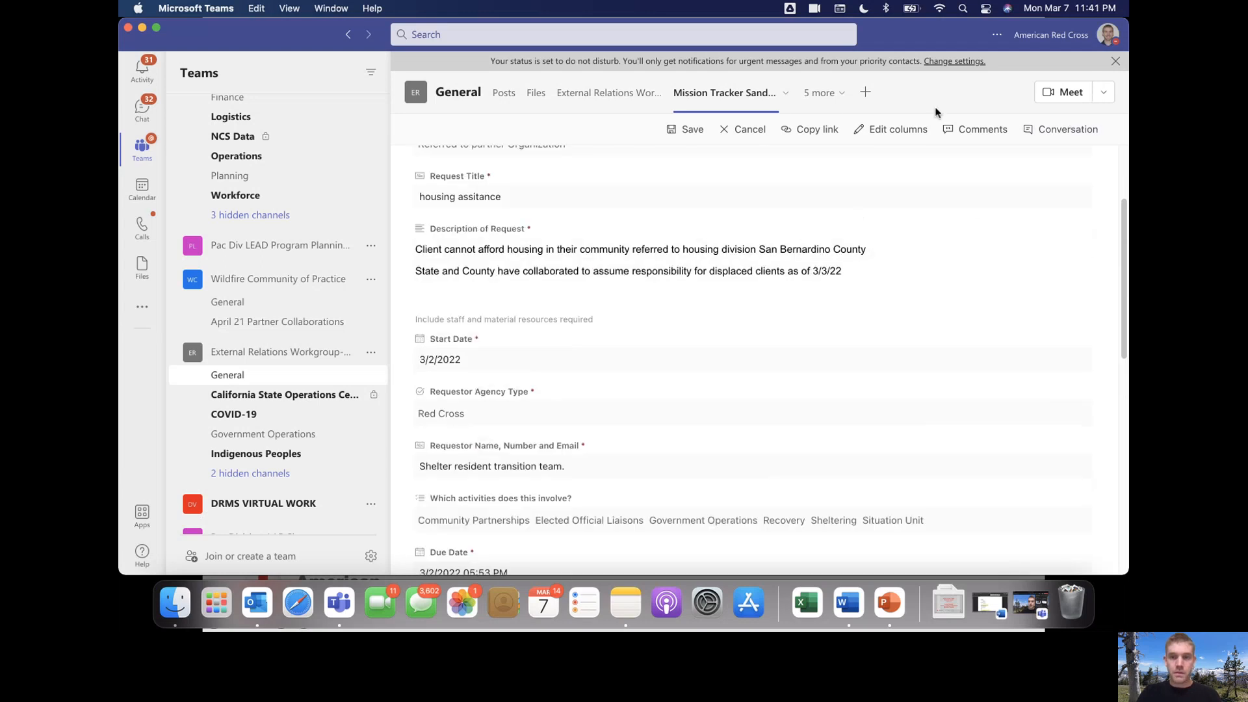
click(744, 133)
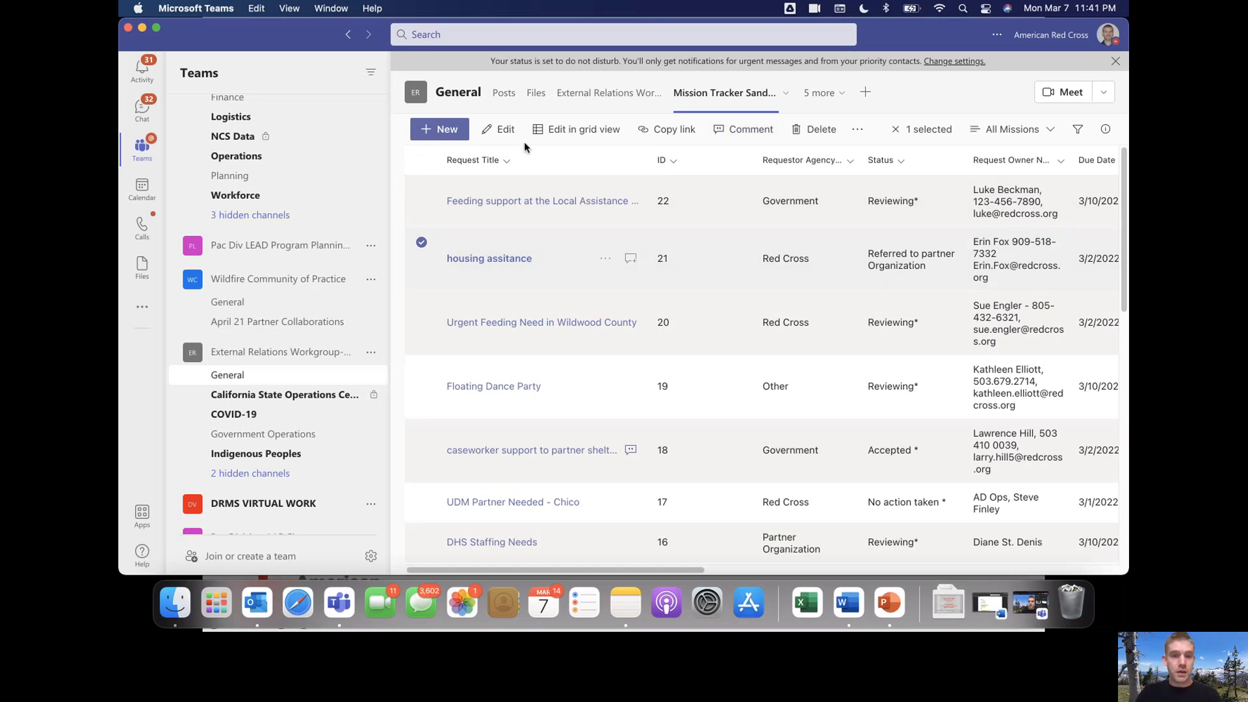
click(676, 130)
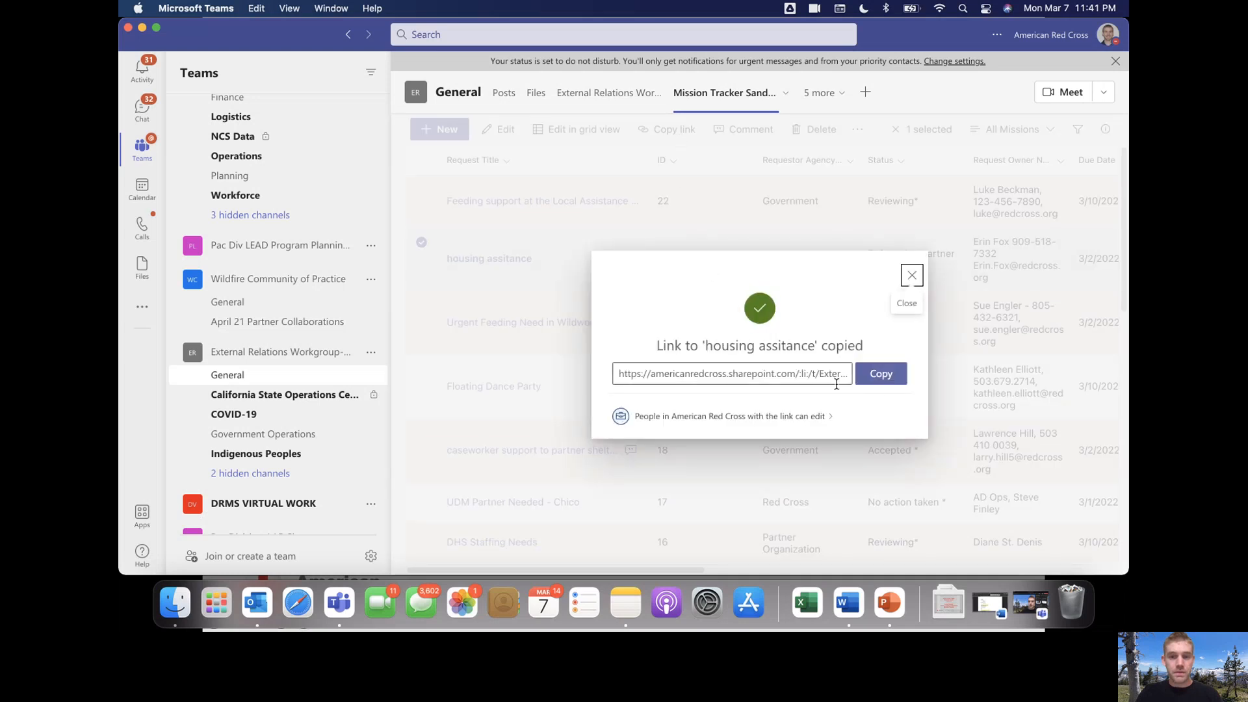
Copy the housing assitance request's link and dismiss the confirmation
click(889, 382)
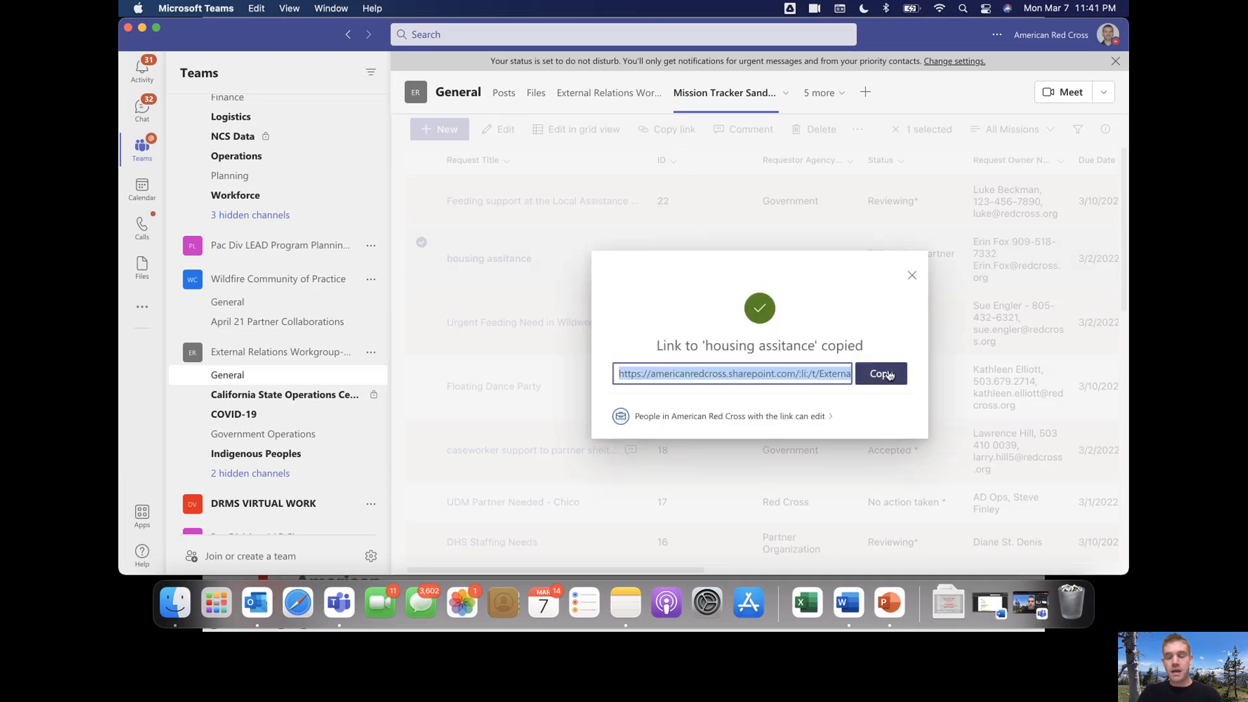
click(911, 278)
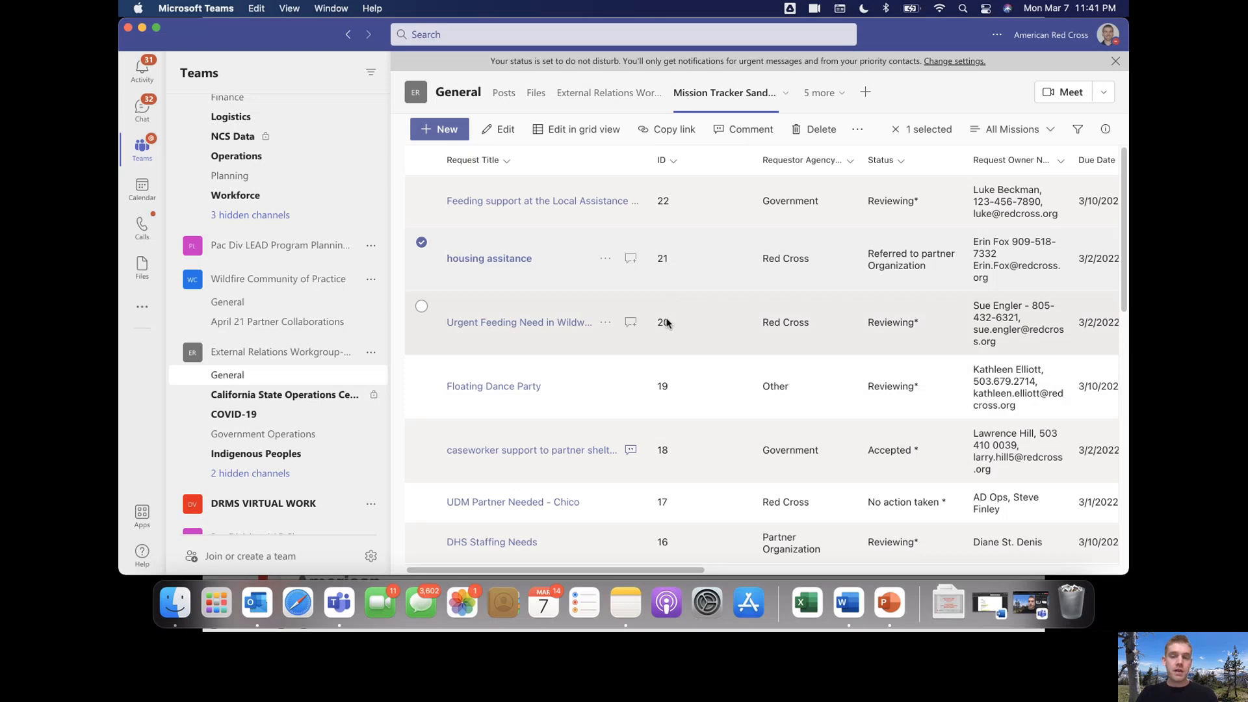
Widen the Requestor Agency Type column and filter it to Government
click(422, 242)
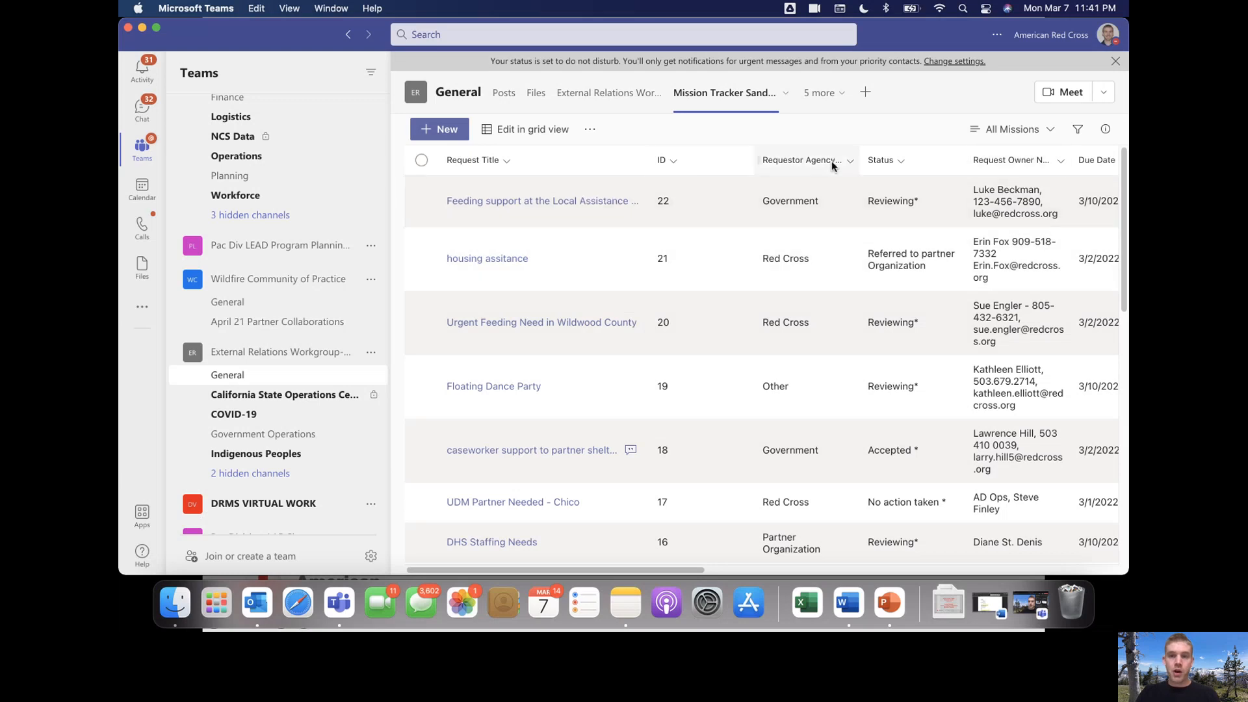
click(852, 163)
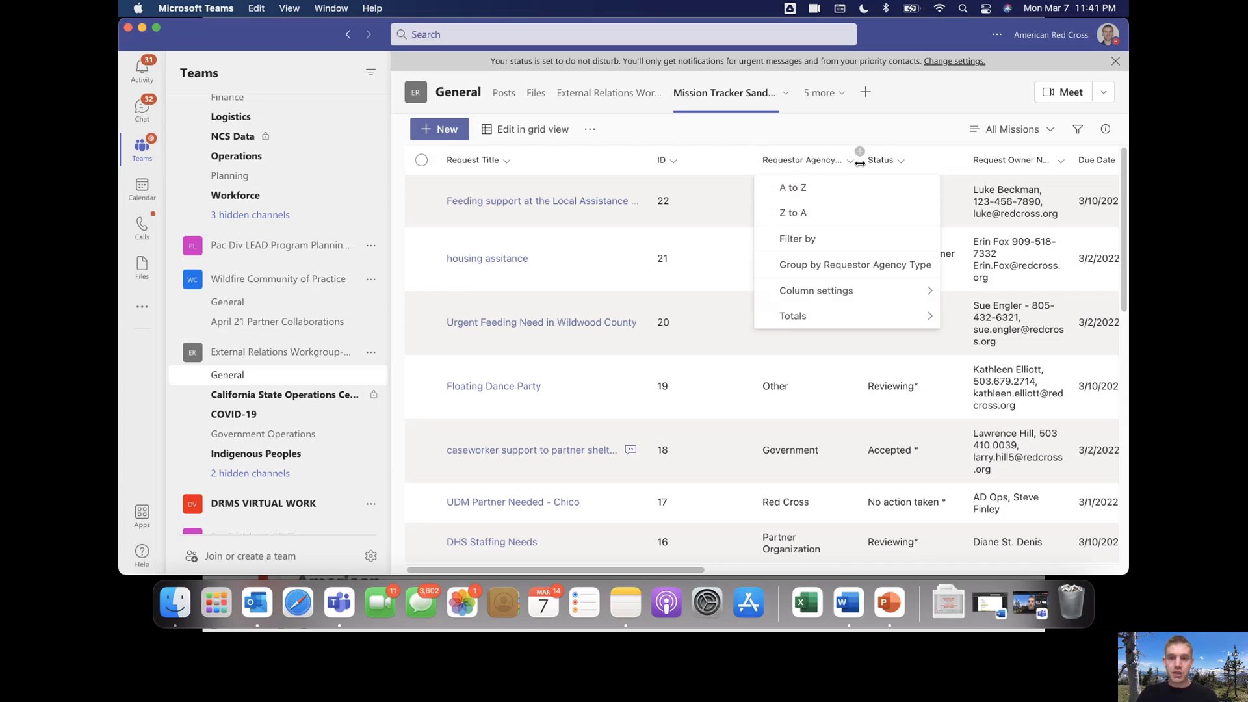
drag(859, 162, 975, 174)
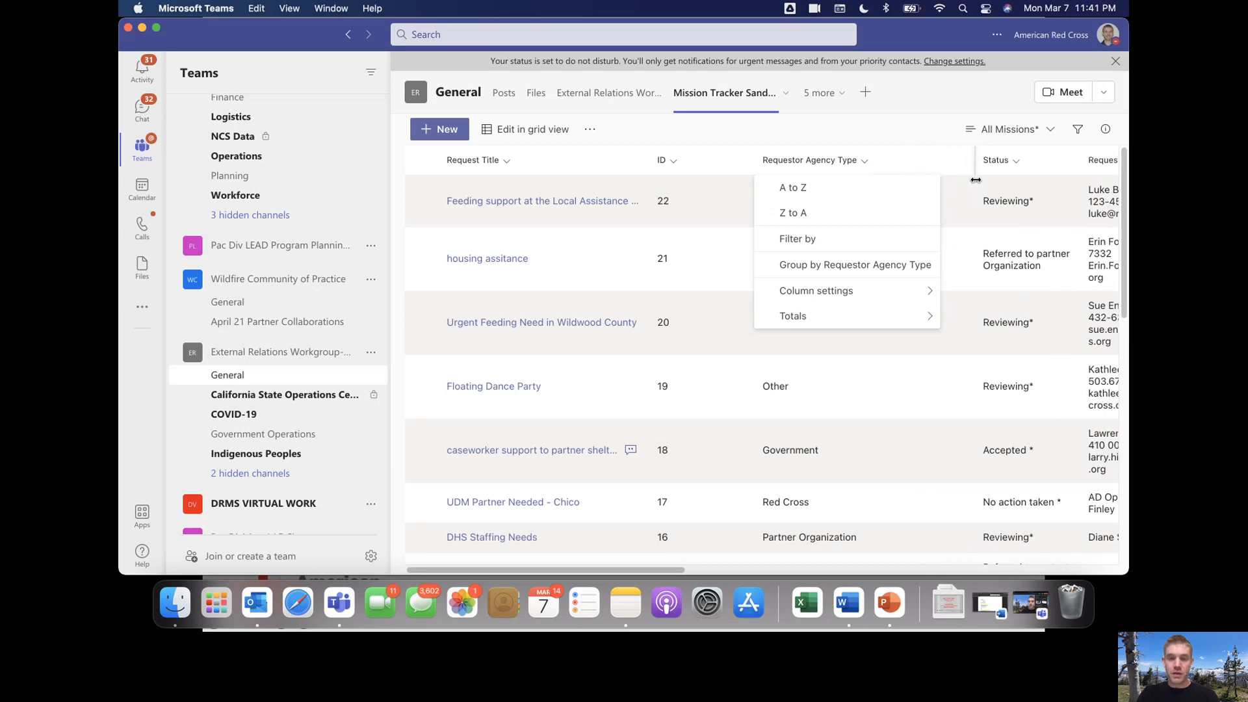
click(829, 239)
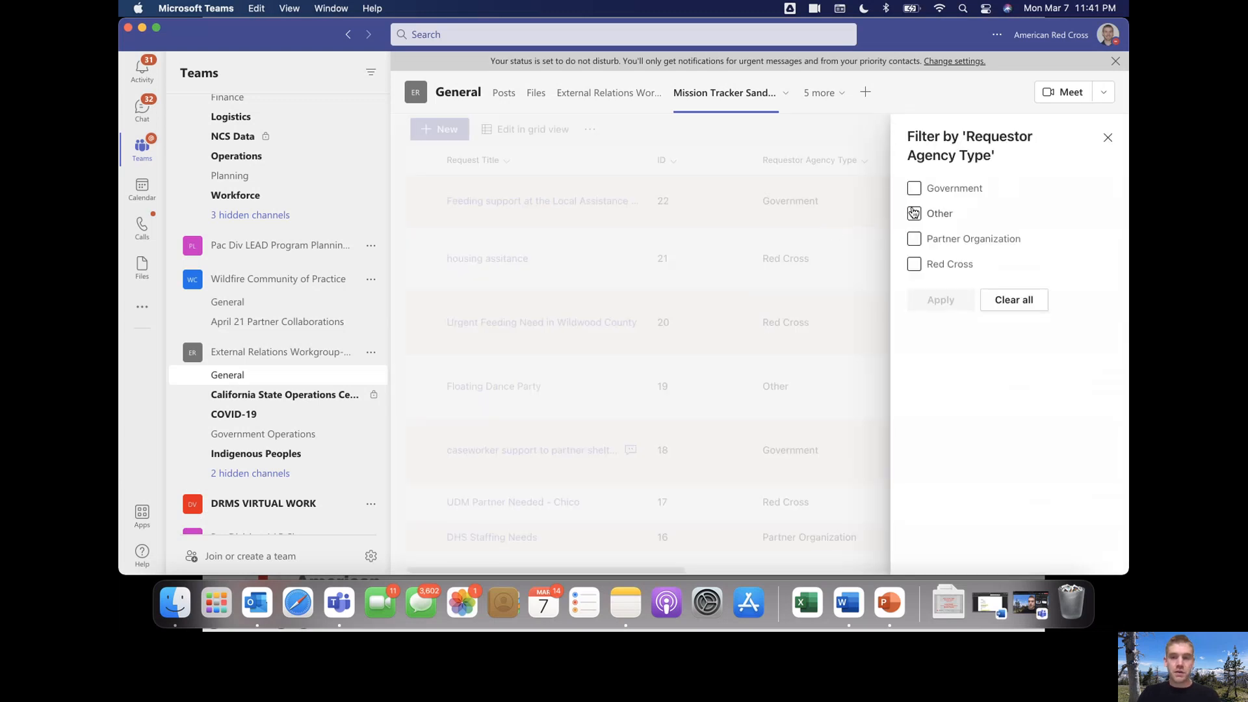
click(916, 195)
click(939, 299)
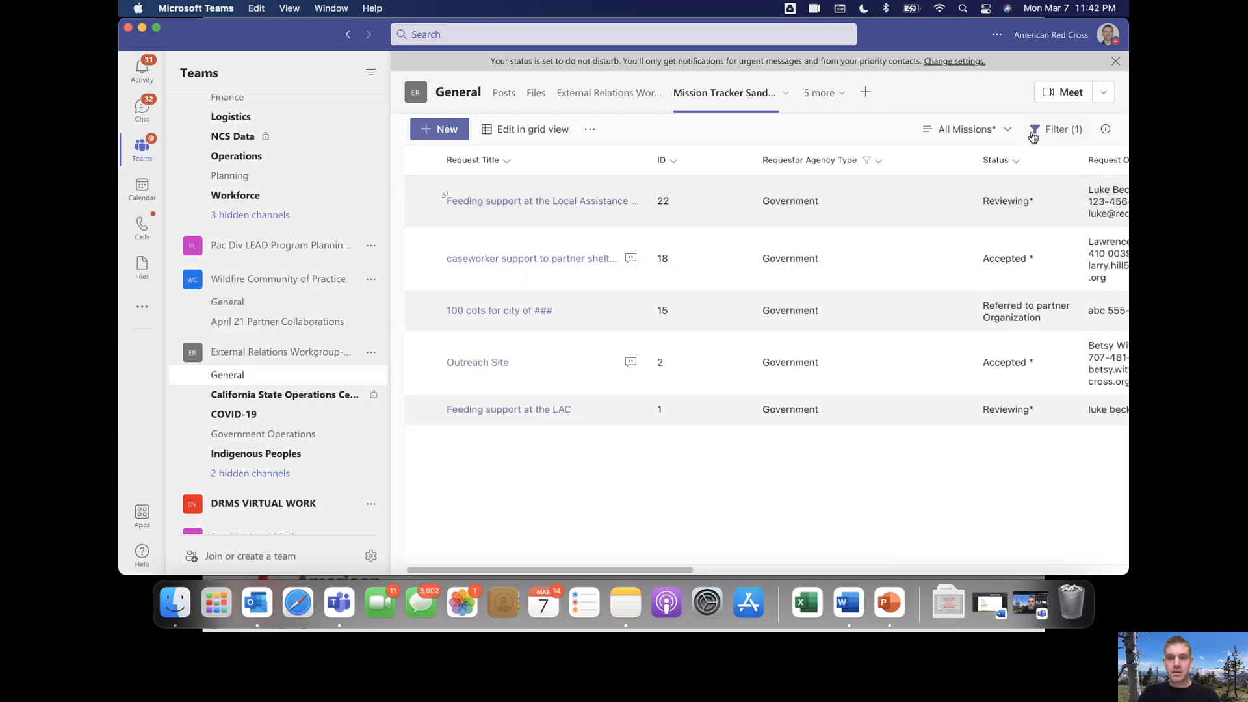
Clear the Government filter so every agency type shows again
click(1065, 133)
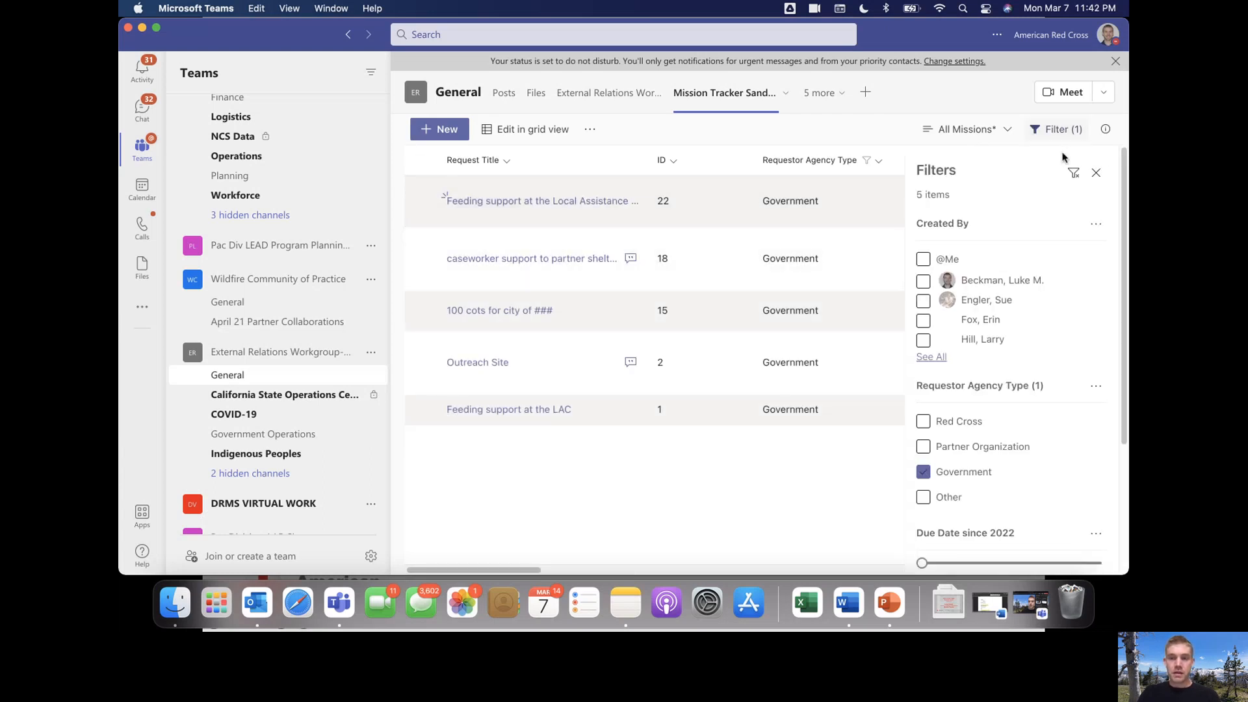
click(1095, 175)
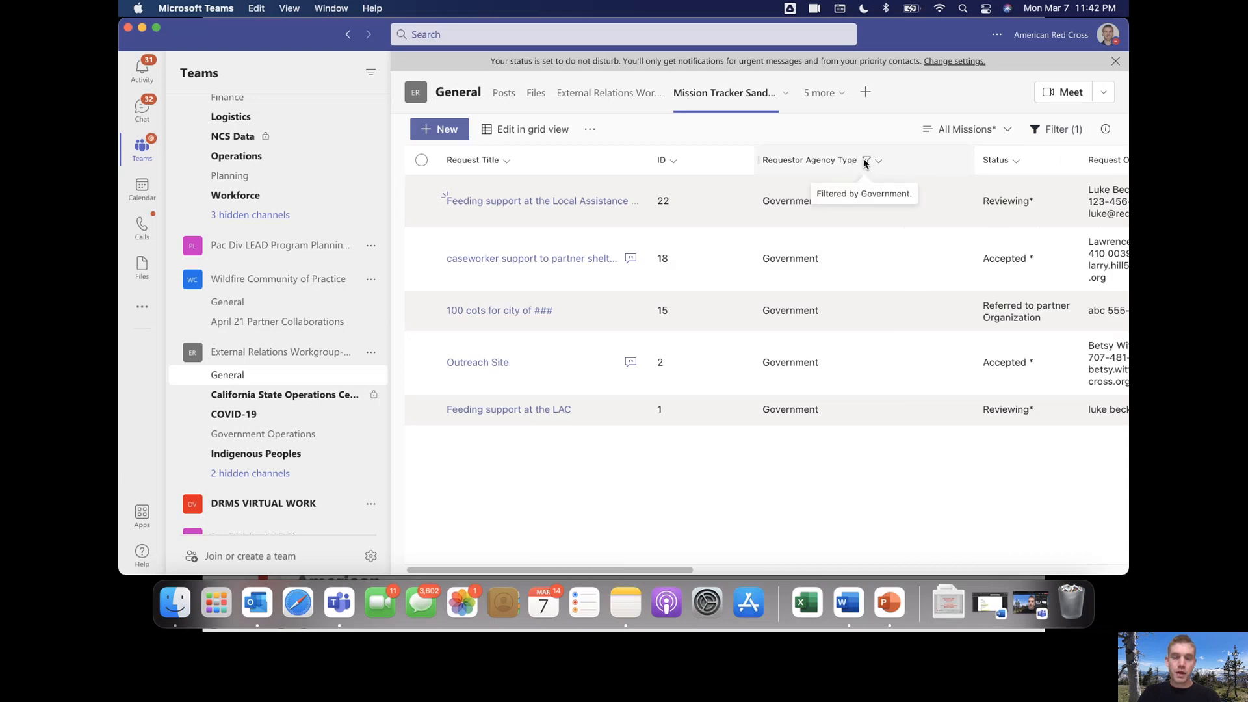
click(866, 162)
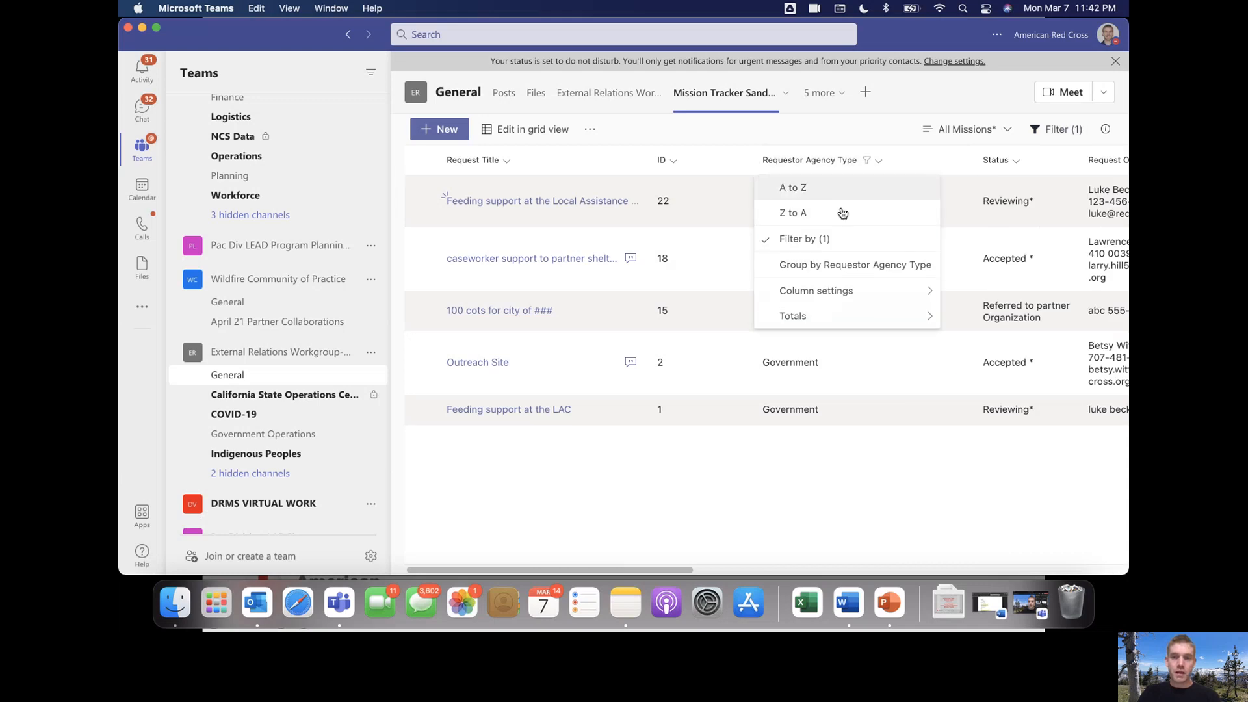
click(832, 240)
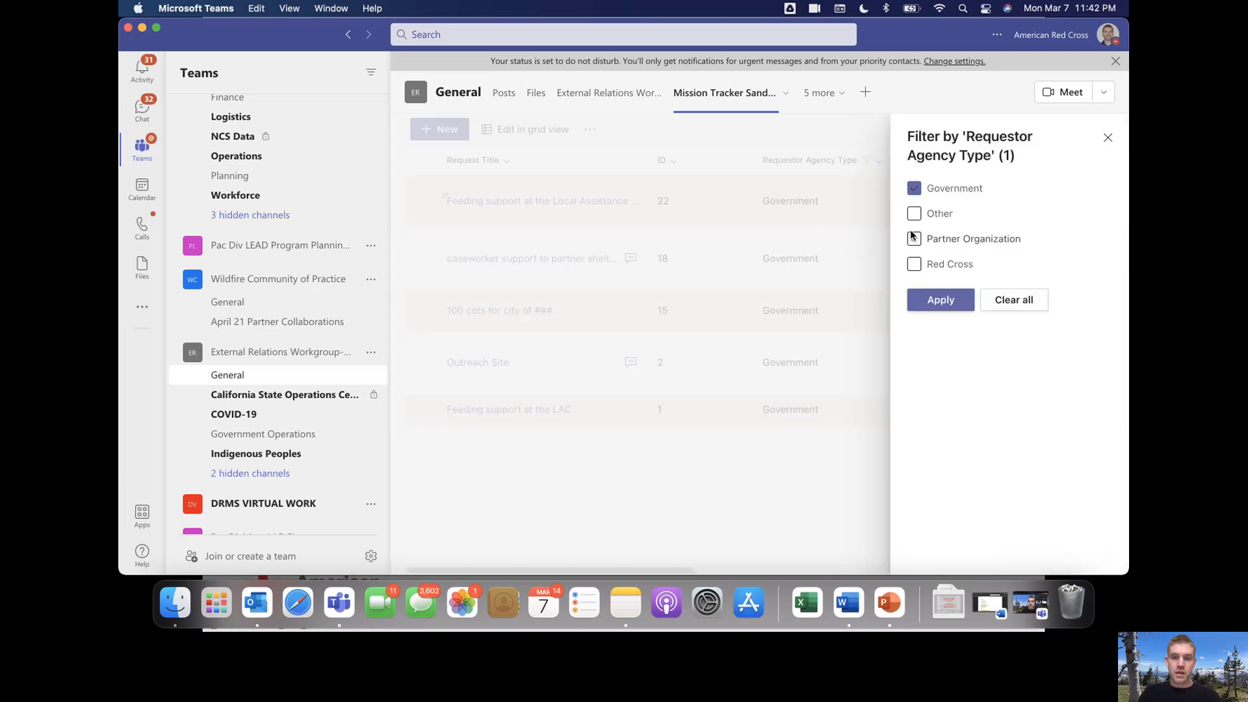
click(1002, 301)
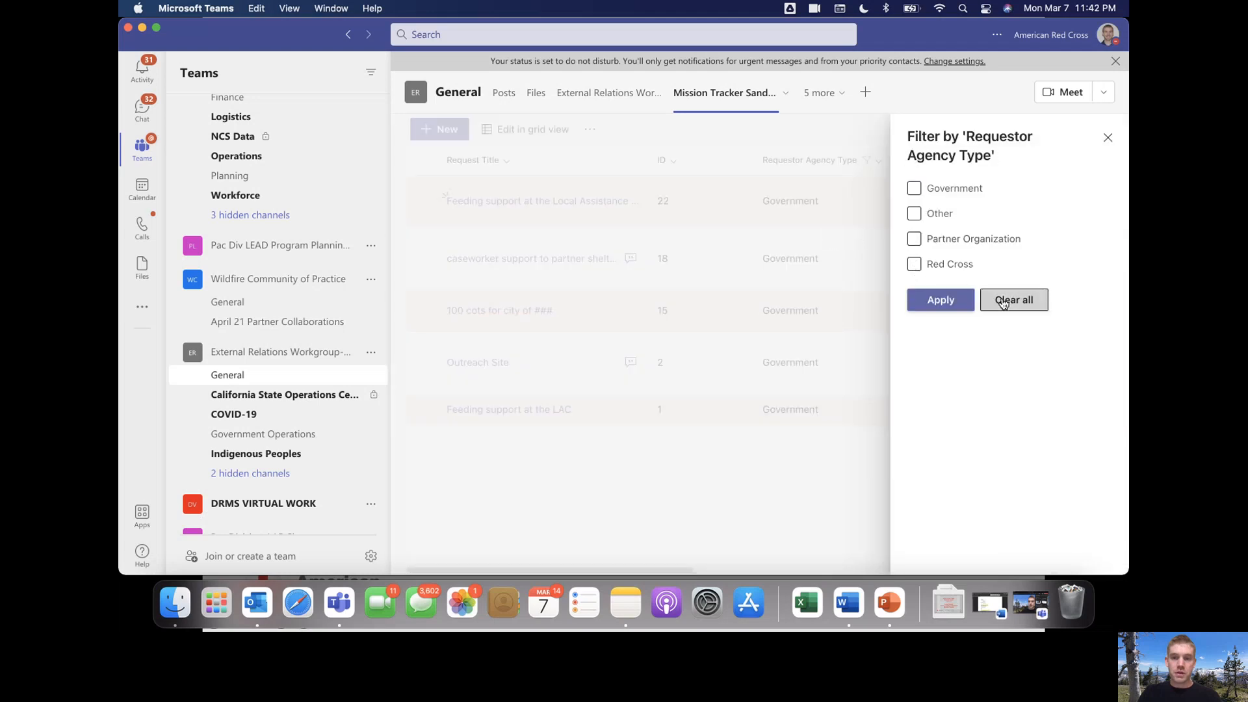
click(936, 299)
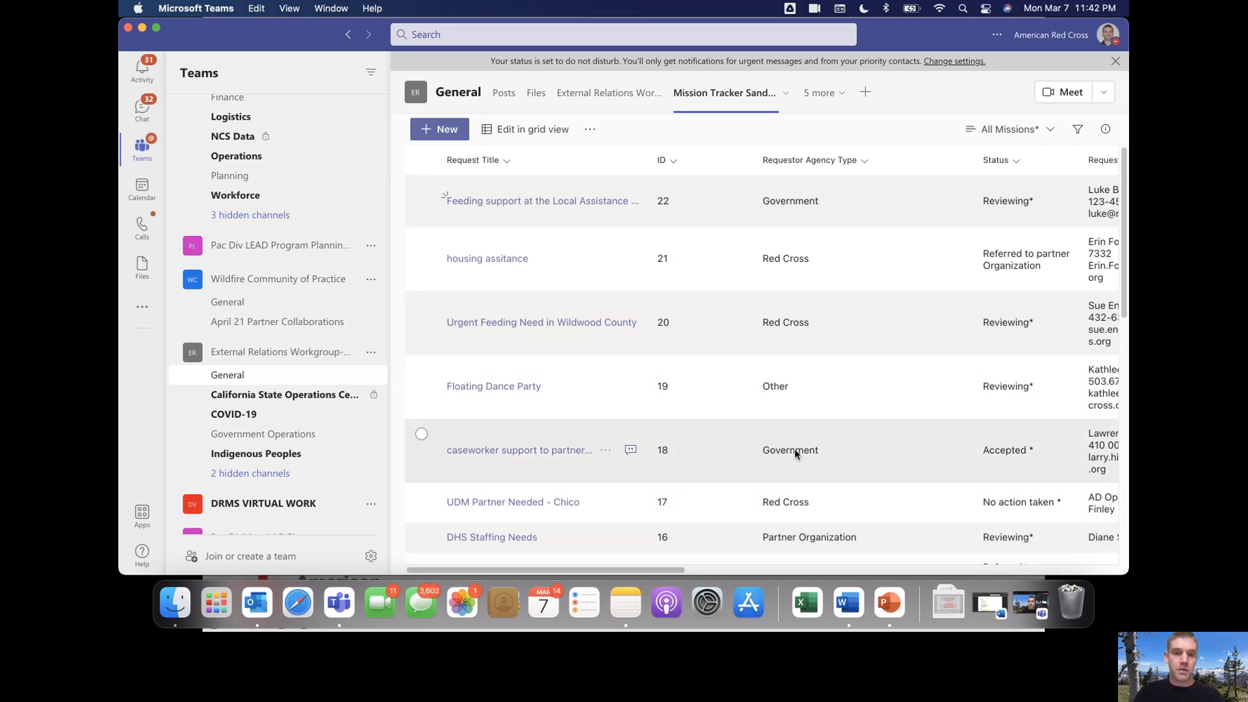
click(516, 130)
click(700, 212)
click(811, 212)
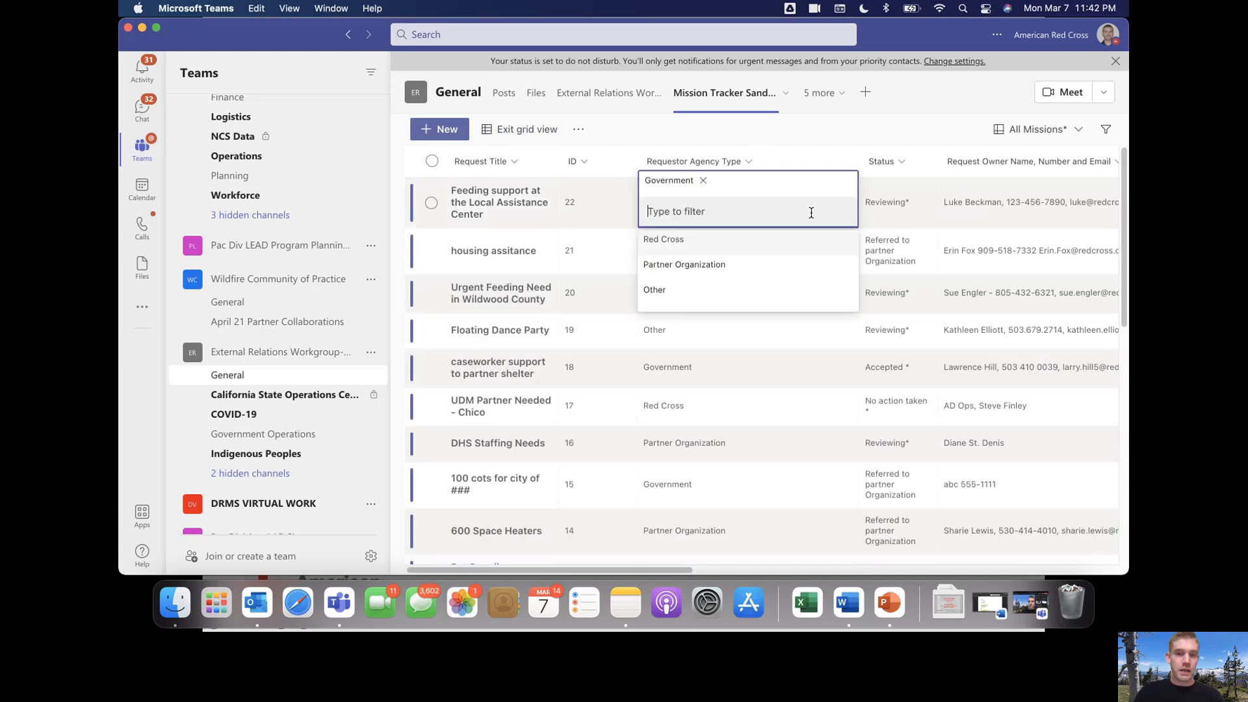
click(872, 130)
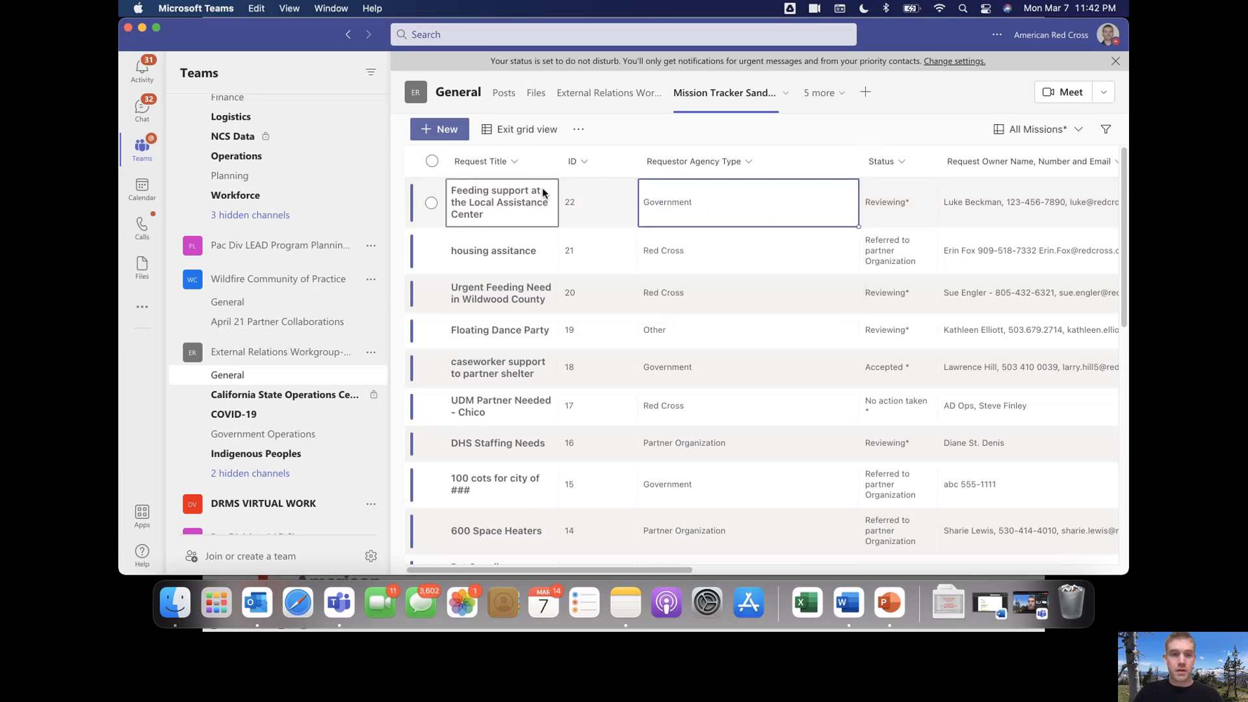
click(528, 131)
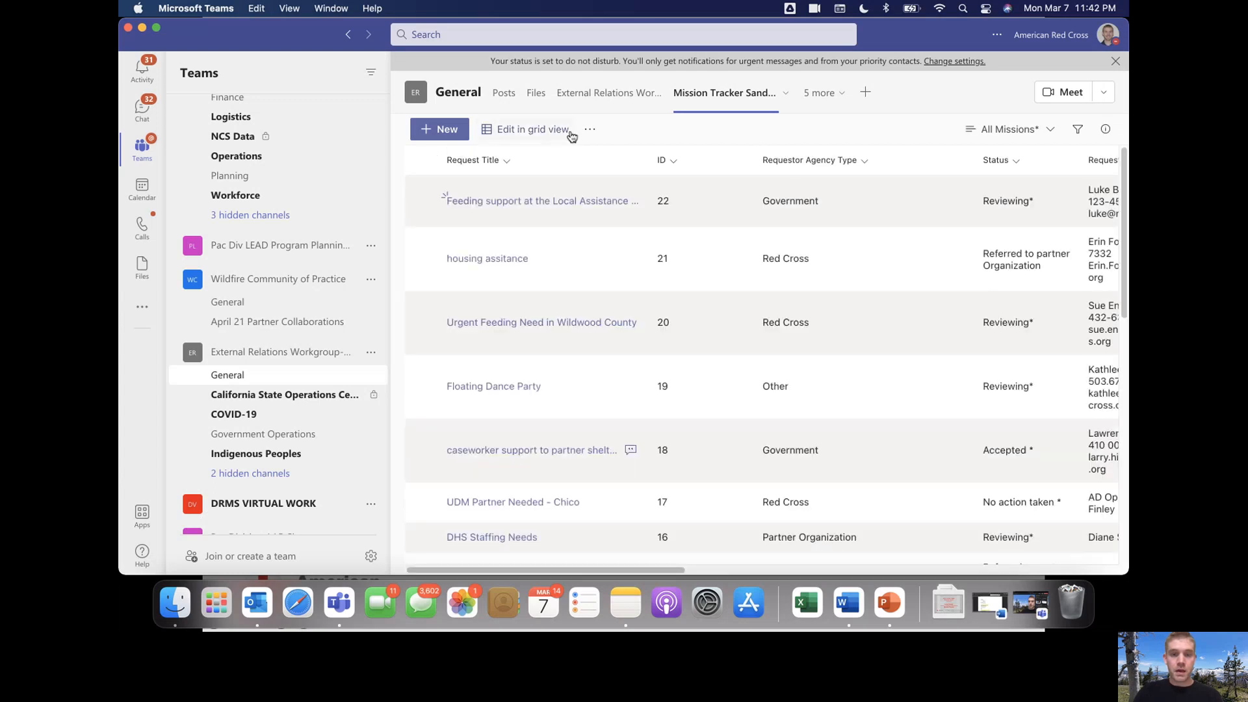
click(1051, 132)
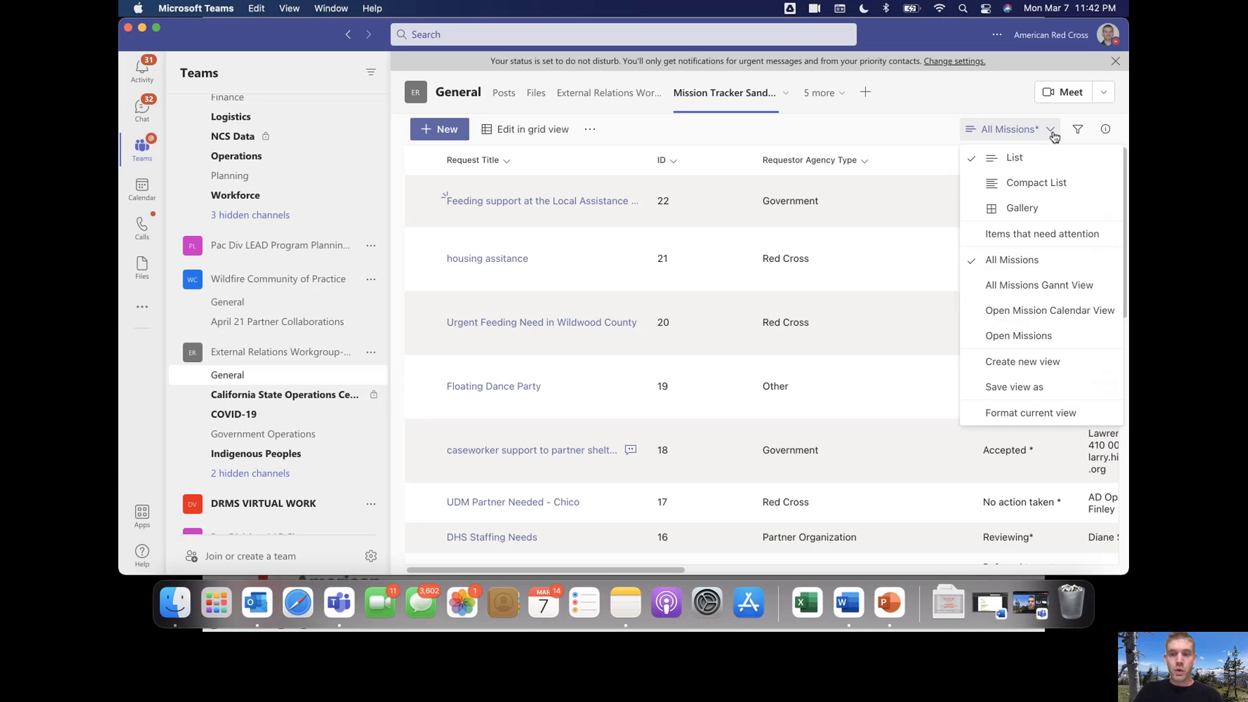
Filter Requestor Agency Type to show only Government requests
click(902, 128)
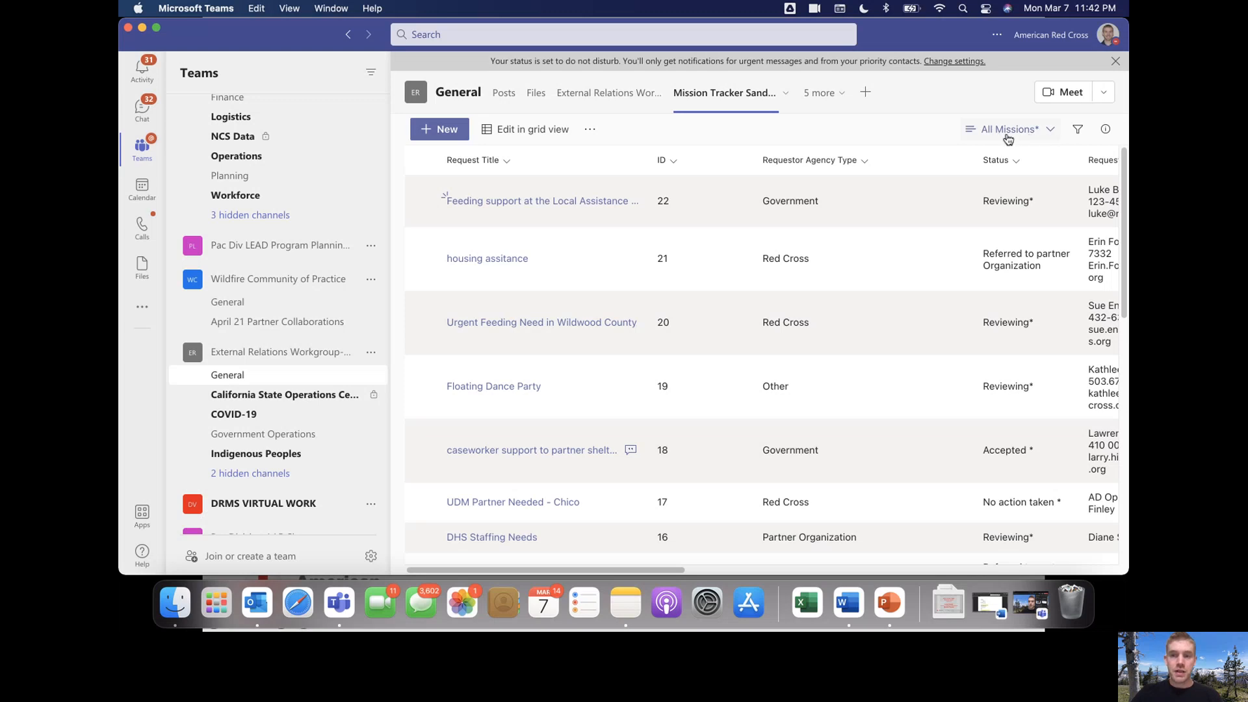
click(1056, 136)
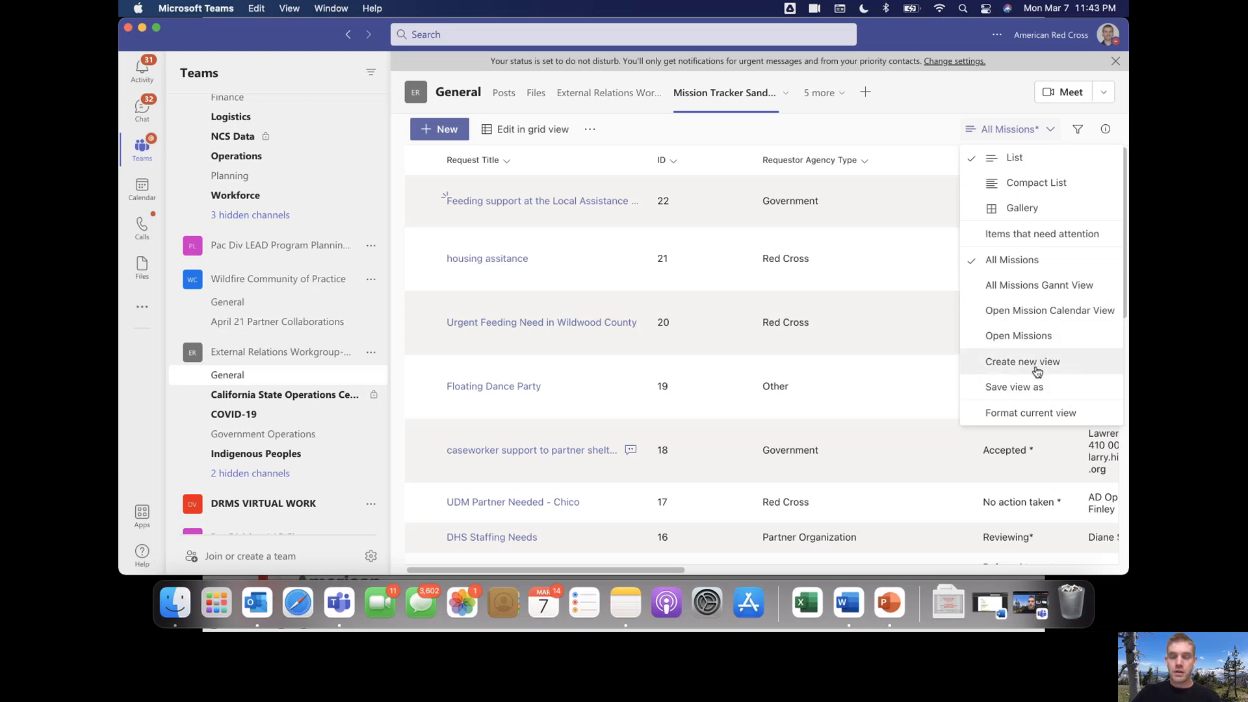
click(936, 142)
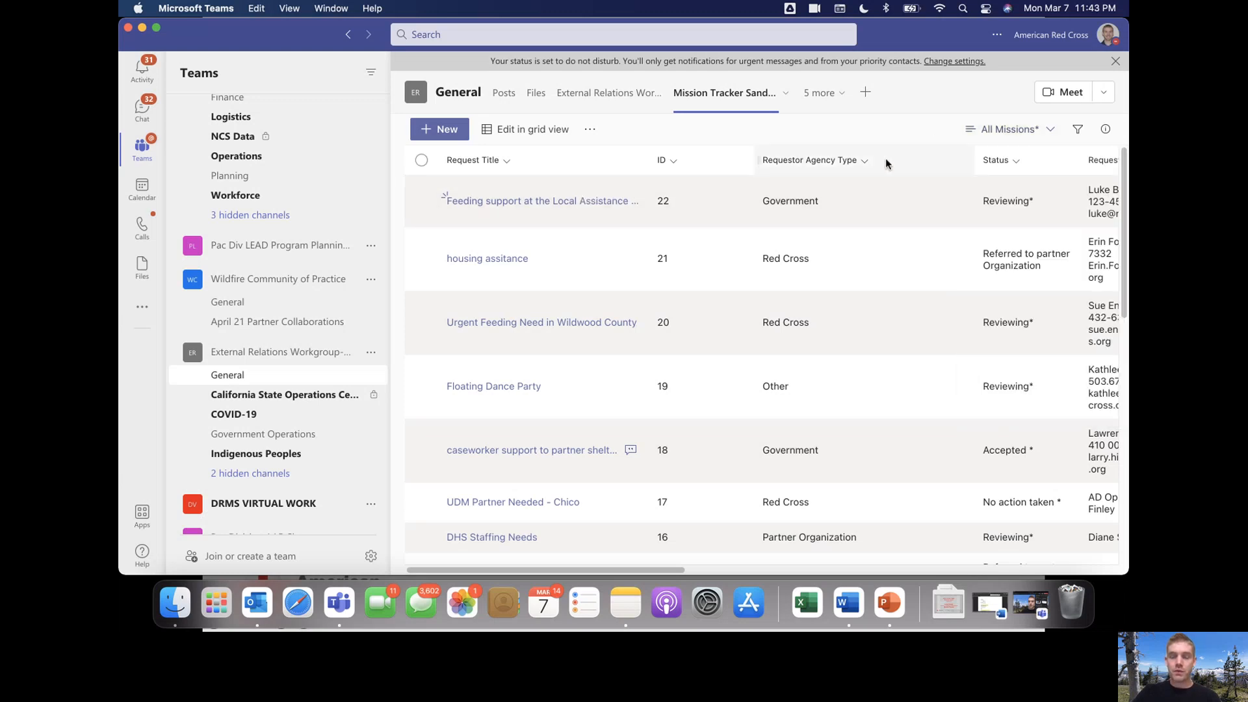
click(868, 163)
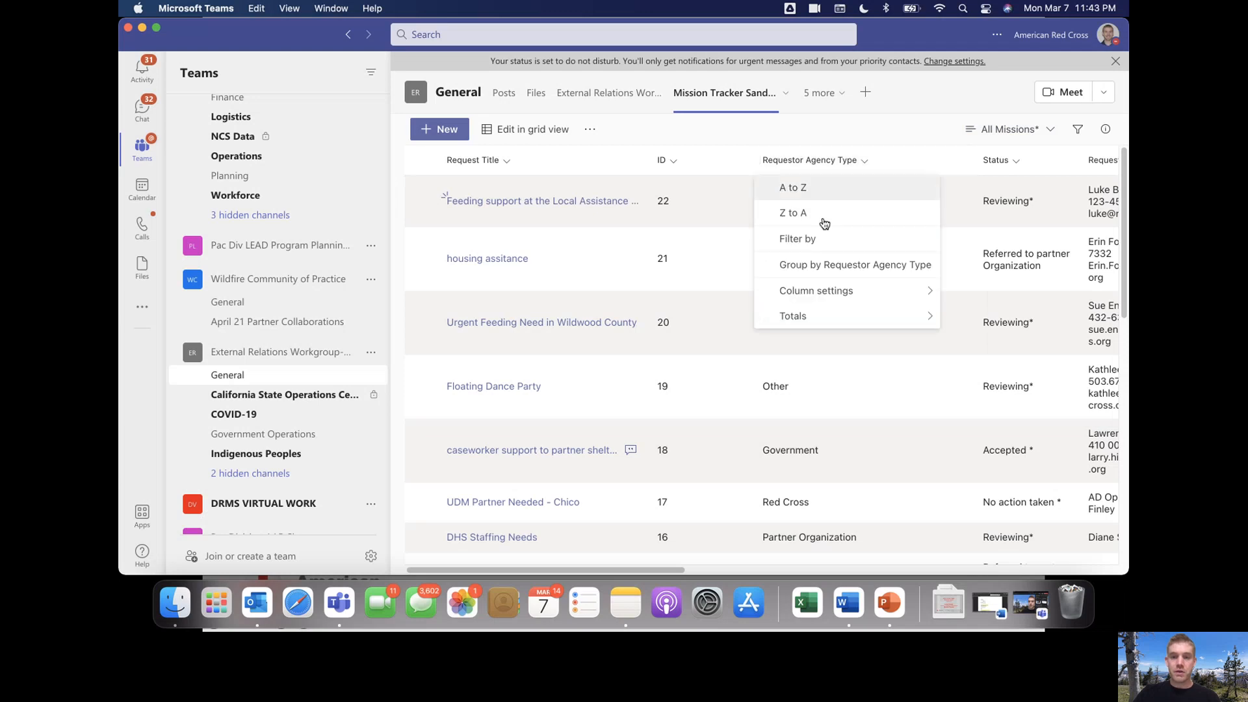
click(827, 241)
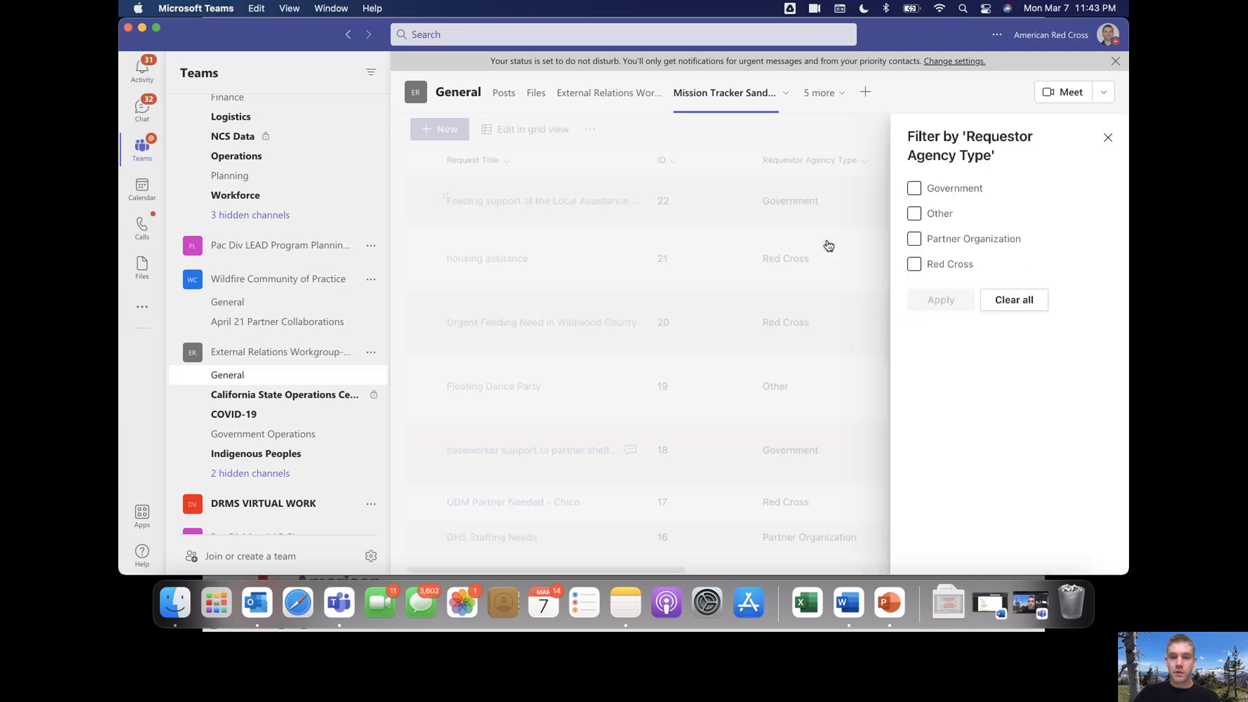
click(914, 189)
click(932, 309)
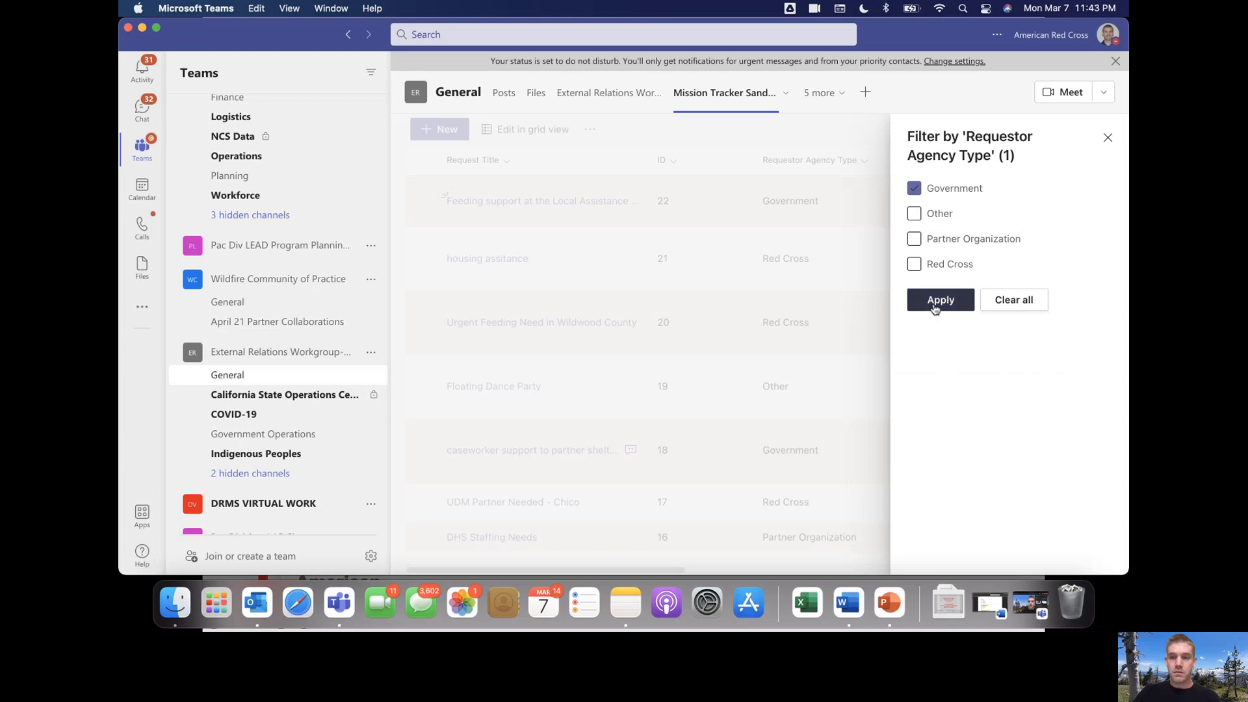
Save the filtered list as view 'Government Only' with Make this a public view unchecked
click(1008, 132)
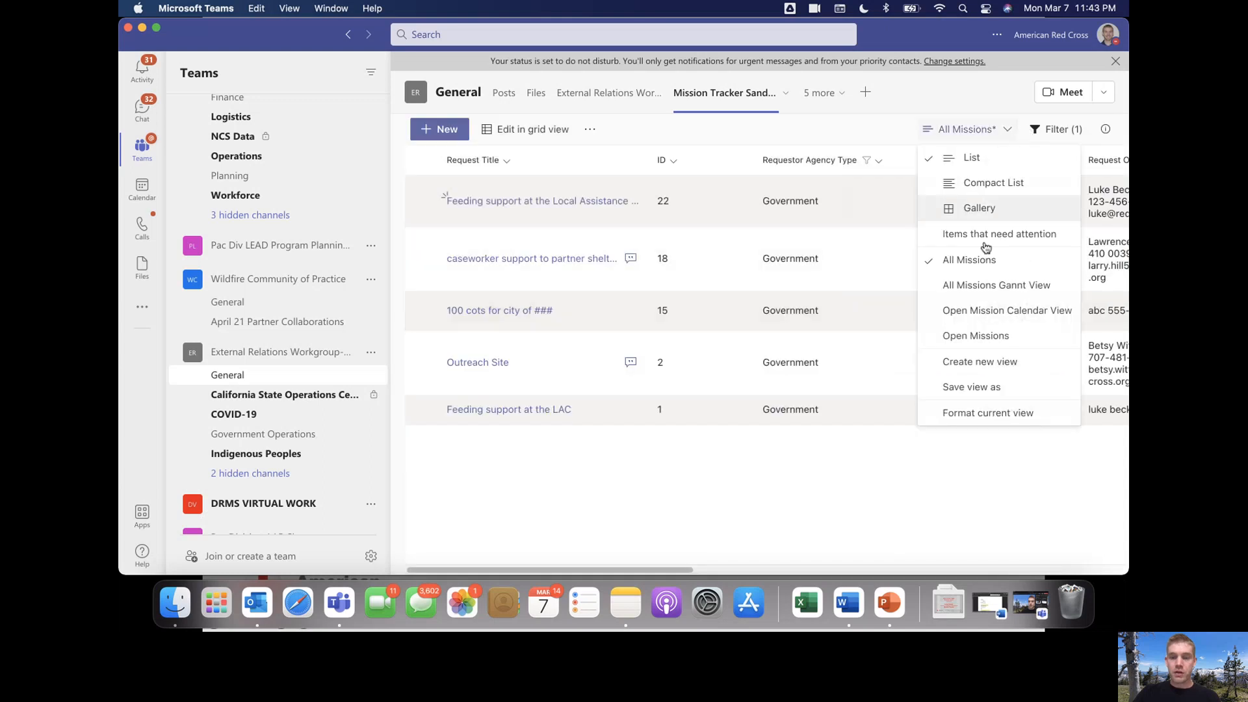
click(988, 388)
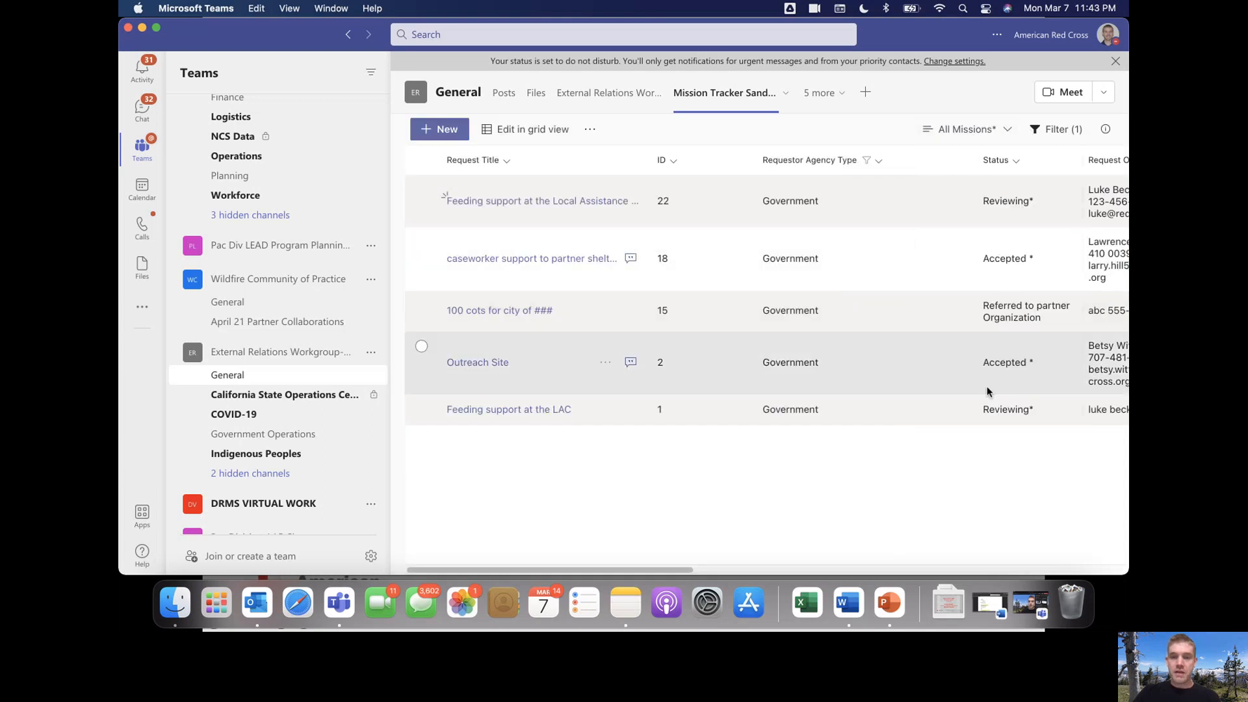
text(Government Only)
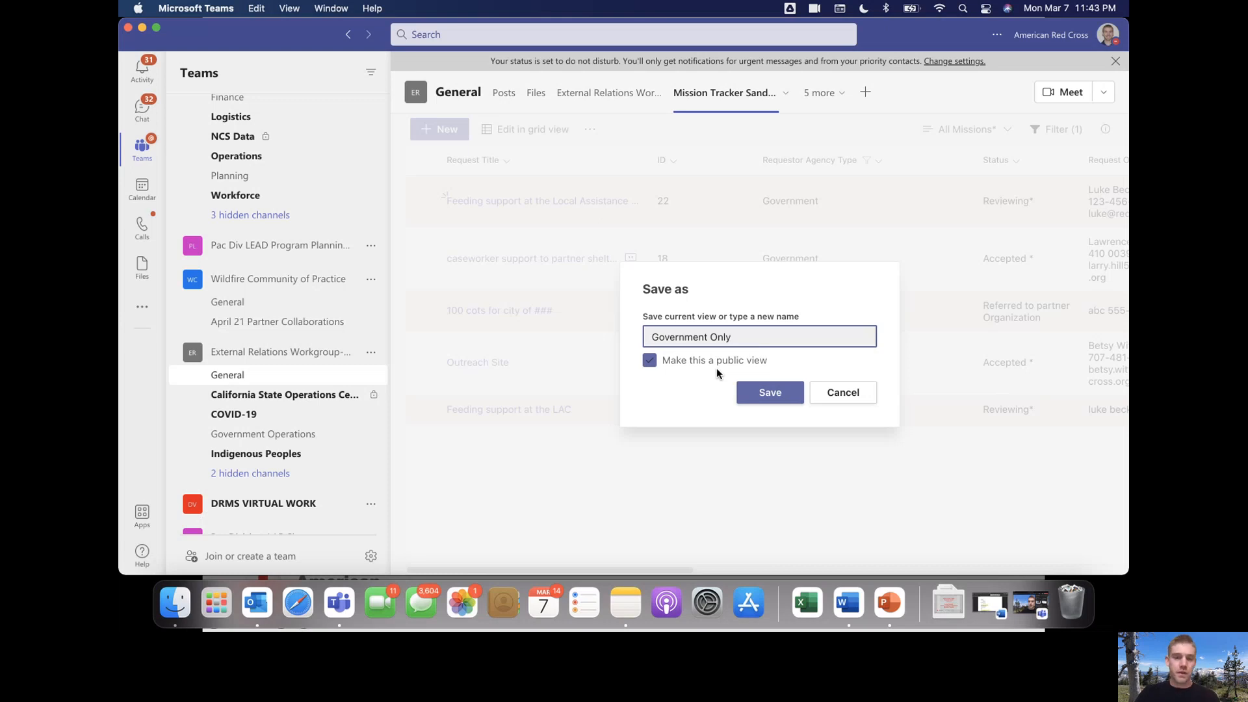
click(650, 363)
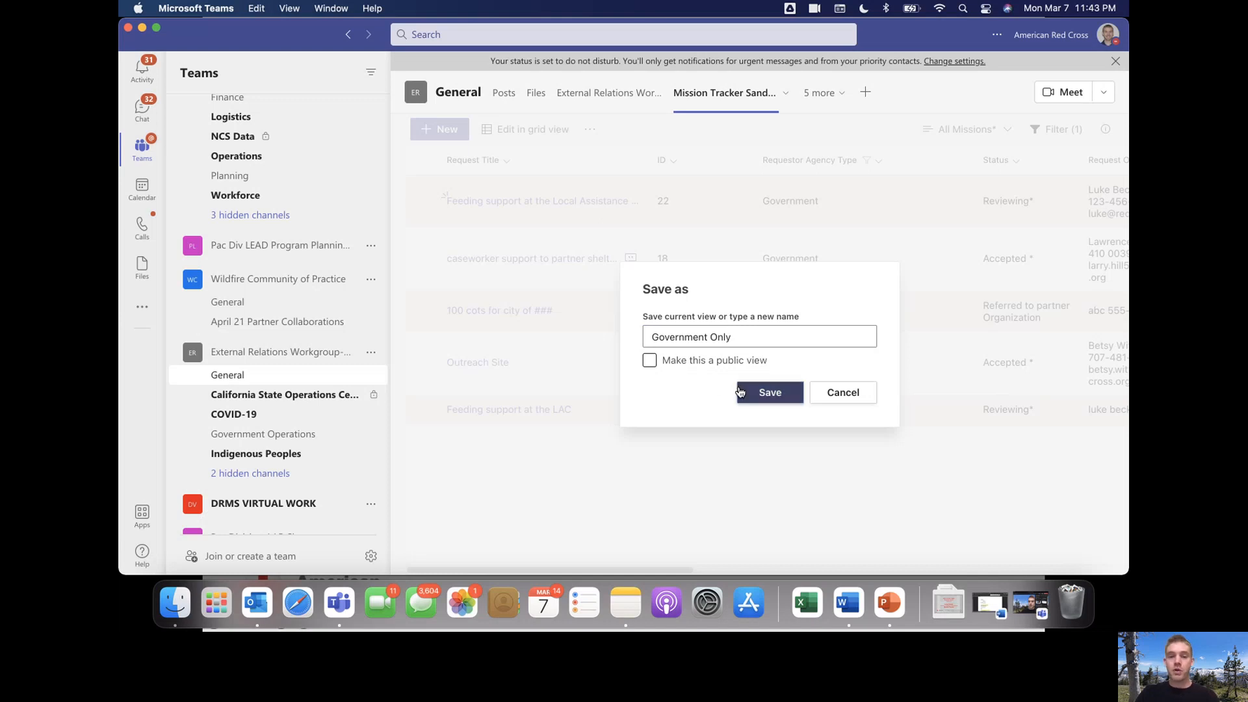
click(762, 393)
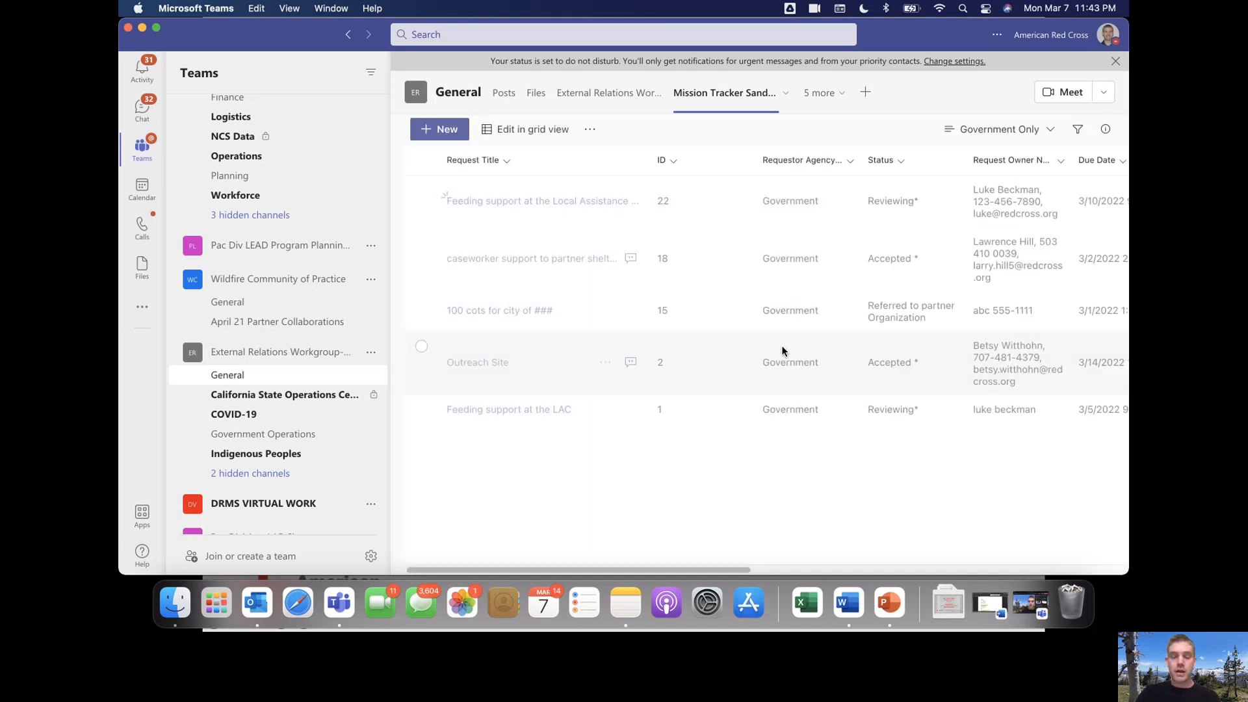
Choose Format current view from the Government Only views dropdown
click(1051, 130)
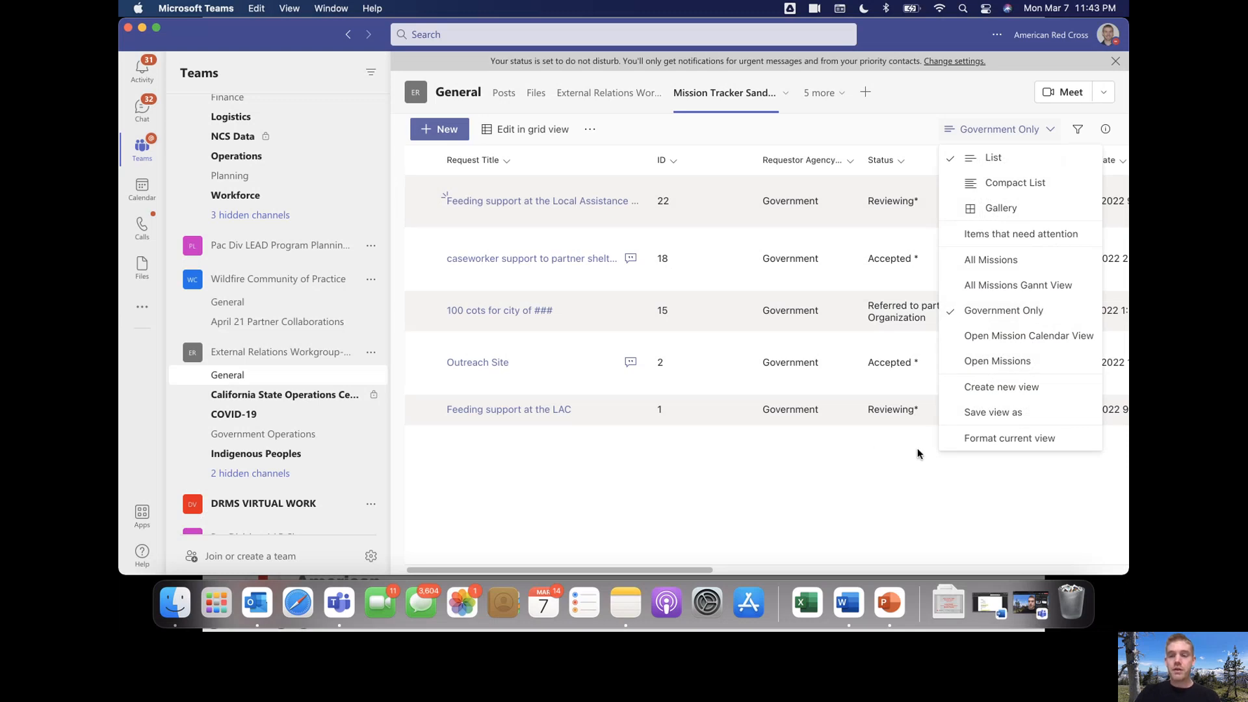
click(984, 439)
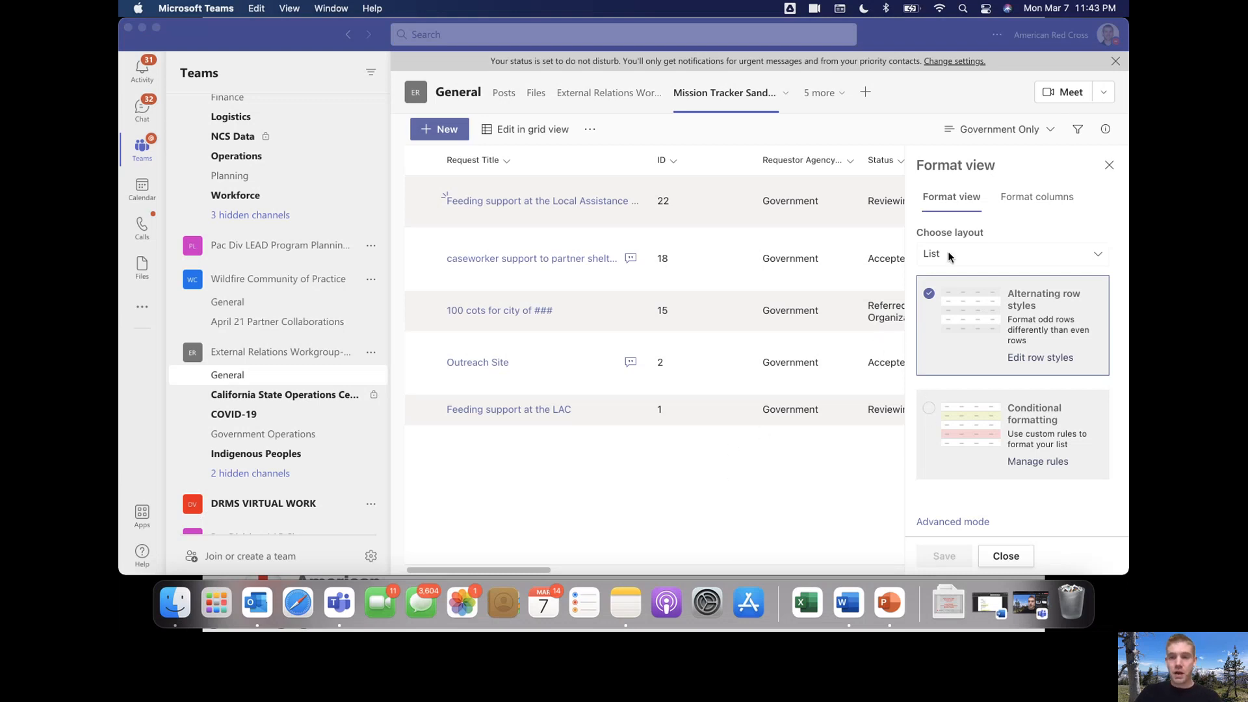
Browse the column formatting and conditional rules, then return to view formatting
click(1055, 254)
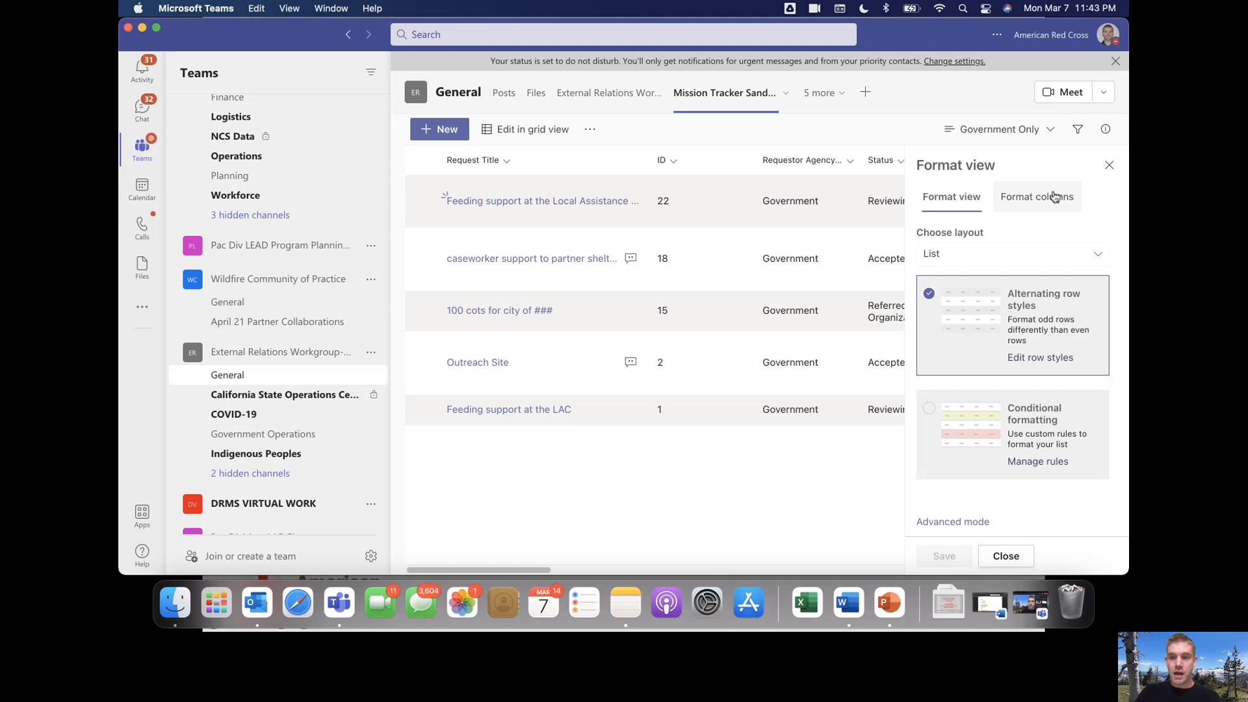
click(1037, 197)
click(946, 293)
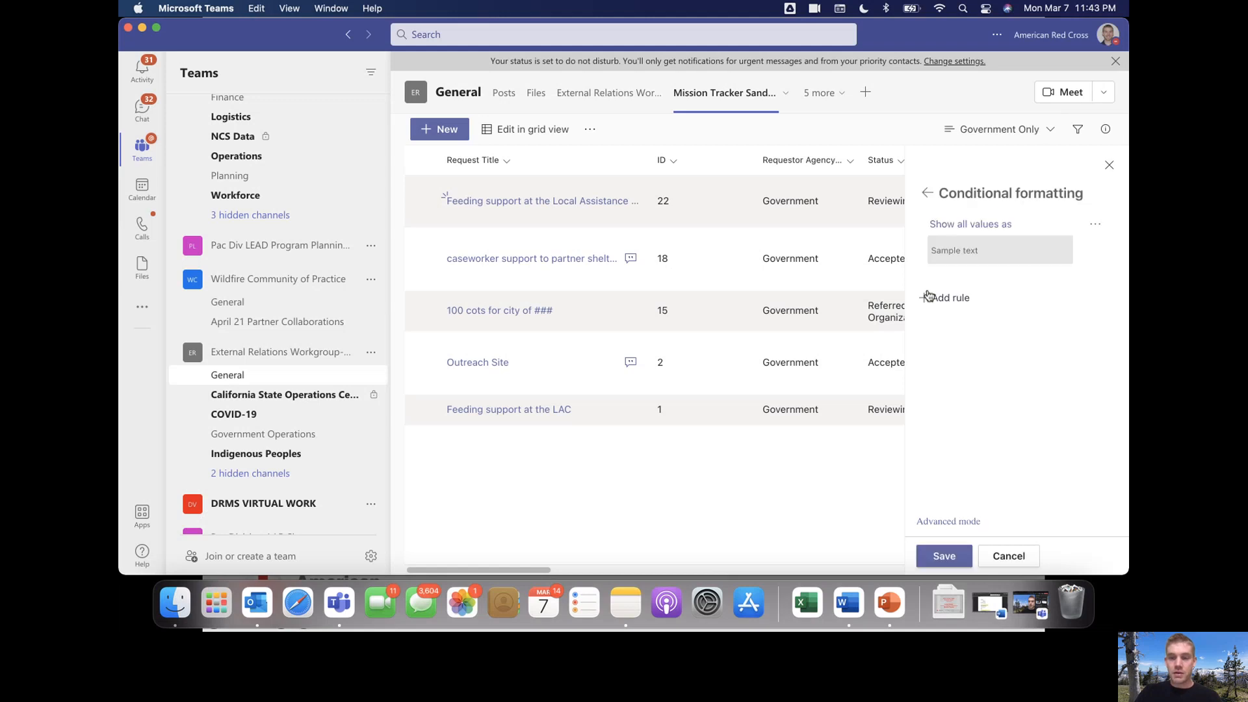
click(926, 193)
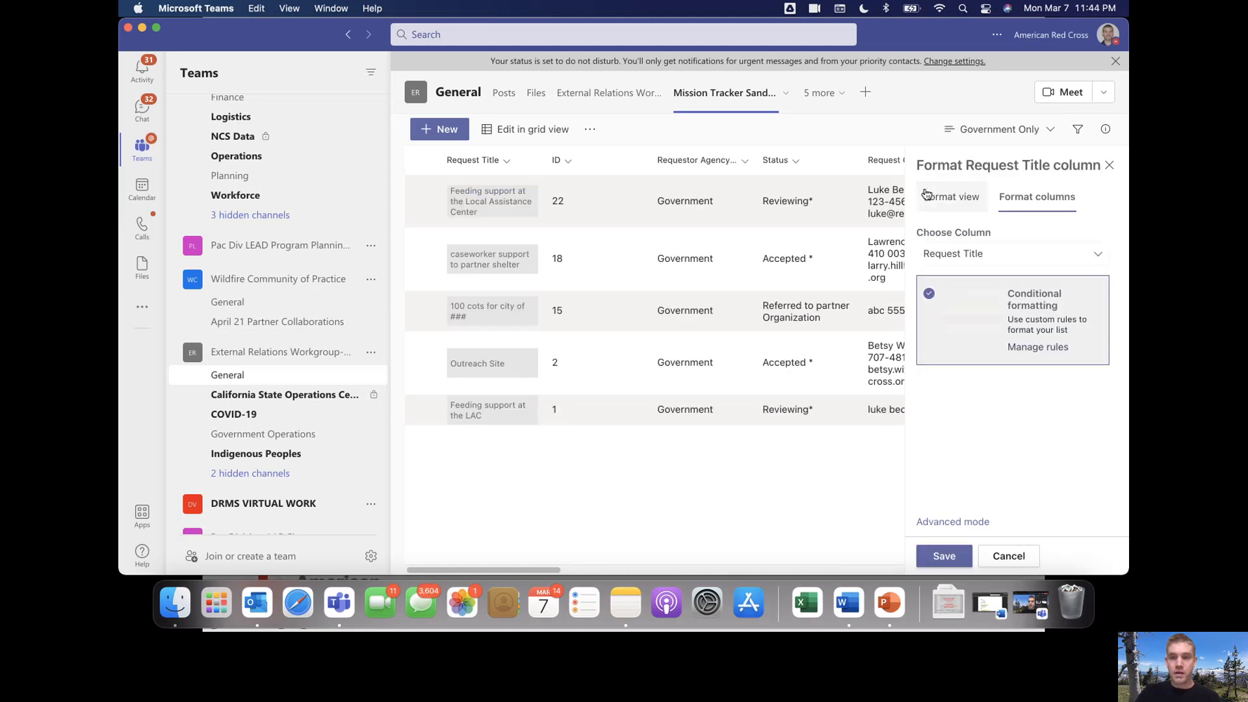
click(942, 197)
Try Gallery then List layout, check row styles, and cancel the pane unsaved
click(1046, 255)
click(1000, 302)
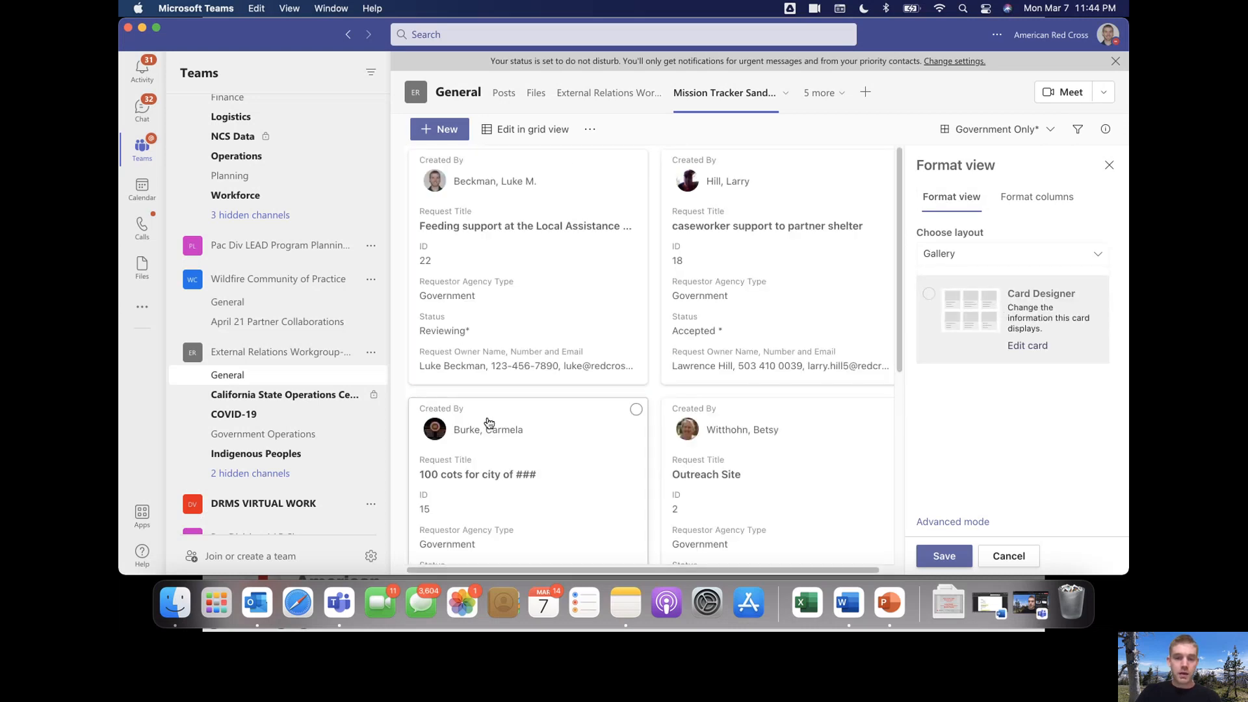
click(990, 260)
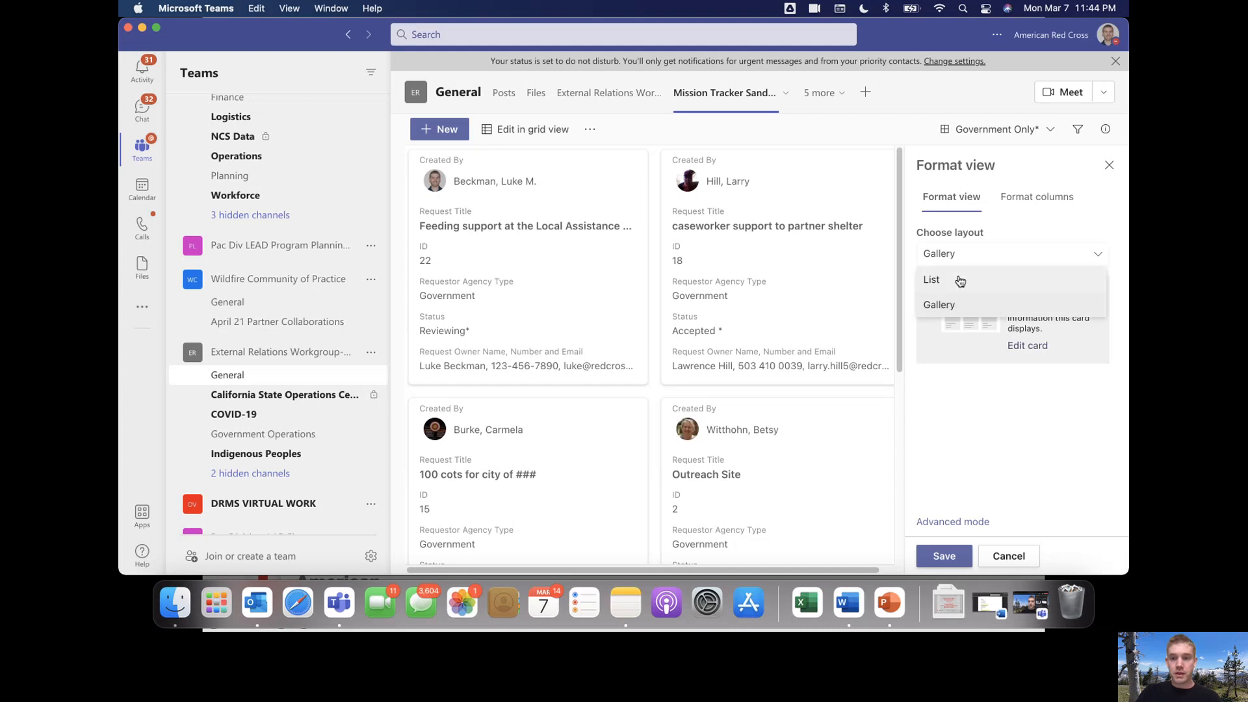
click(958, 278)
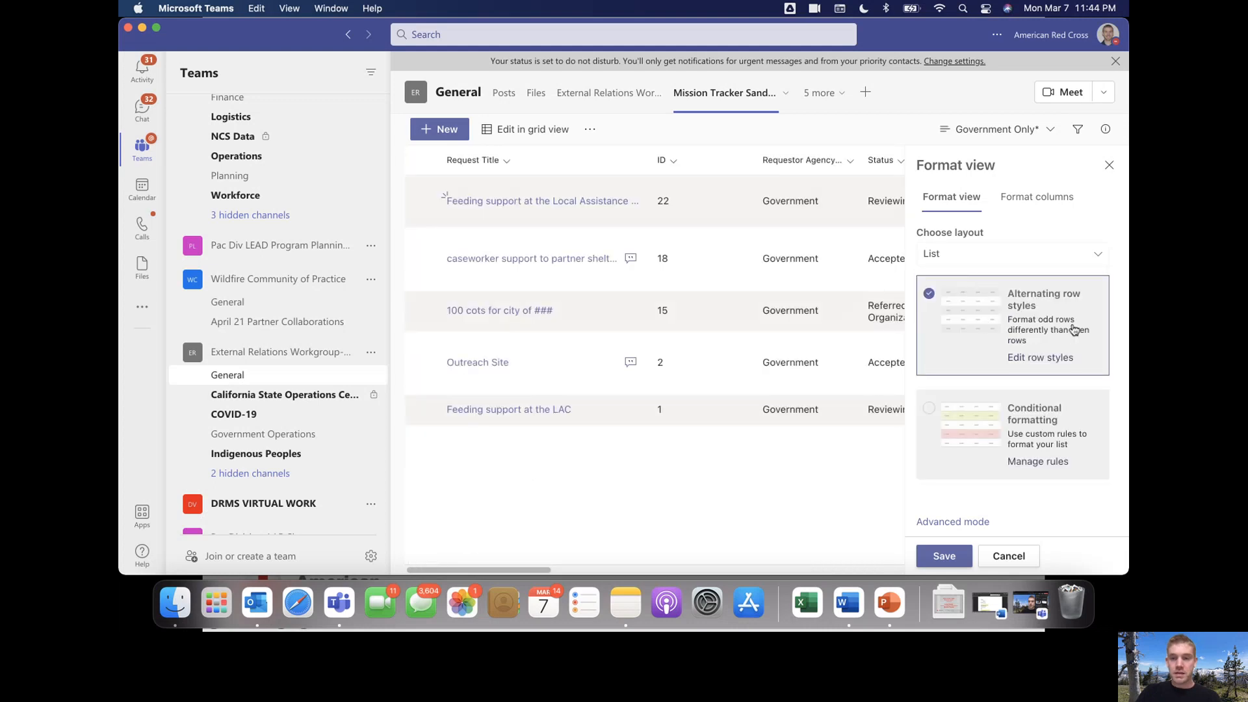
click(1047, 359)
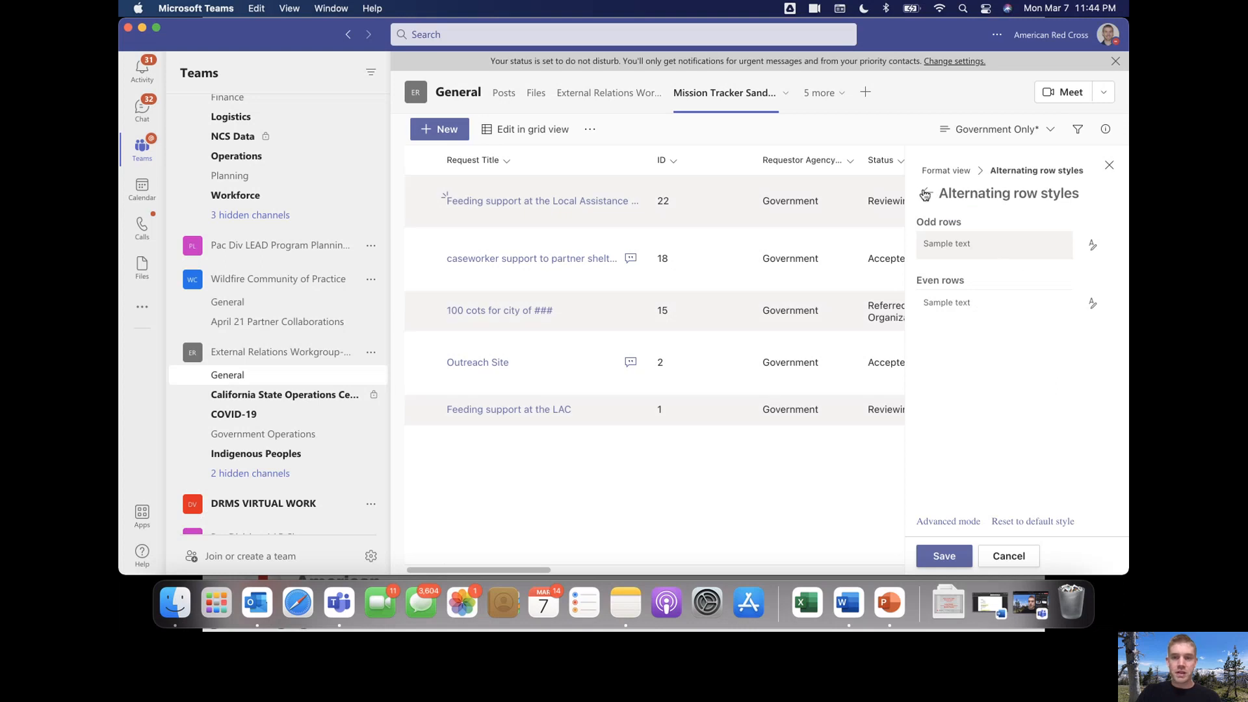
click(927, 193)
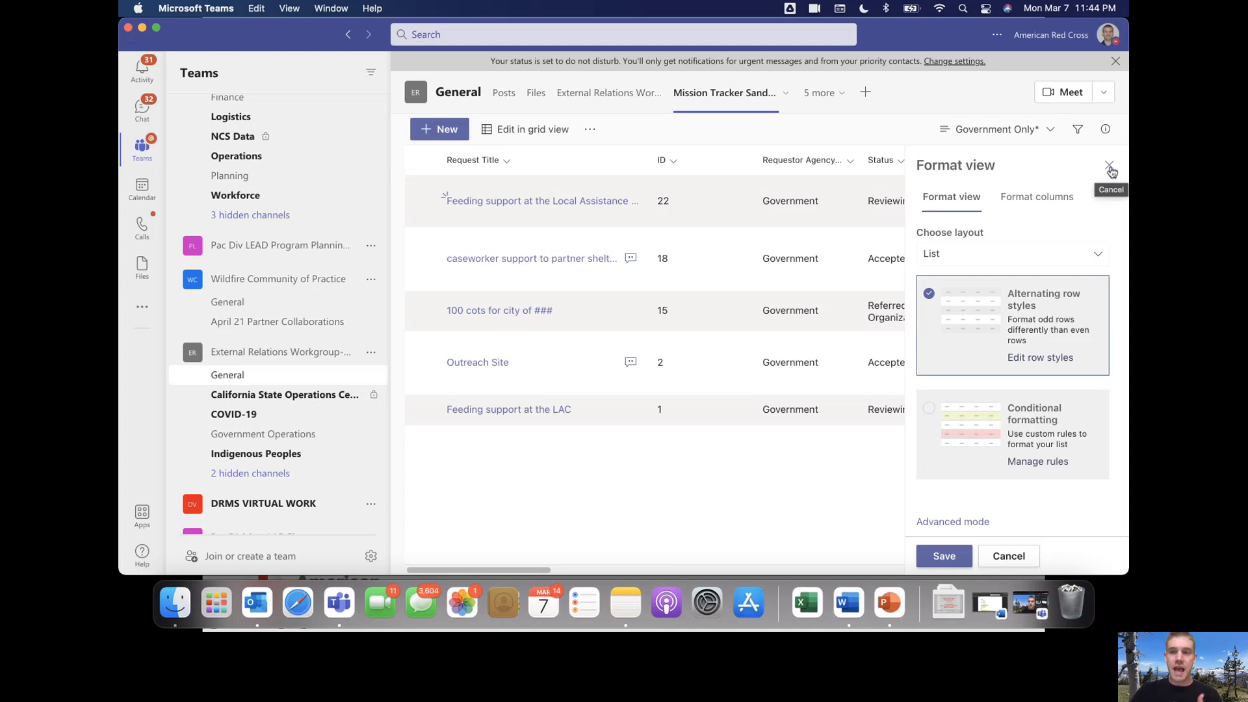
click(1110, 168)
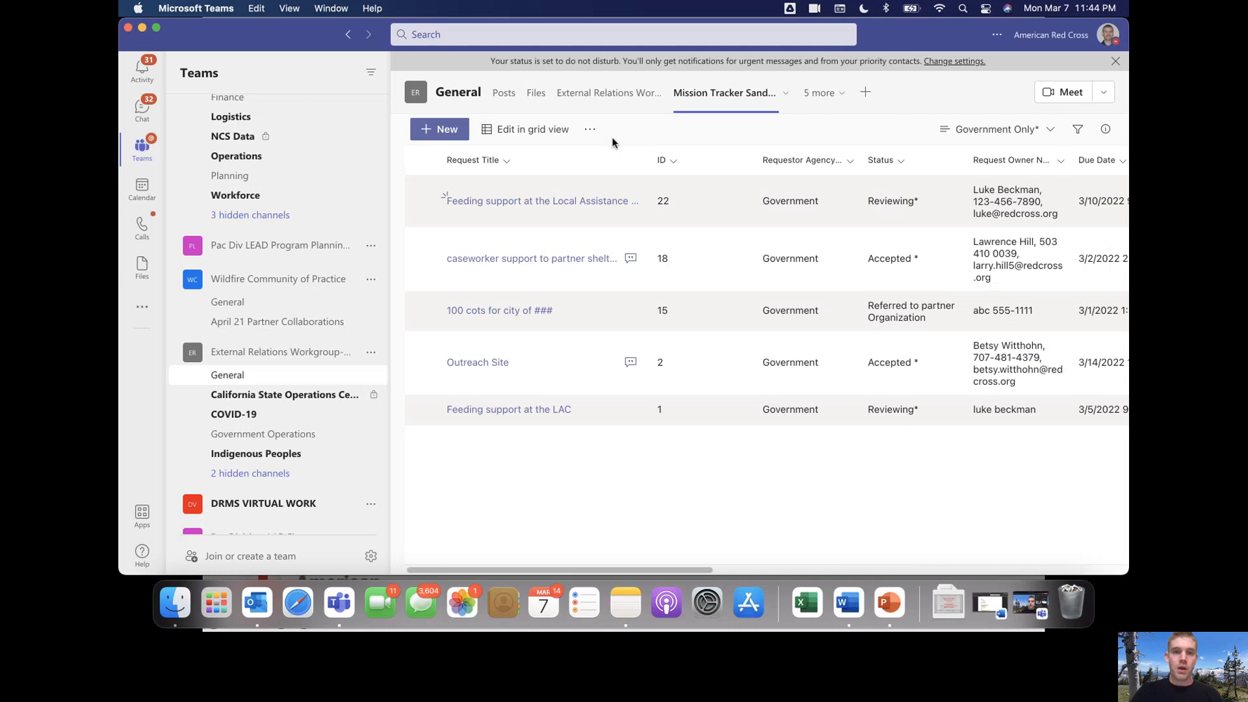
Open the Mission Tracker Sandbox list in SharePoint from the ... menu
click(592, 135)
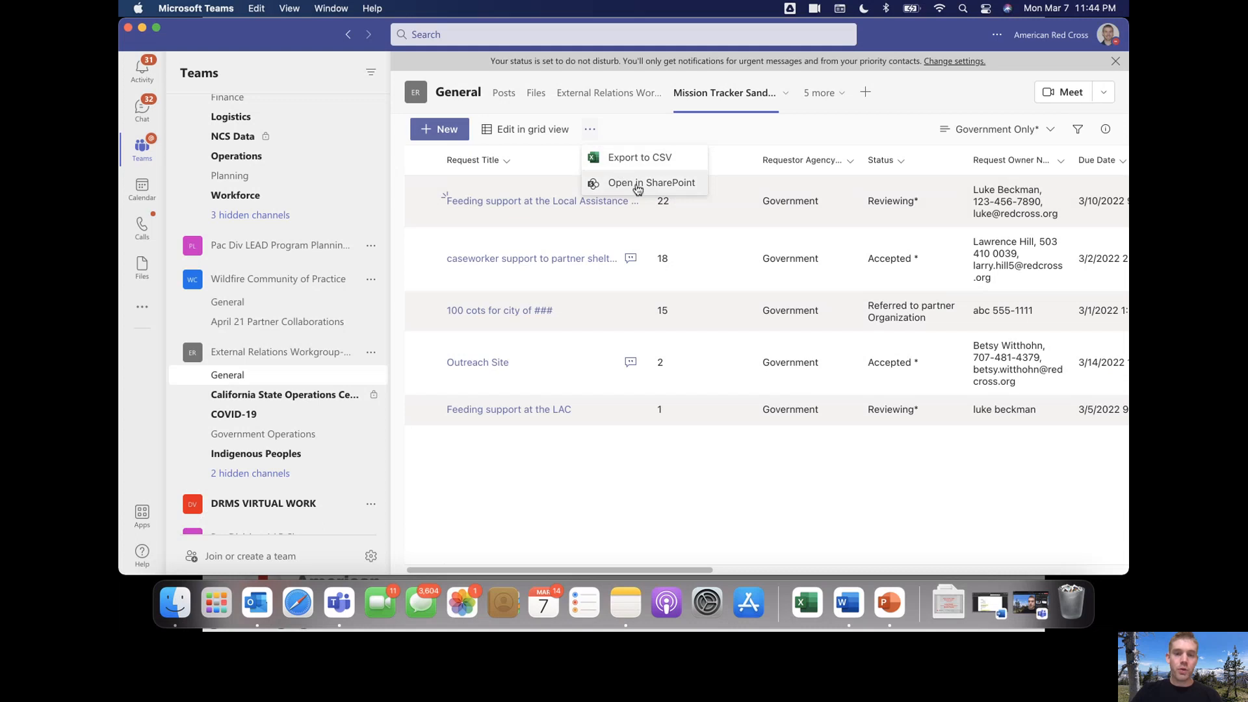
click(638, 189)
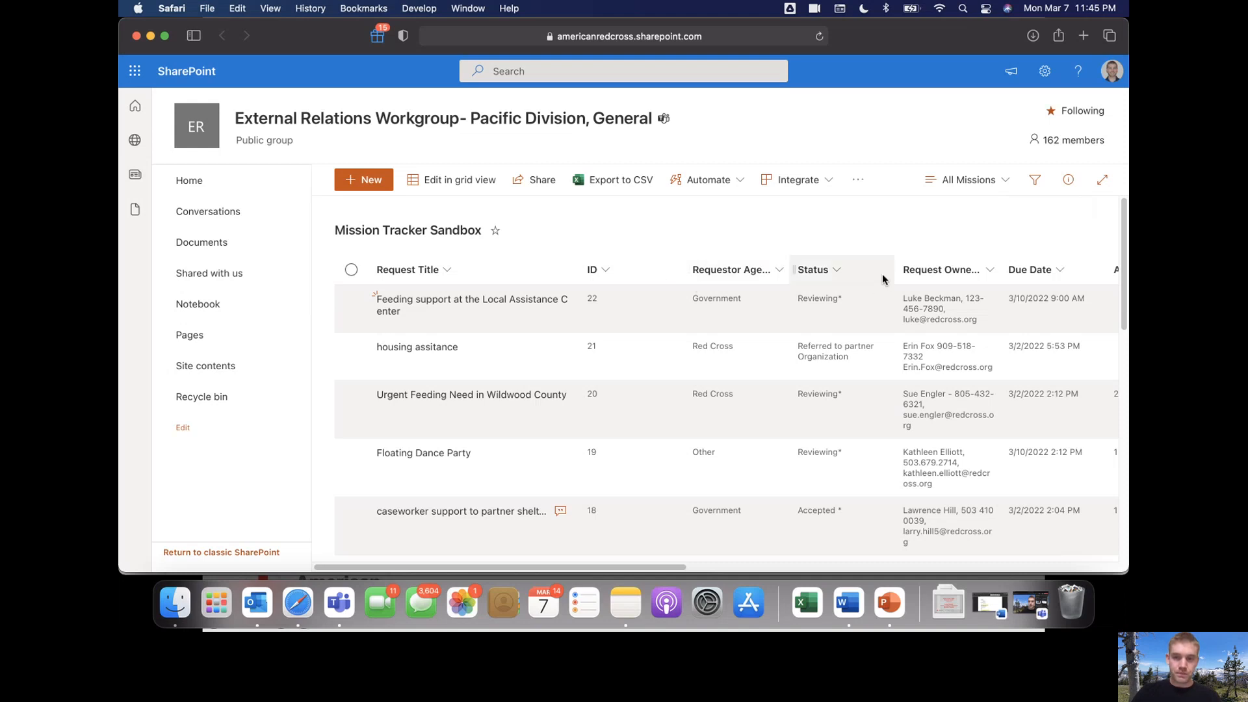
Drag the Status column border wider and glance at the add-column choices
drag(898, 274, 967, 273)
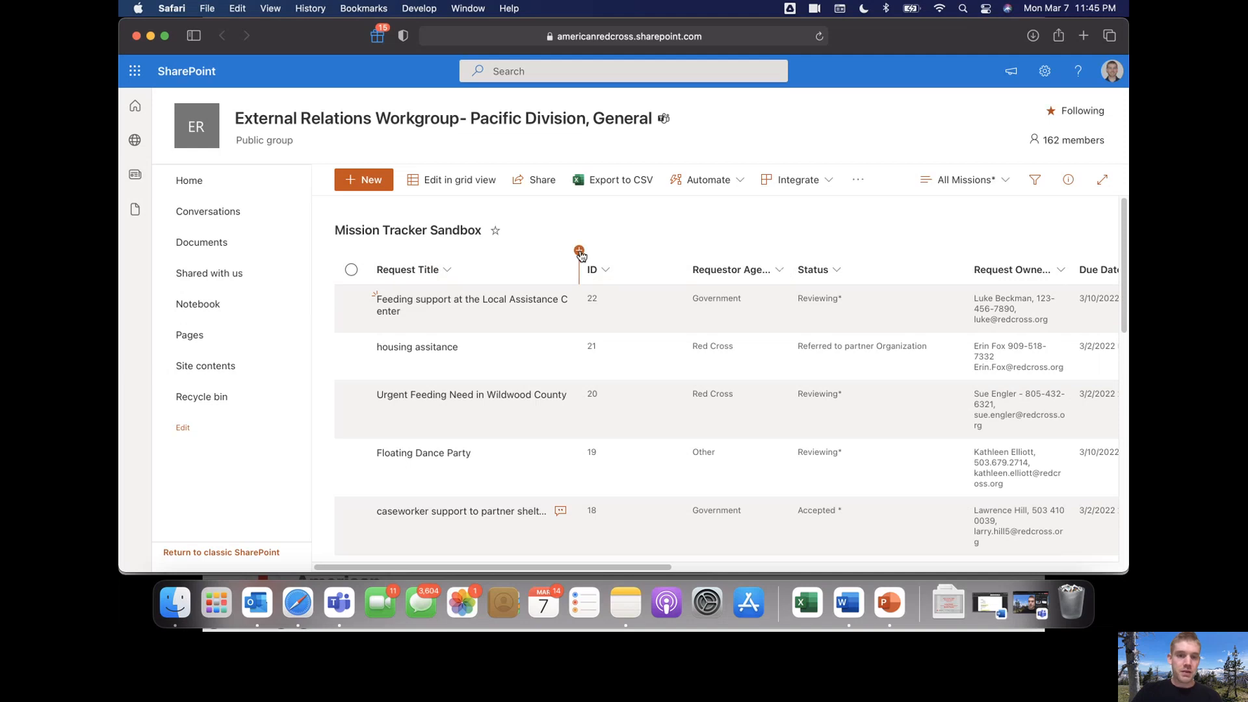
click(579, 252)
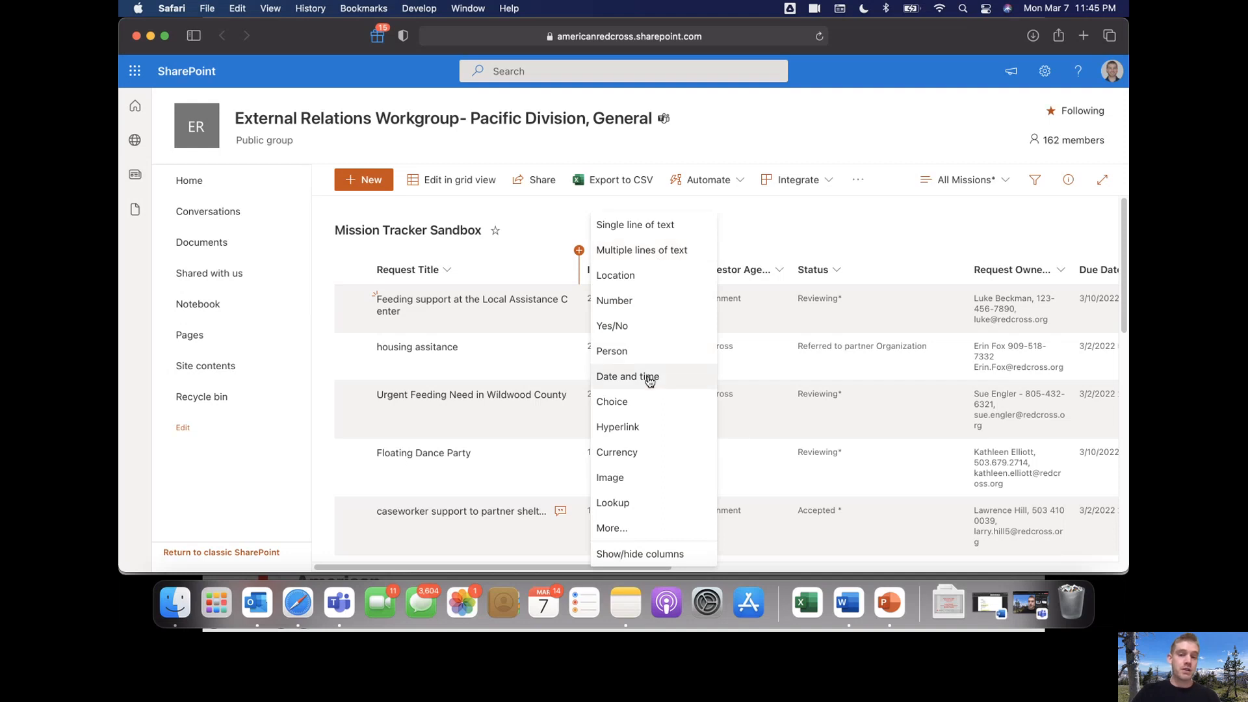
click(769, 228)
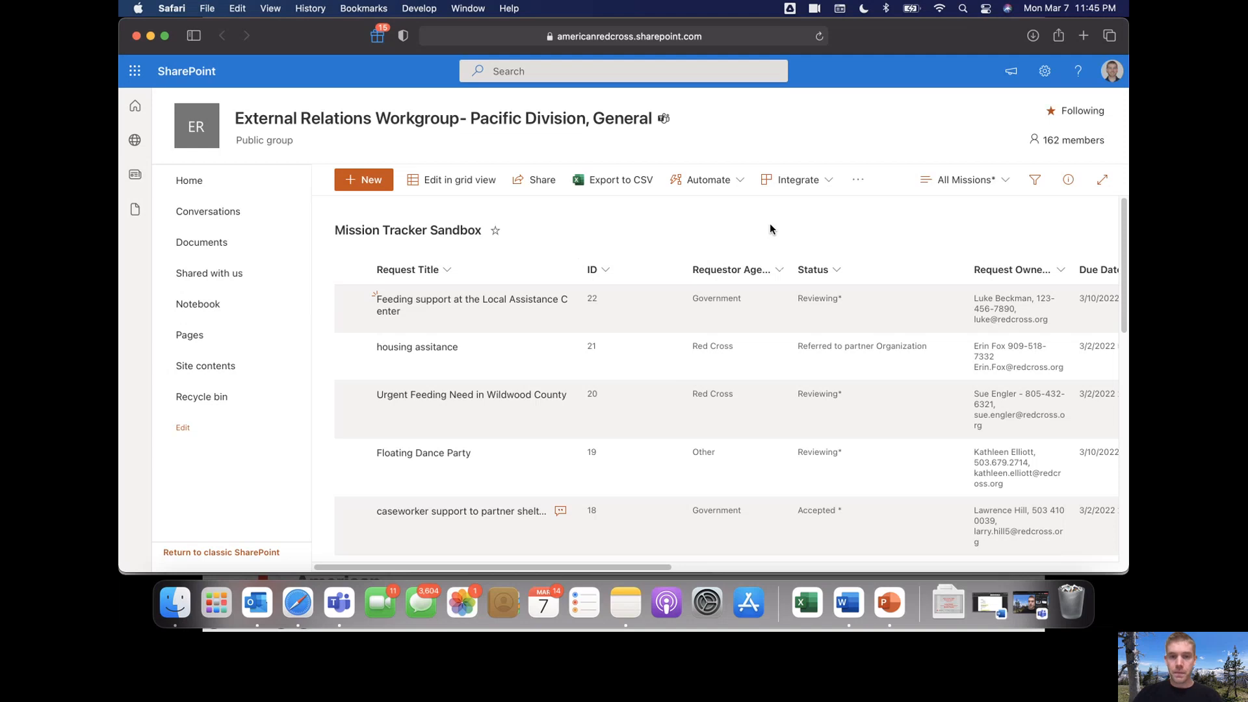
click(857, 185)
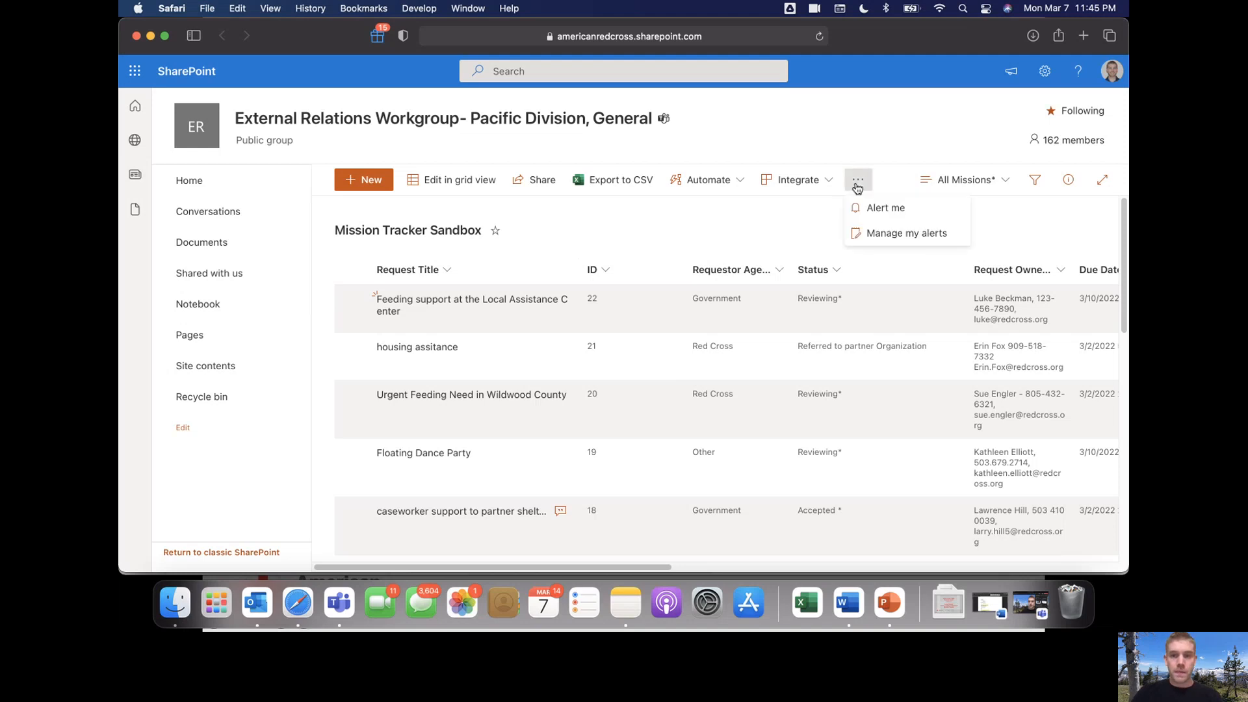
Start an Alert me alert with Change Type 'New items are added'
click(887, 209)
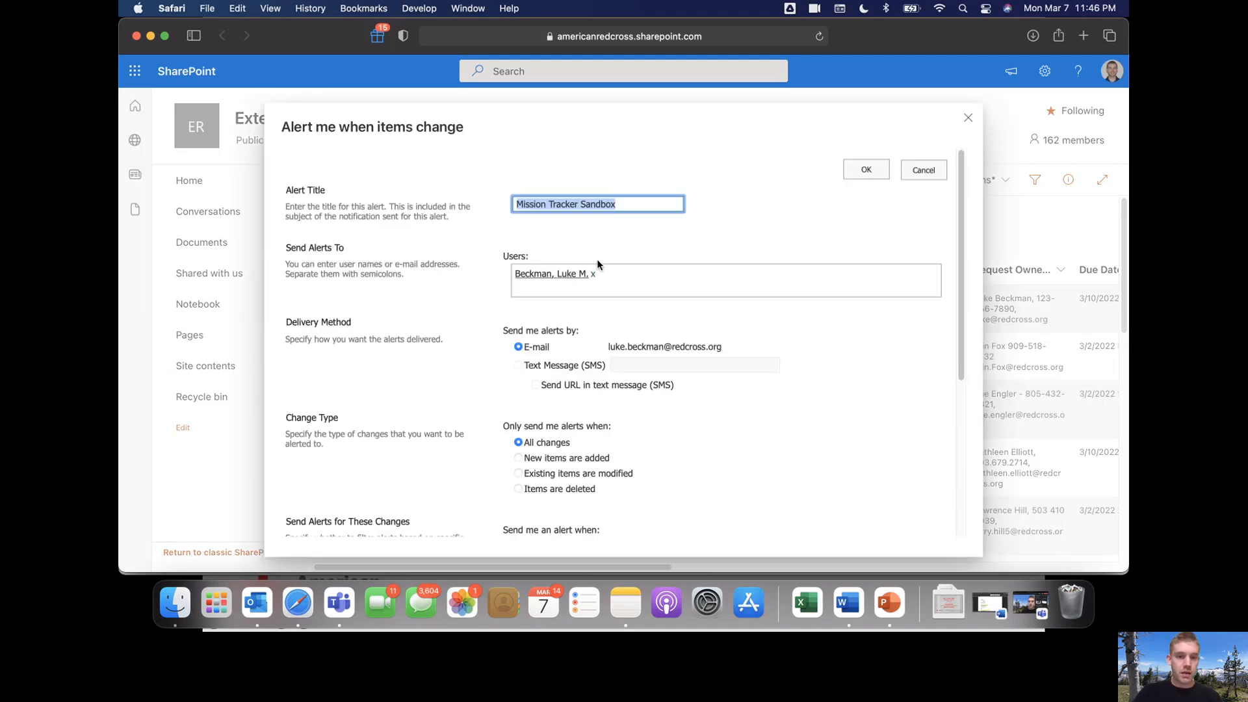
scroll(597, 264, down, 3)
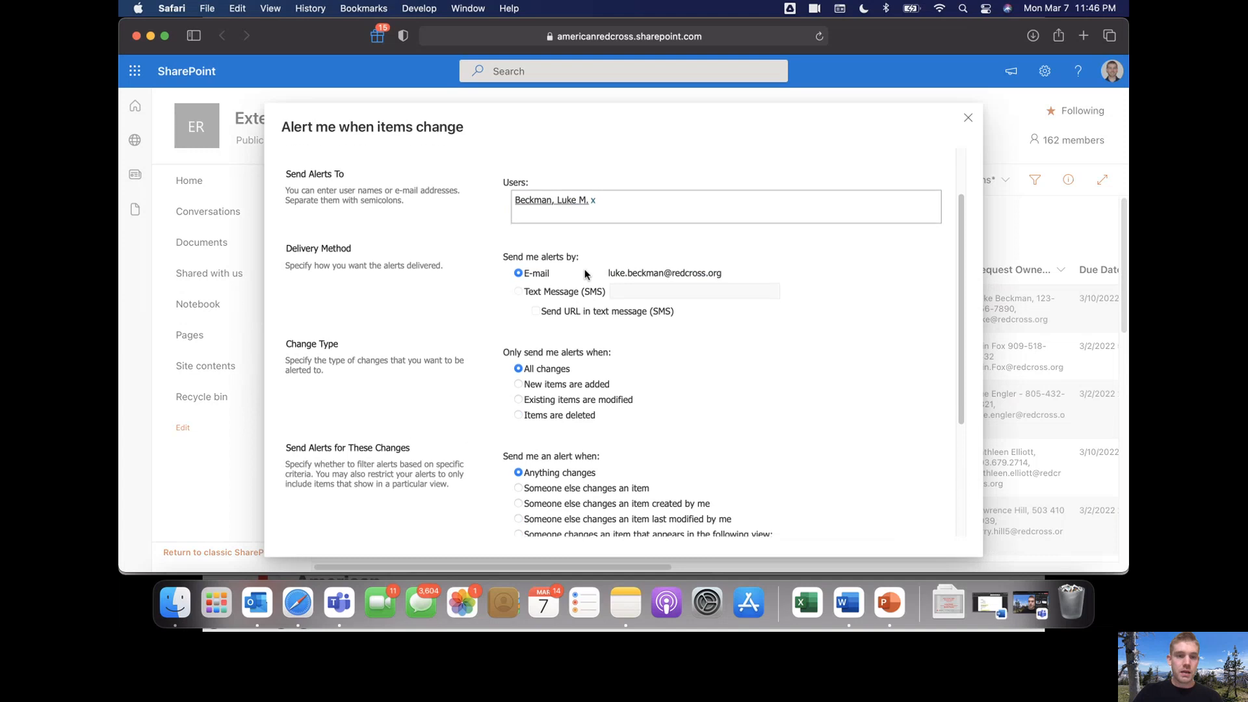
scroll(585, 274, down, 5)
scroll(583, 274, down, 3)
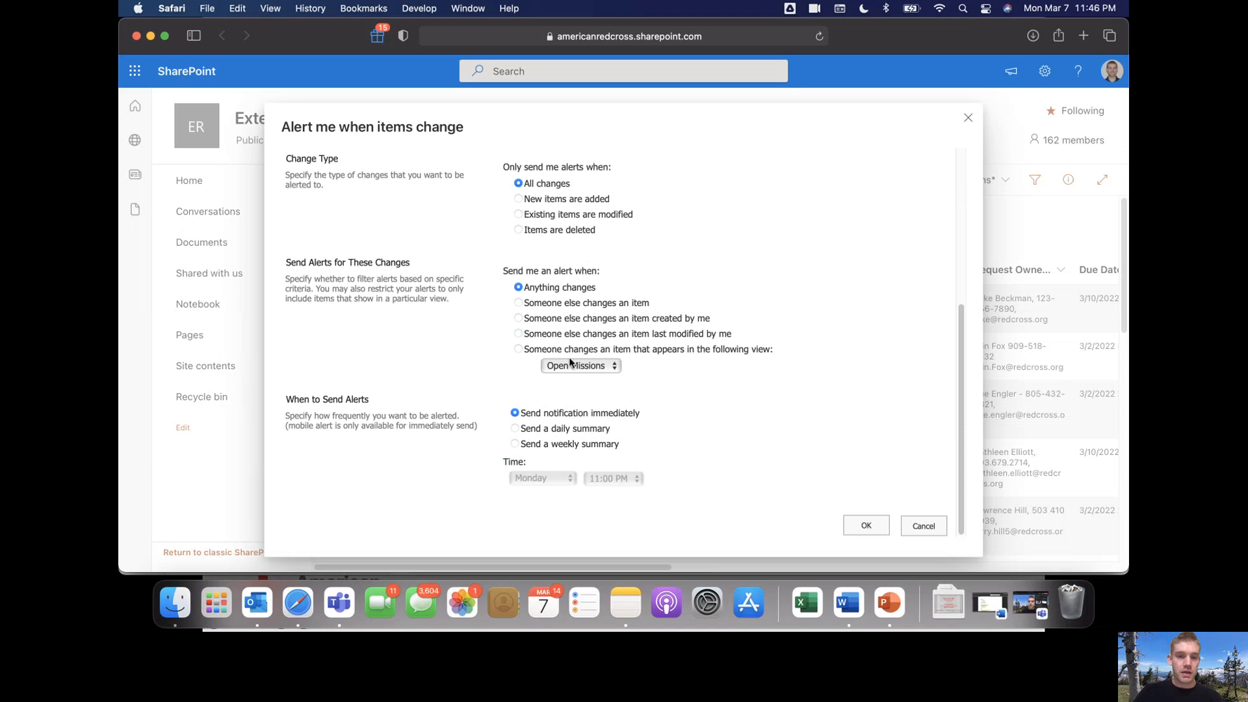
scroll(543, 358, up, 1)
click(518, 205)
scroll(552, 221, up, 5)
scroll(553, 224, down, 5)
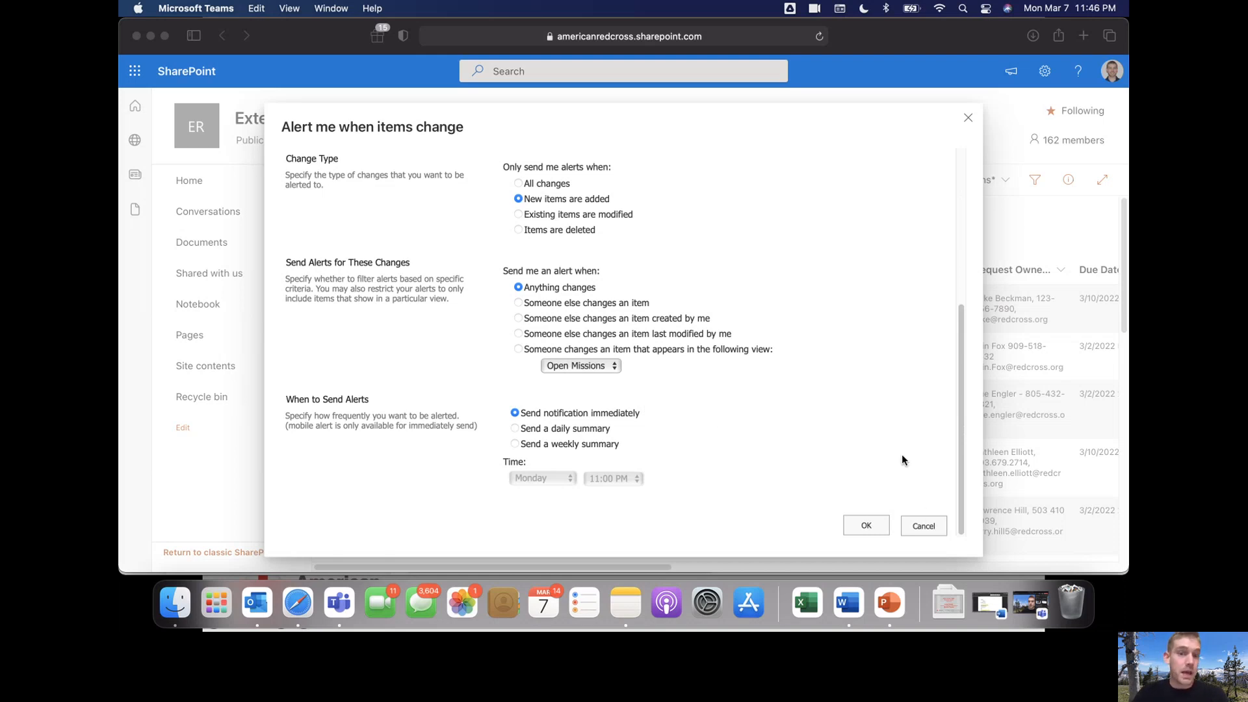
click(926, 524)
Cancel the unsaved alert and copy a link to the Local Assistance Center feeding request
click(925, 526)
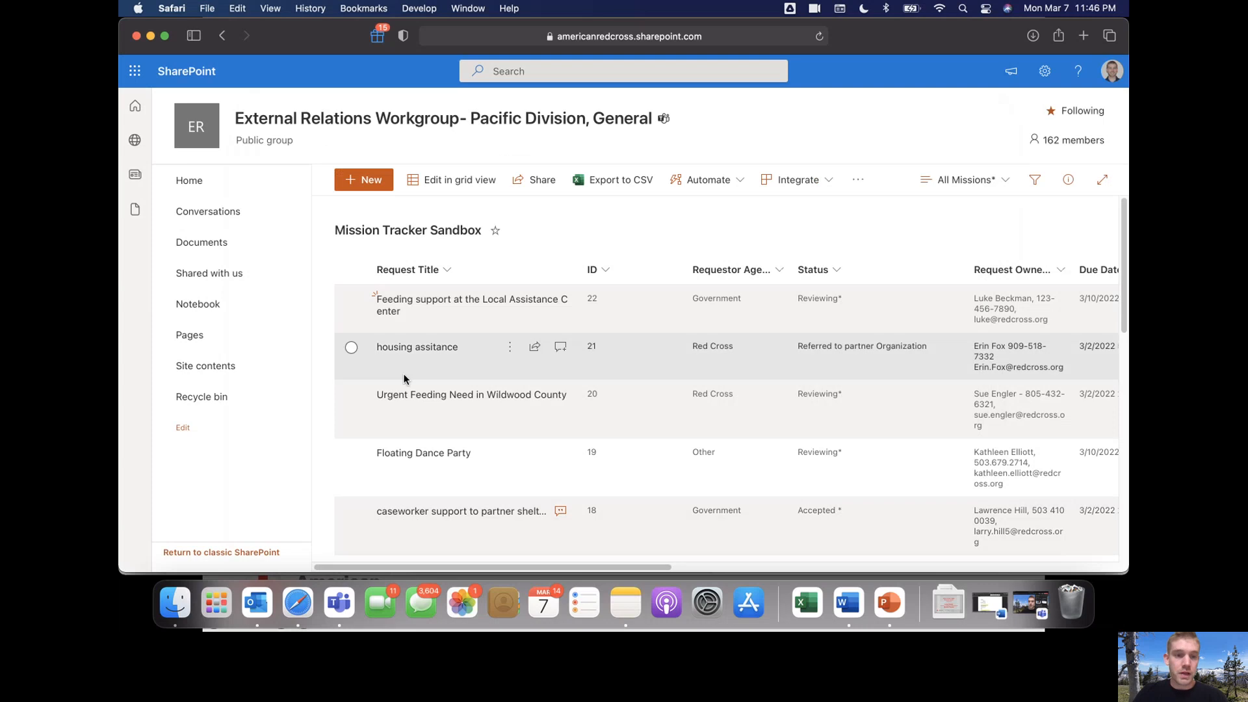
click(351, 303)
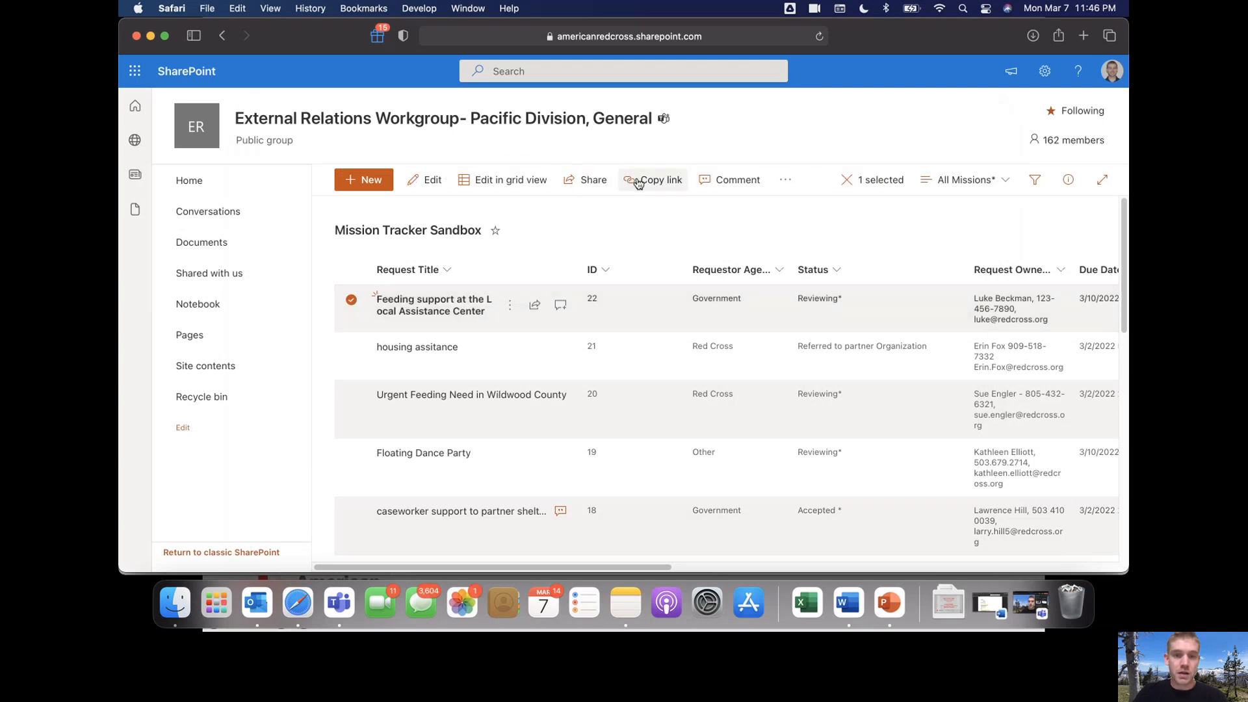
click(638, 181)
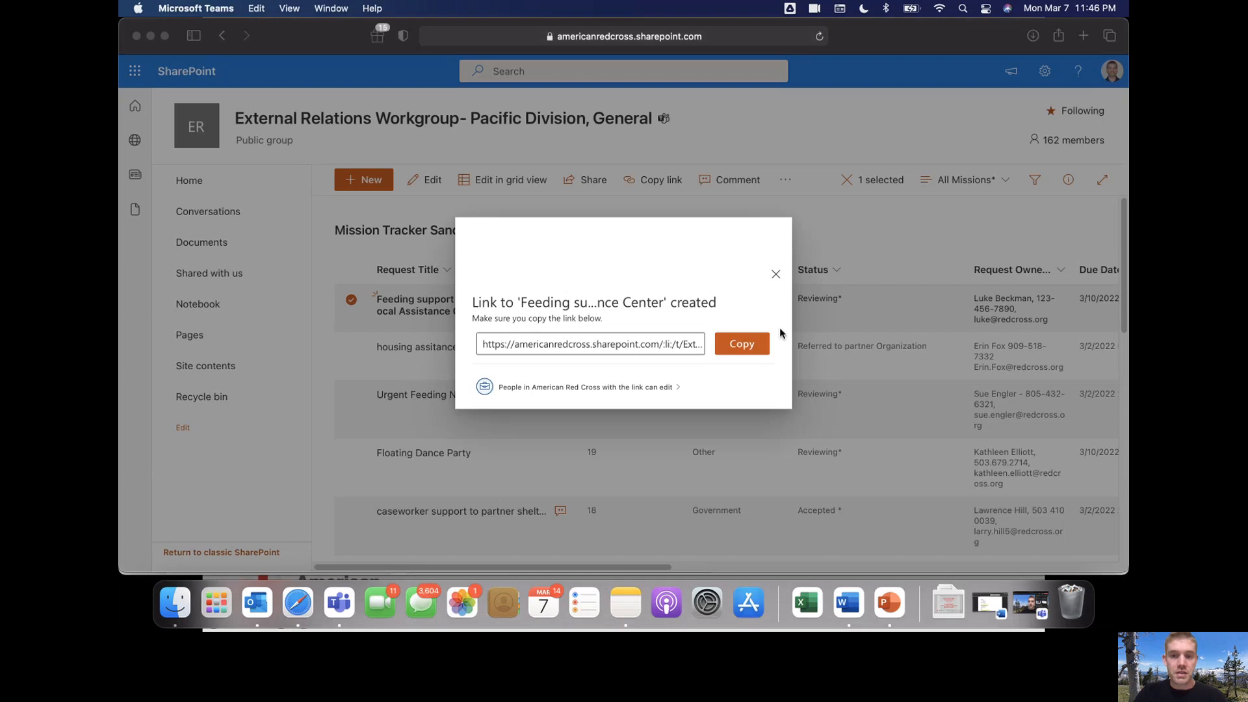
click(775, 276)
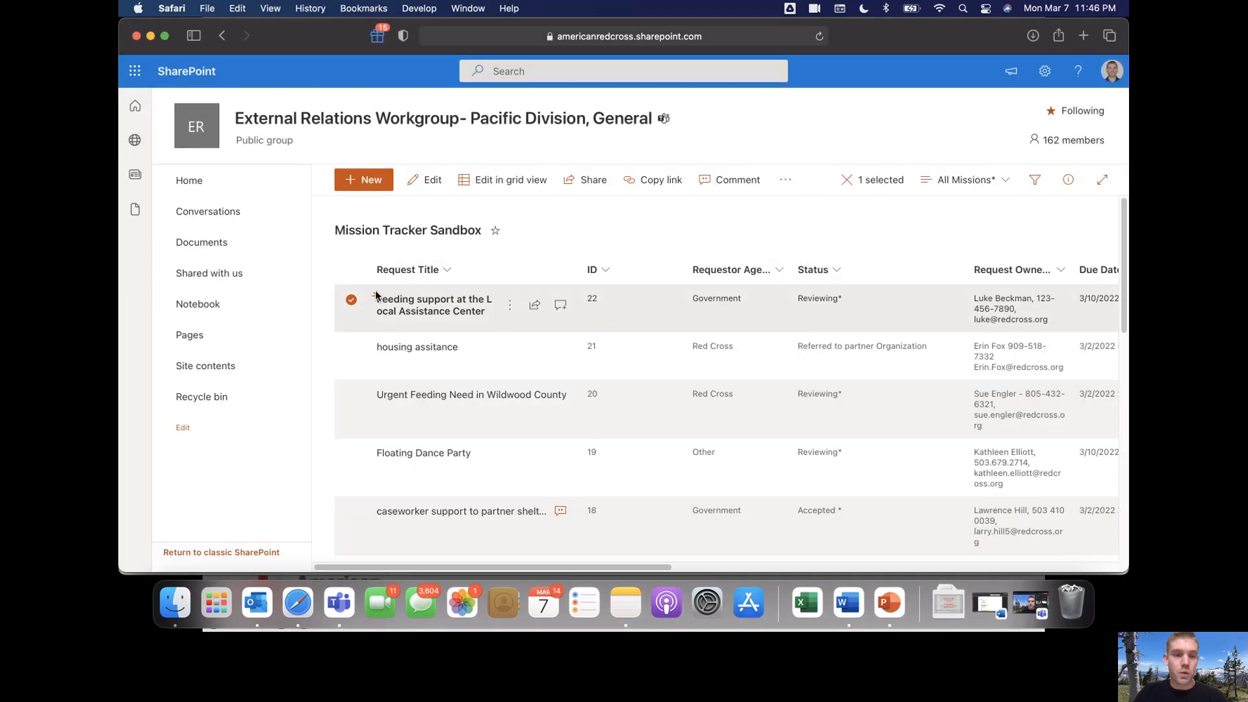
click(351, 301)
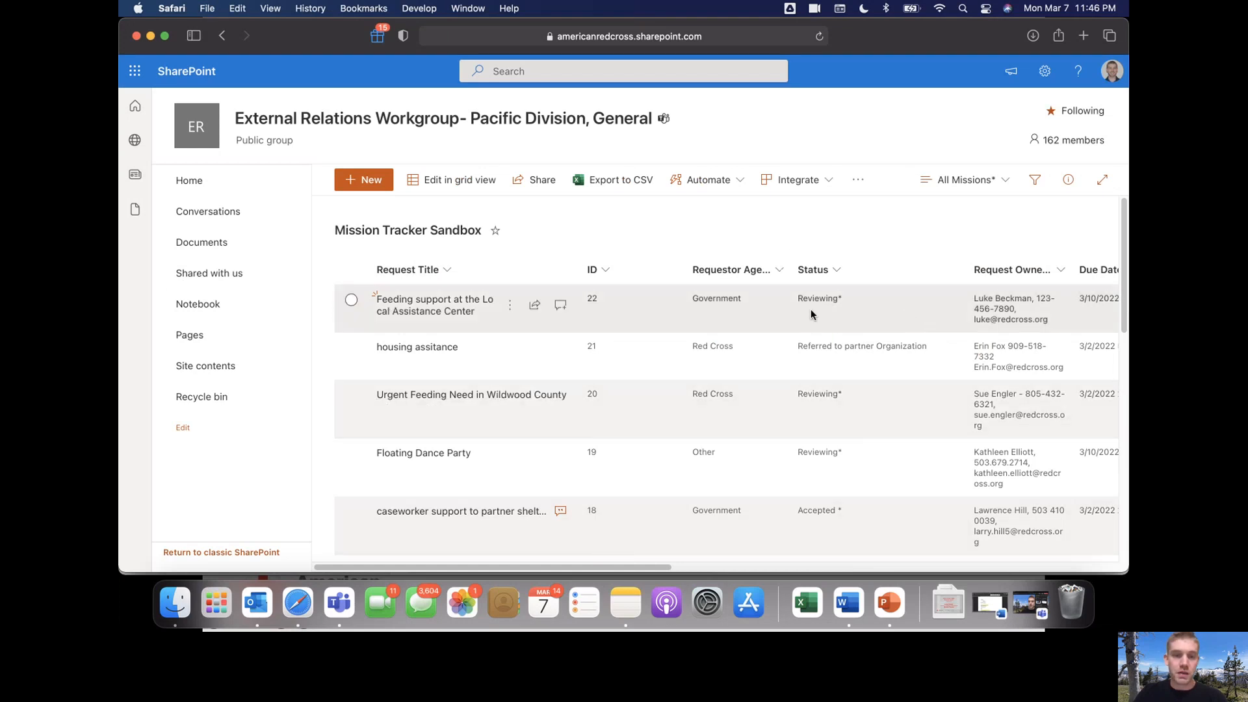
Look over a new request form, discard it, and return to the Government Only list in Teams
click(366, 180)
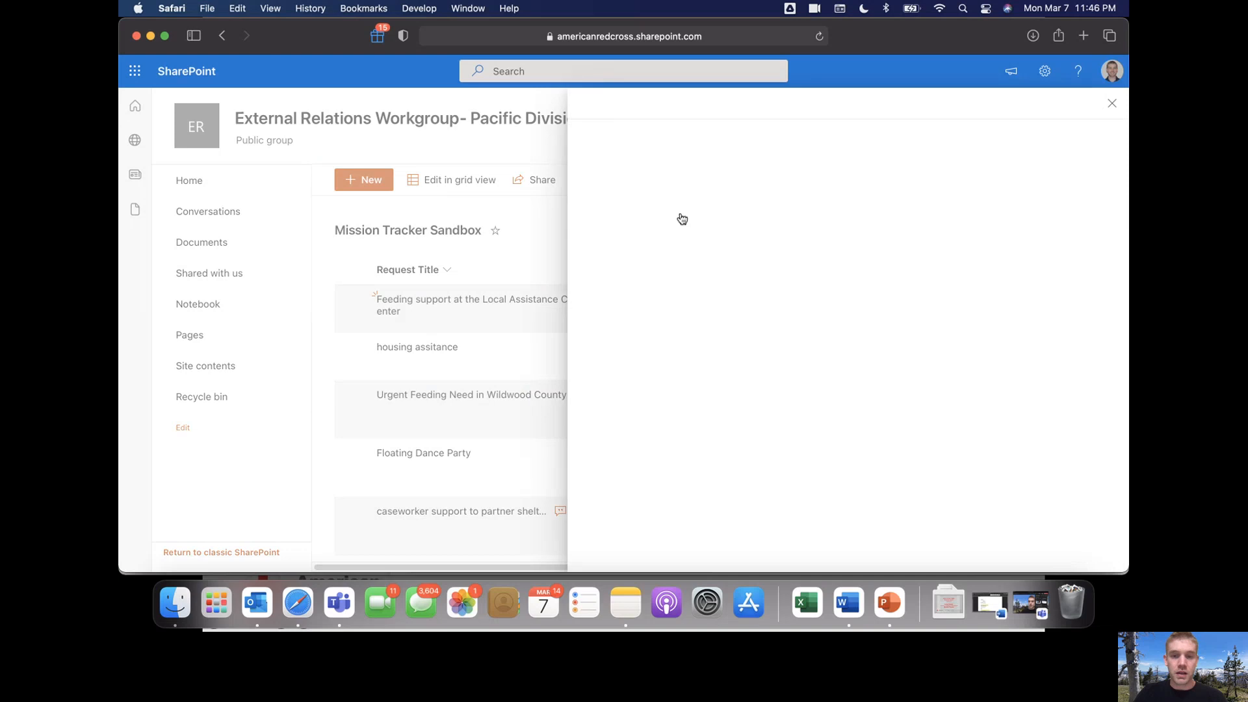
scroll(708, 241, down, 5)
scroll(707, 237, down, 3)
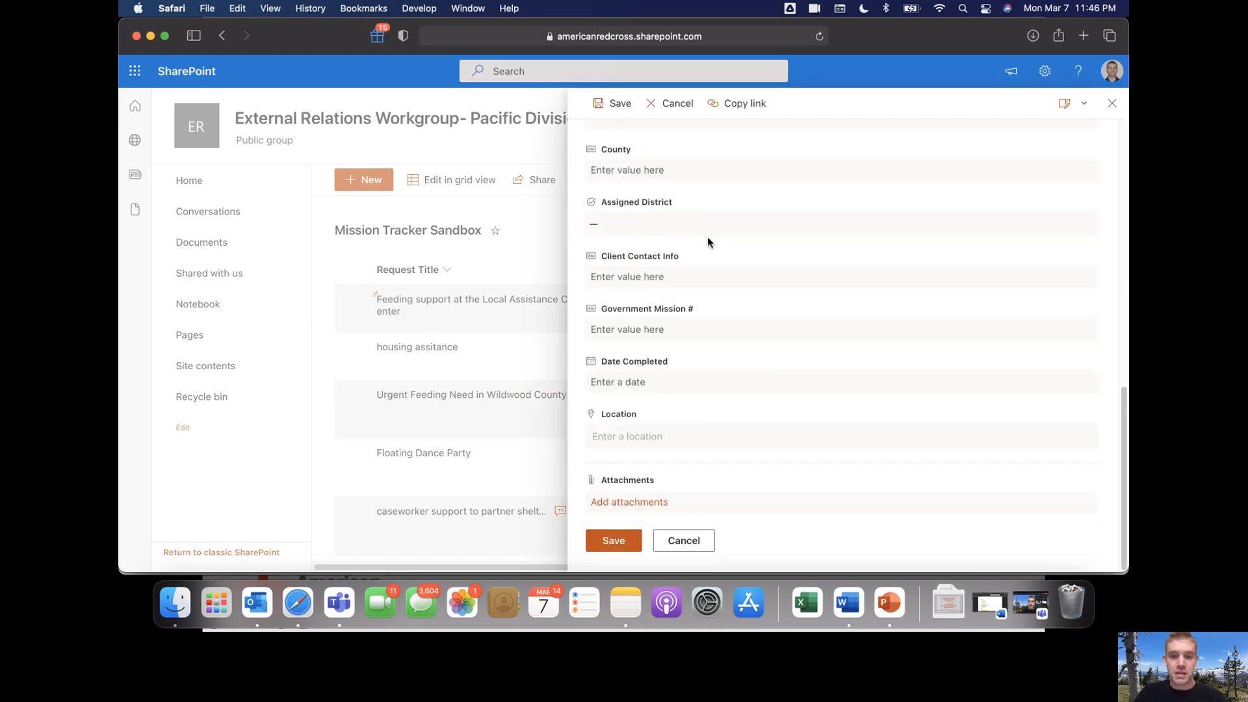
click(1111, 103)
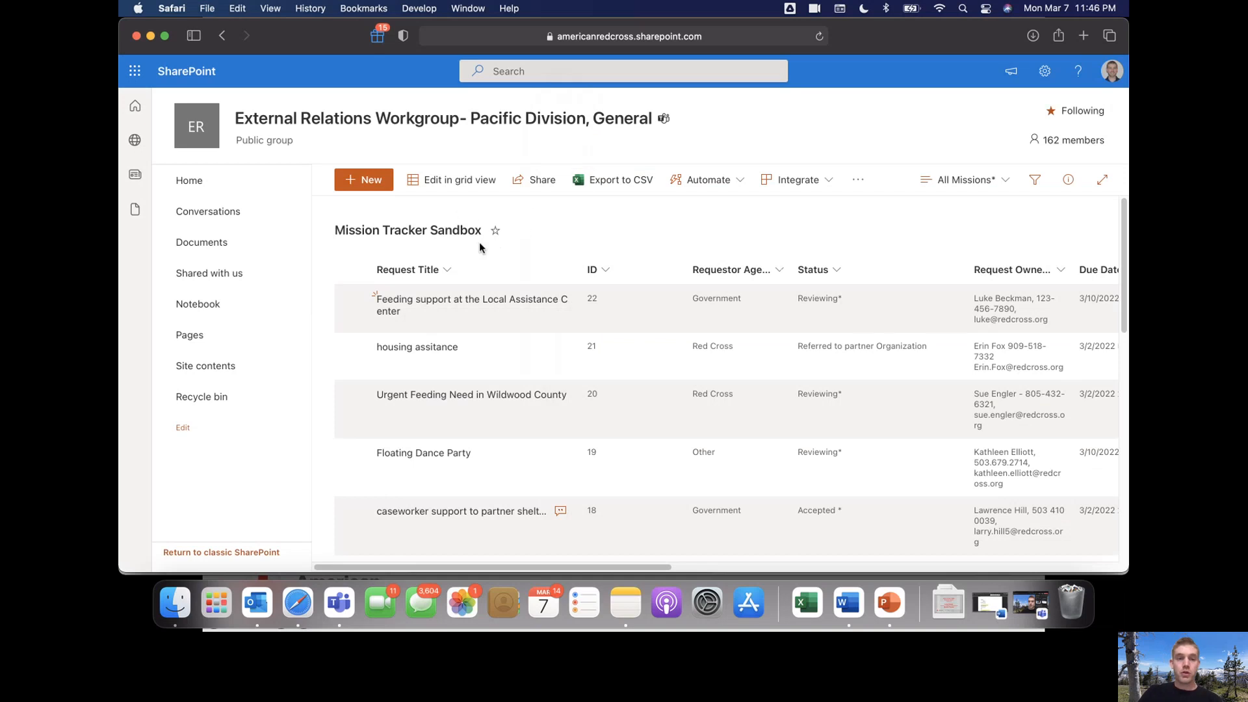
click(338, 601)
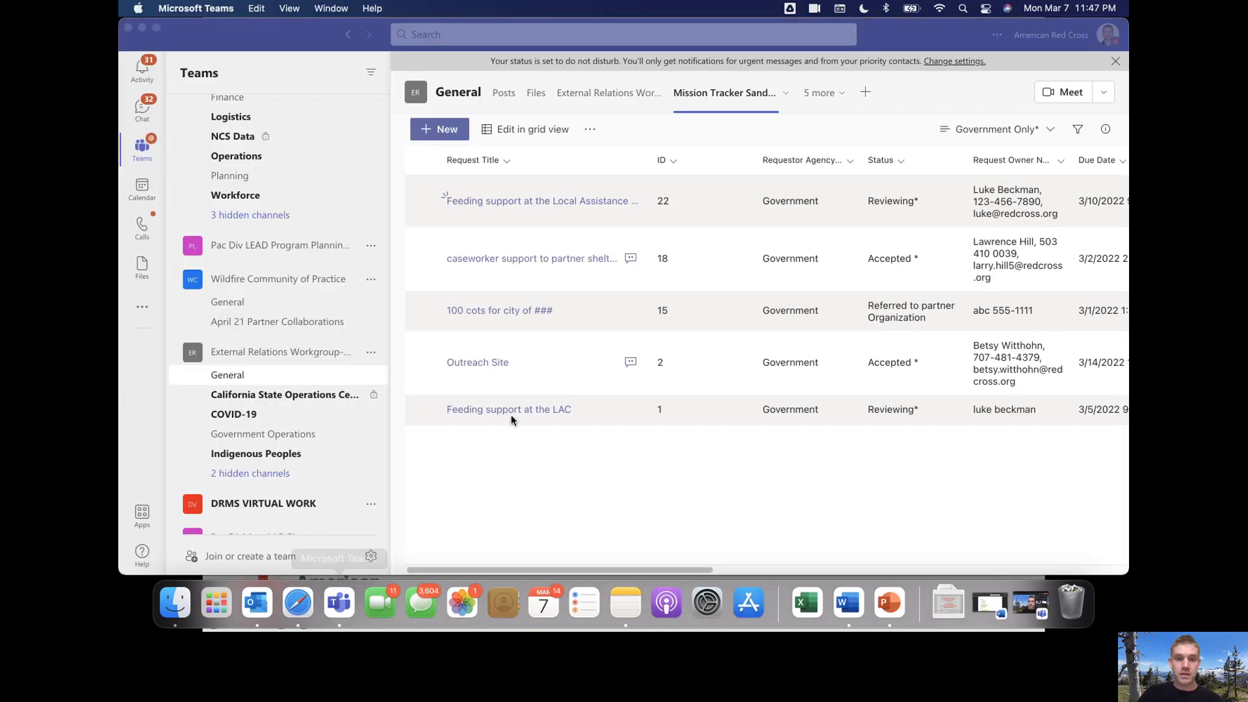